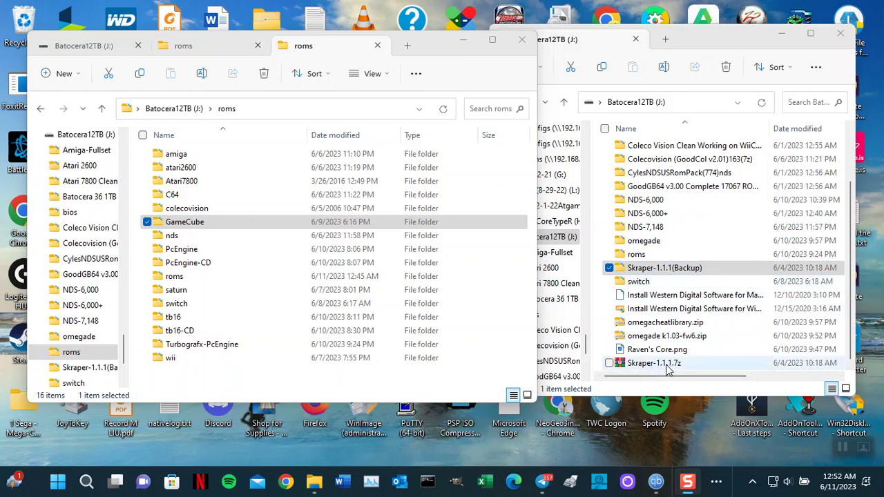
Extract the Skraper-1.1.1.7z archive into its own Skraper-1.1.1 folder on the J: drive and refresh the file listing
{"action": "right_click", "coordinate": [648, 364]}
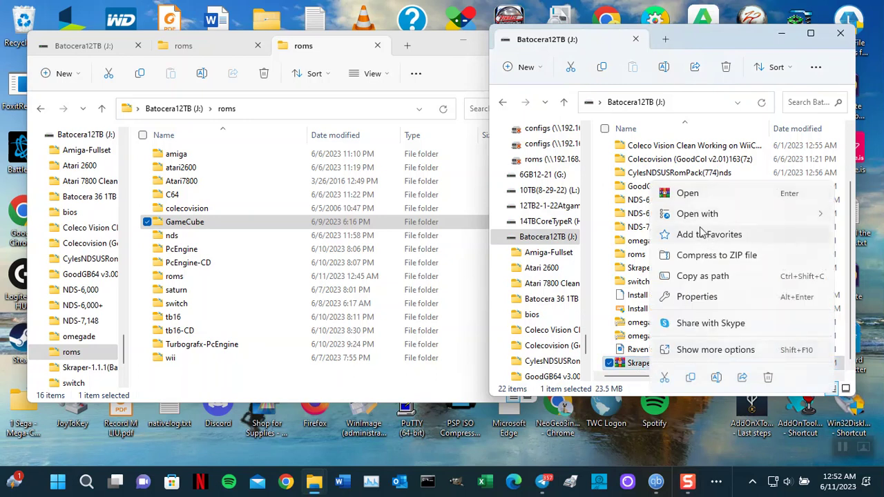
{"action": "left_click", "coordinate": [634, 365]}
{"action": "right_click", "coordinate": [727, 368]}
{"action": "mouse_move", "coordinate": [760, 247]}
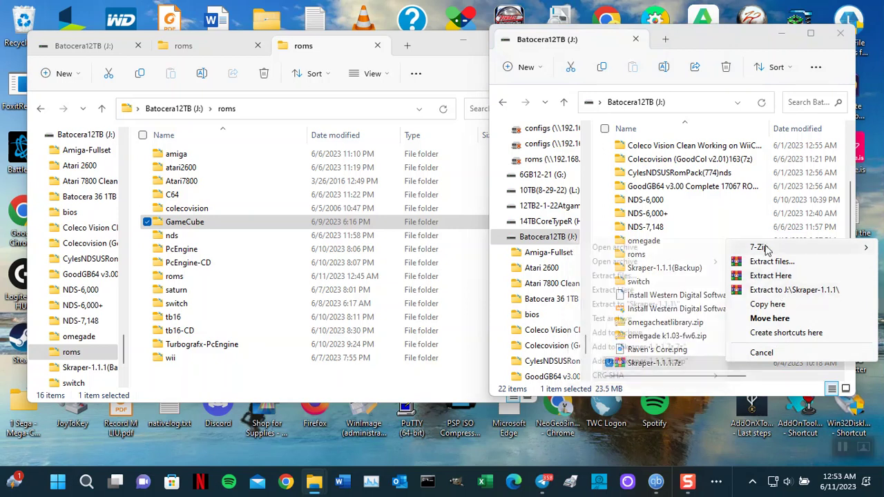
{"action": "left_click", "coordinate": [652, 308]}
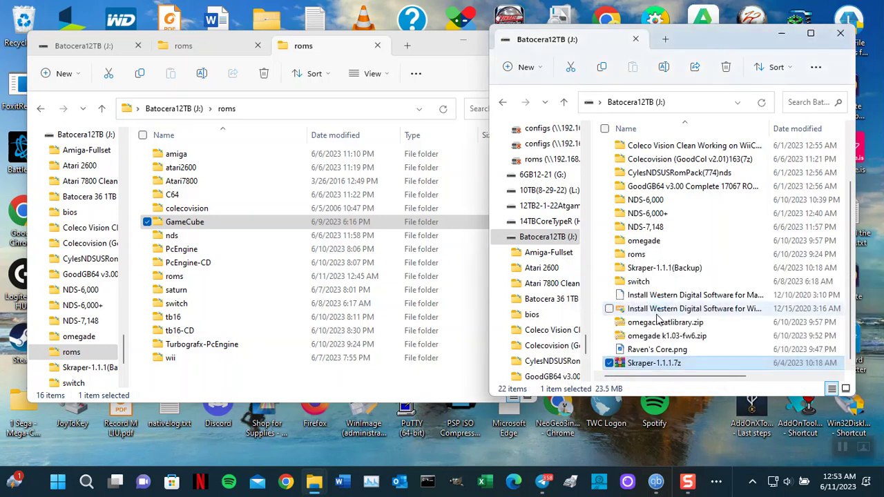
{"action": "left_click_drag", "start_coordinate": [442, 126], "coordinate": [675, 202]}
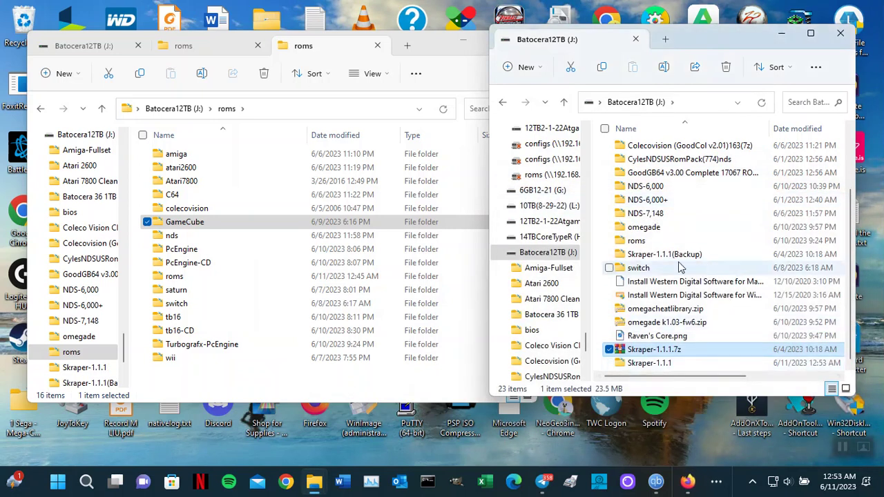
{"action": "left_click", "coordinate": [763, 103]}
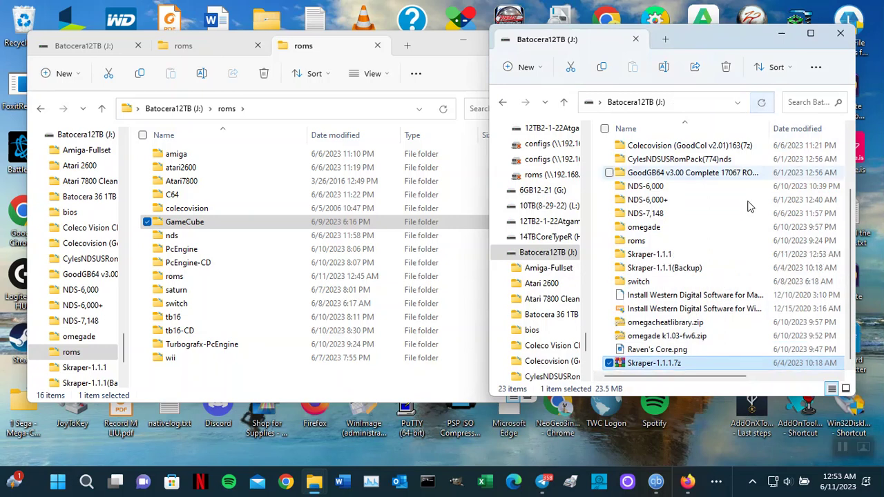
Open the extracted Skraper-1.1.1 folder and locate SkraperUI.exe
{"action": "left_click", "coordinate": [669, 256]}
{"action": "double_click", "coordinate": [669, 255]}
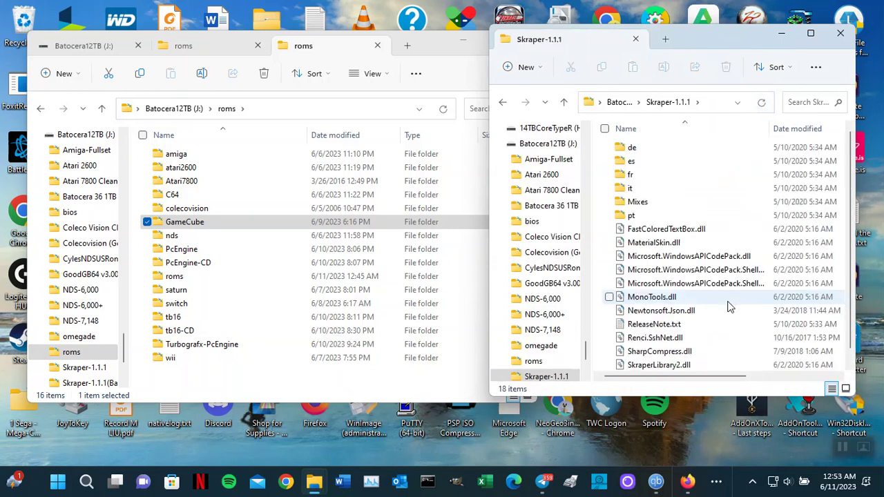
{"action": "scroll", "coordinate": [740, 329], "scroll_direction": "down", "scroll_amount": 1}
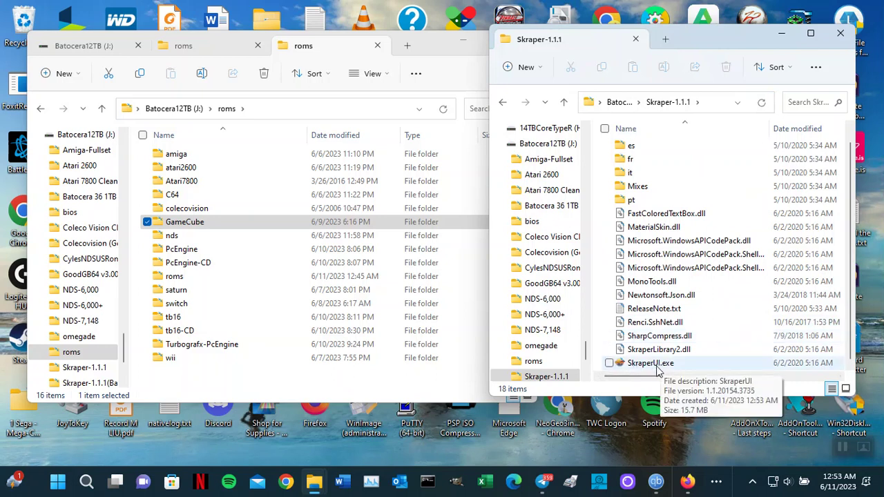
Open the boxart folder inside the GameCube roms folder and display its images as extra large icons
{"action": "left_click", "coordinate": [242, 226]}
{"action": "double_click", "coordinate": [242, 230]}
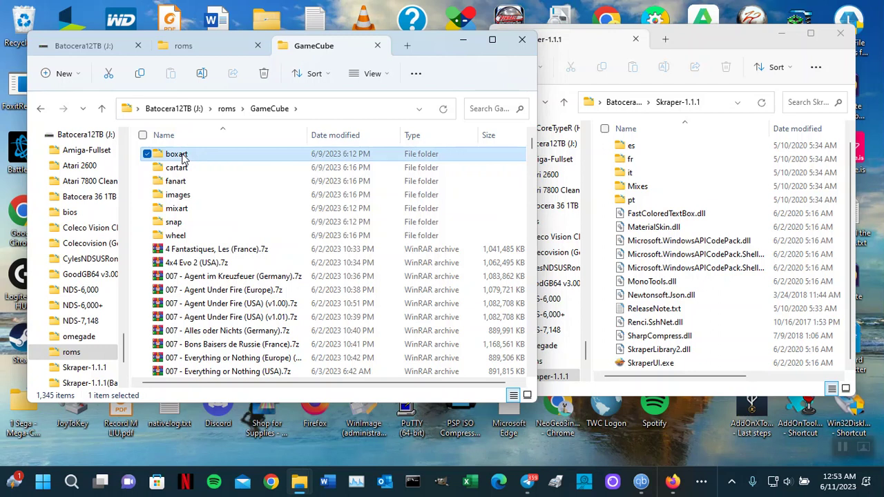
{"action": "double_click", "coordinate": [181, 156]}
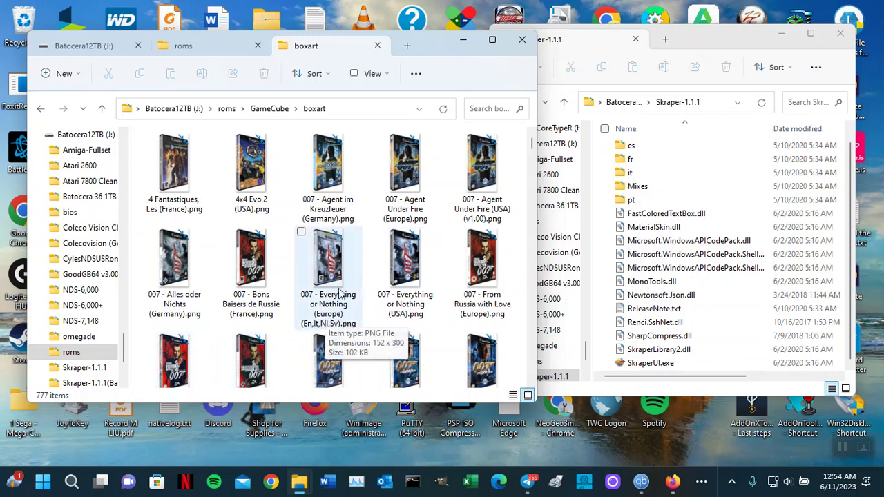
{"action": "right_click", "coordinate": [369, 201]}
{"action": "mouse_move", "coordinate": [414, 212]}
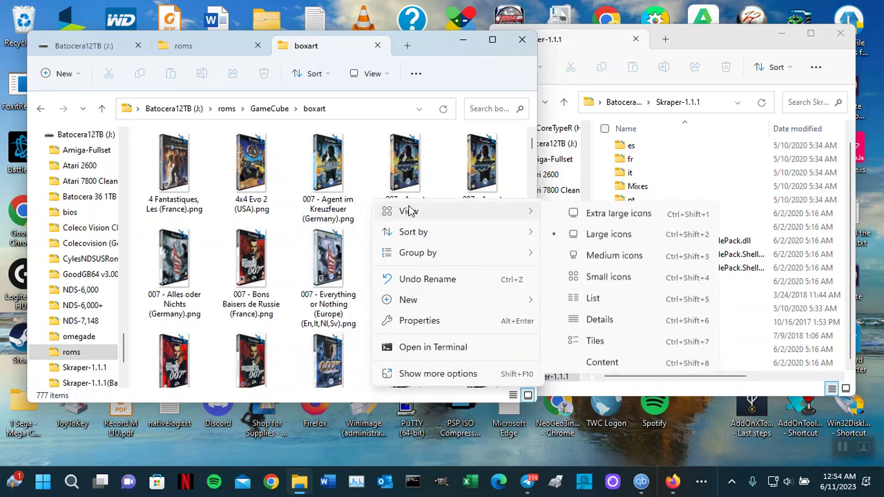
{"action": "left_click", "coordinate": [588, 216]}
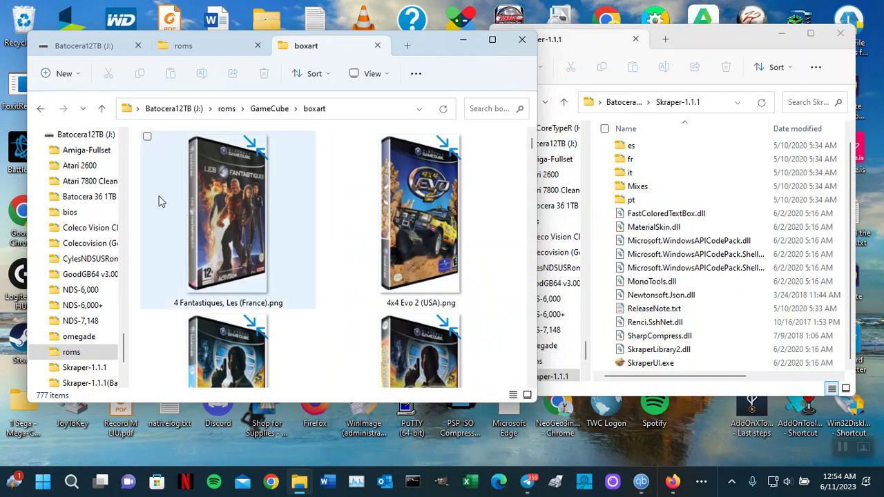
Open GameCube's cartart folder, display its files as extra large icons and look through the disc images
{"action": "left_click", "coordinate": [103, 113]}
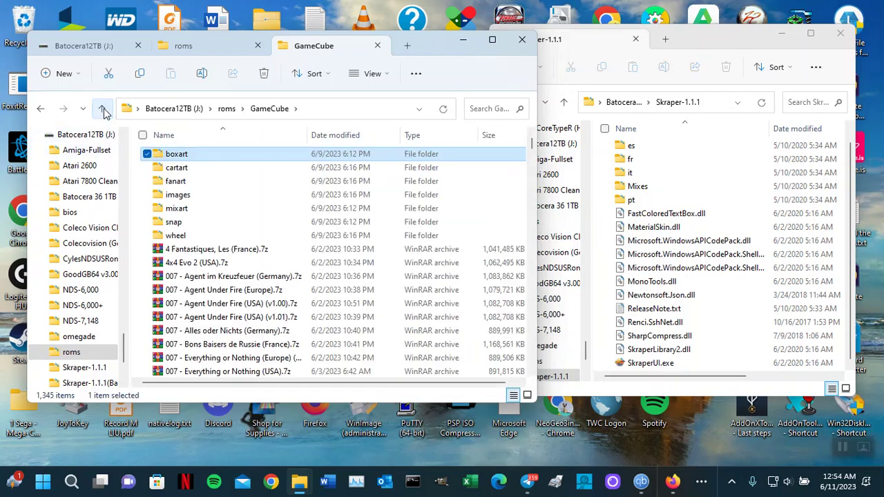
{"action": "double_click", "coordinate": [203, 170]}
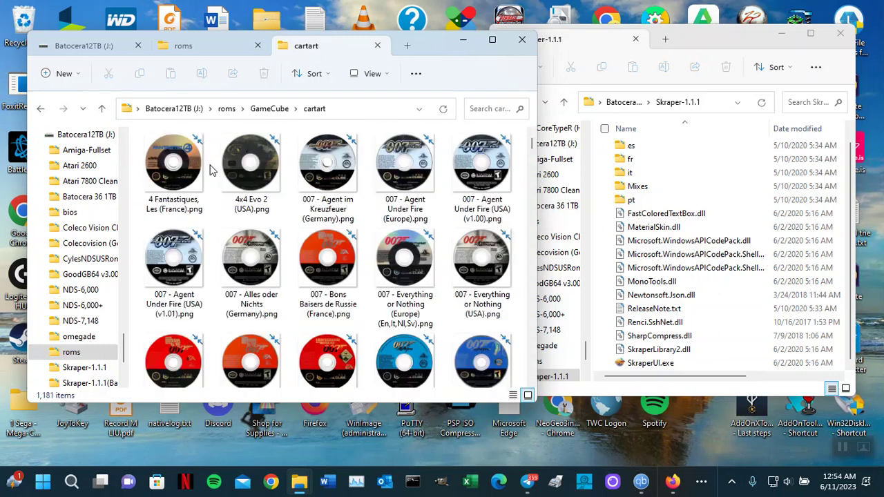
{"action": "right_click", "coordinate": [294, 216]}
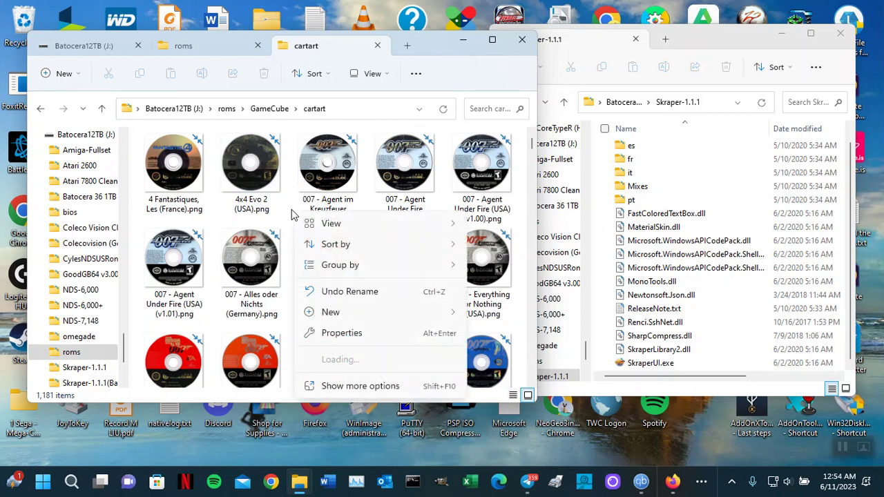
{"action": "mouse_move", "coordinate": [317, 223]}
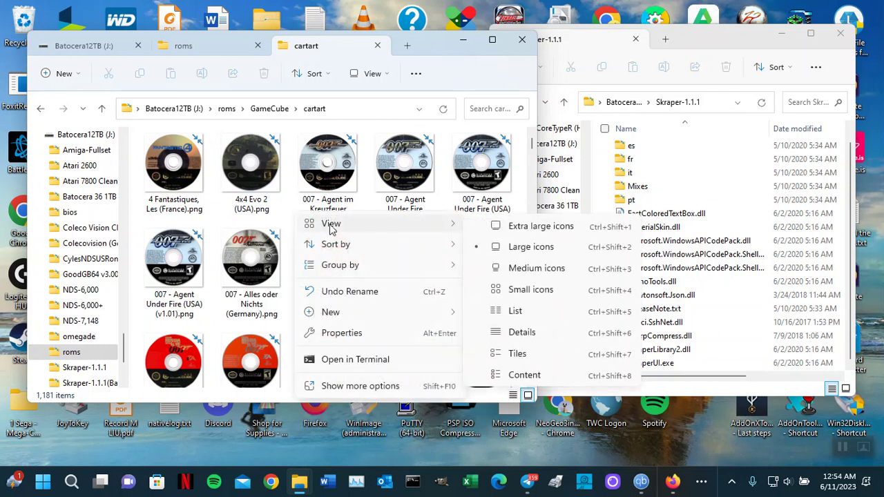
{"action": "left_click", "coordinate": [525, 231]}
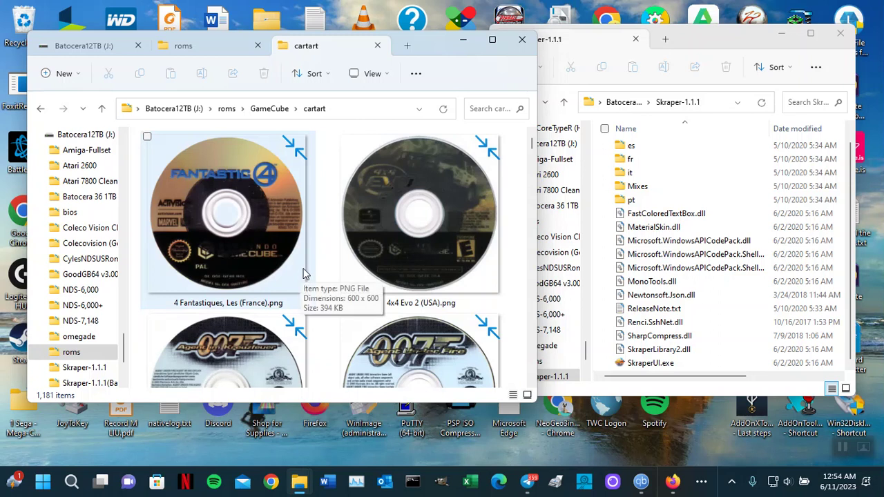
{"action": "scroll", "coordinate": [442, 290], "scroll_direction": "down", "scroll_amount": 1}
{"action": "scroll", "coordinate": [442, 290], "scroll_direction": "down", "scroll_amount": 4}
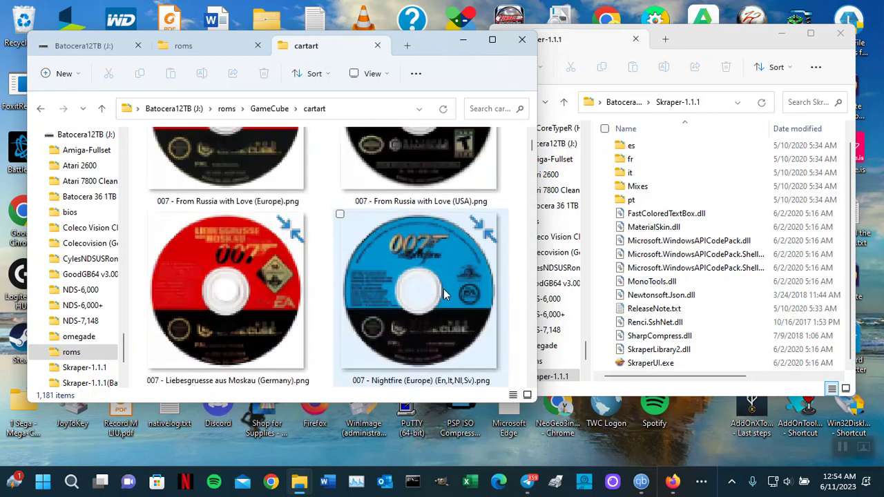
{"action": "scroll", "coordinate": [445, 296], "scroll_direction": "down", "scroll_amount": 2}
{"action": "scroll", "coordinate": [445, 294], "scroll_direction": "down", "scroll_amount": 3}
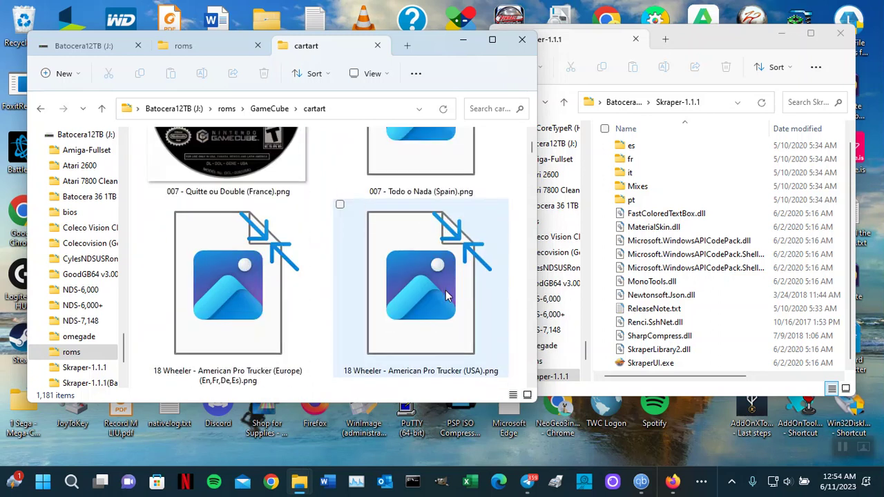
Open GameCube's fanart folder, display its files as extra large icons and browse the background artwork
{"action": "left_click", "coordinate": [102, 109]}
{"action": "double_click", "coordinate": [210, 182]}
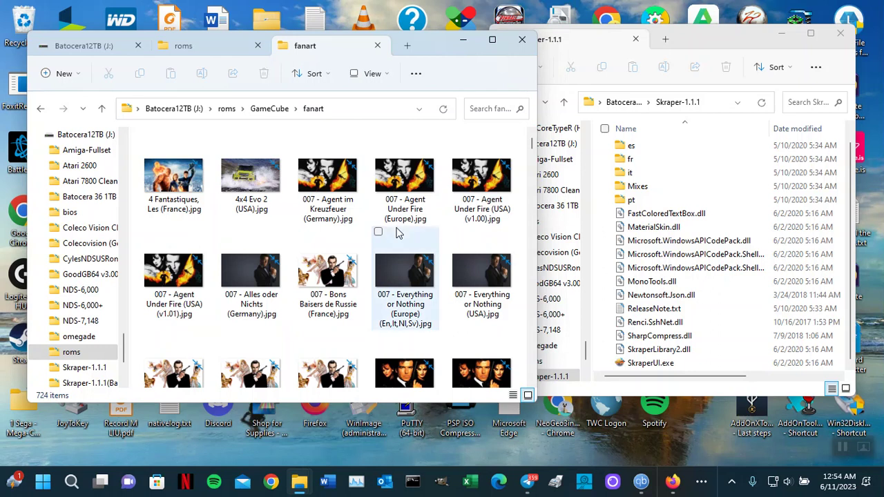
{"action": "right_click", "coordinate": [288, 226]}
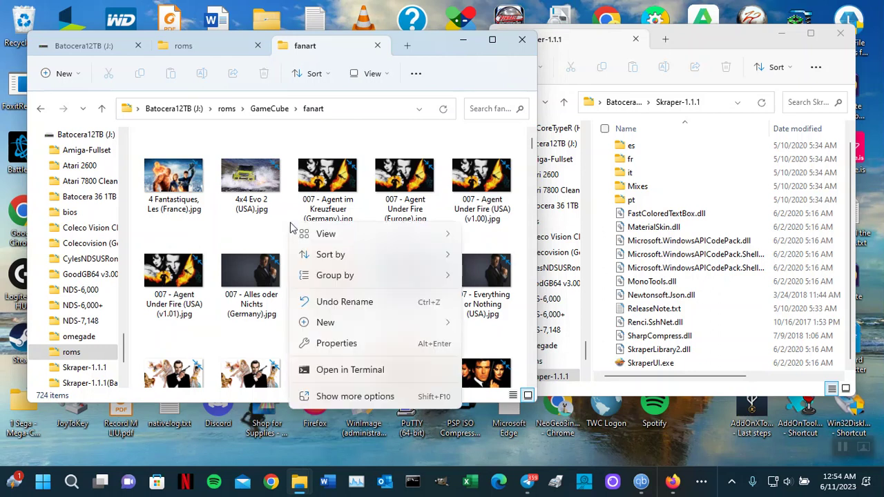
{"action": "mouse_move", "coordinate": [333, 237]}
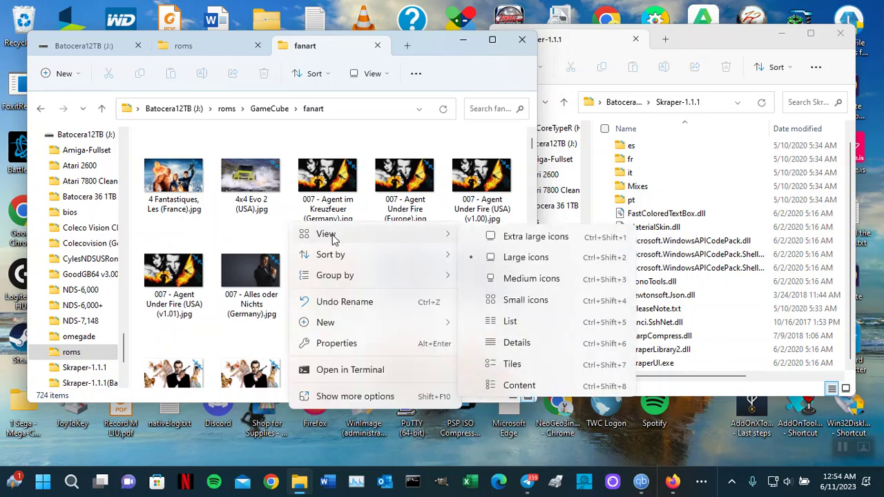
{"action": "left_click", "coordinate": [525, 237]}
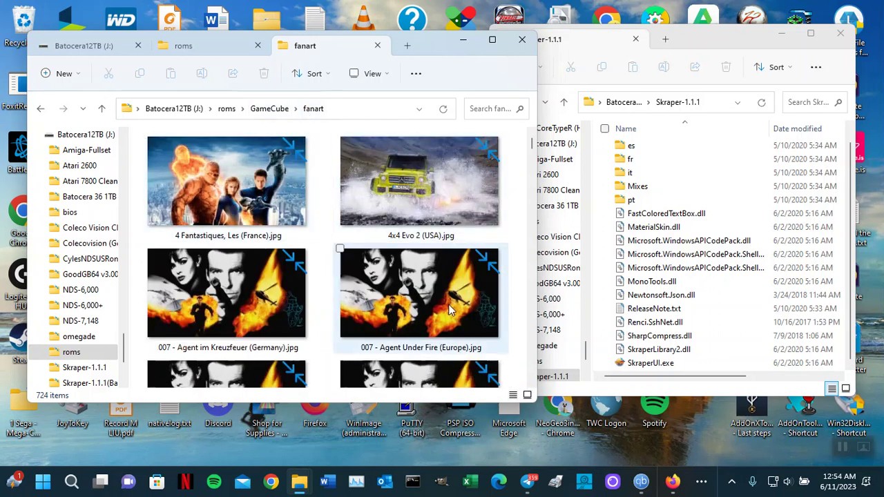
{"action": "scroll", "coordinate": [447, 306], "scroll_direction": "down", "scroll_amount": 3}
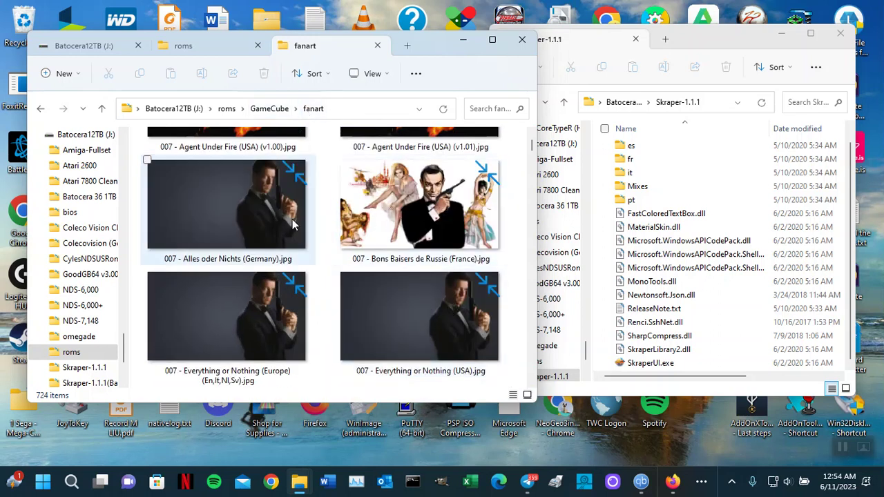
{"action": "scroll", "coordinate": [401, 328], "scroll_direction": "down", "scroll_amount": 2}
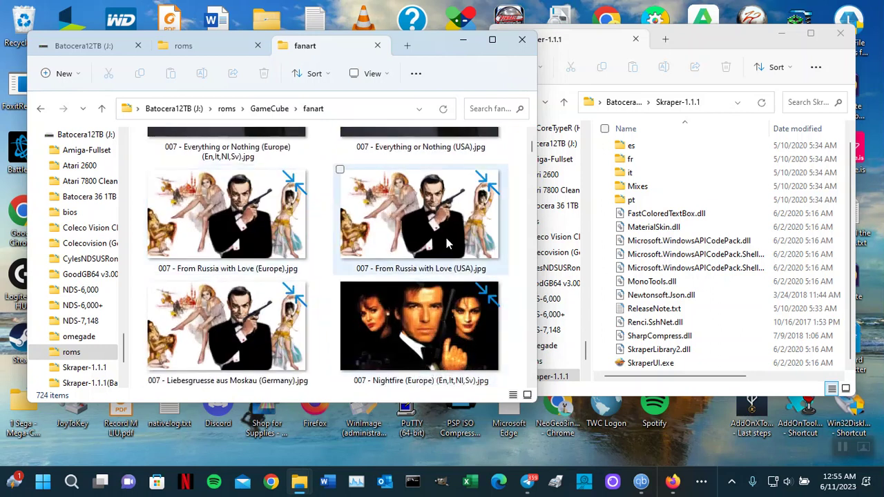
{"action": "scroll", "coordinate": [418, 306], "scroll_direction": "down", "scroll_amount": 2}
{"action": "scroll", "coordinate": [428, 329], "scroll_direction": "down", "scroll_amount": 2}
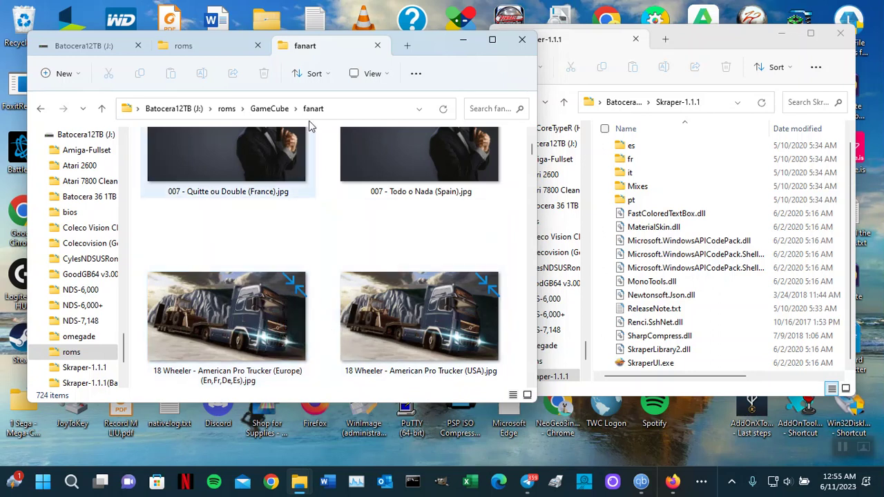
Open GameCube's images folder and display the front cover pictures as extra large icons
{"action": "left_click", "coordinate": [103, 111]}
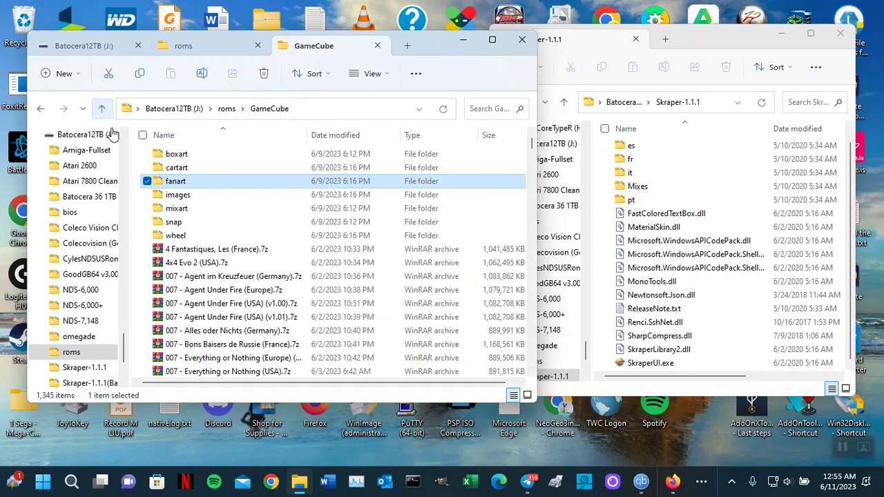
{"action": "left_click", "coordinate": [214, 198]}
{"action": "double_click", "coordinate": [214, 199]}
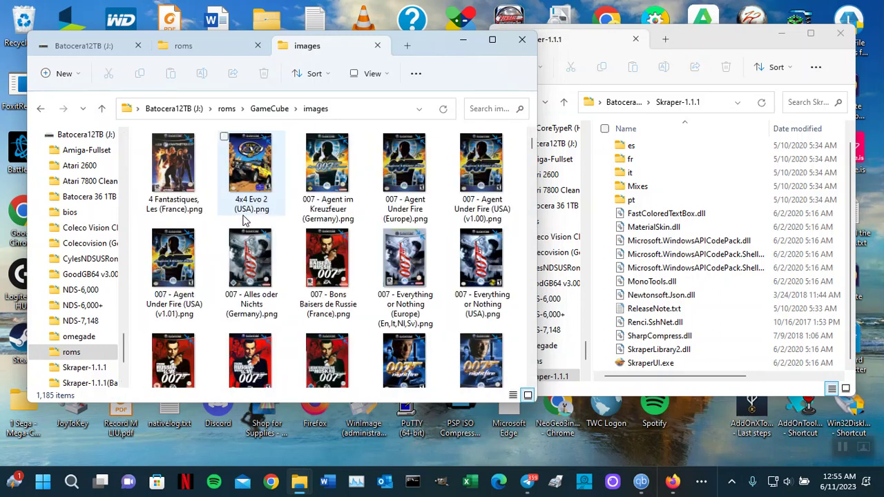
{"action": "right_click", "coordinate": [289, 207]}
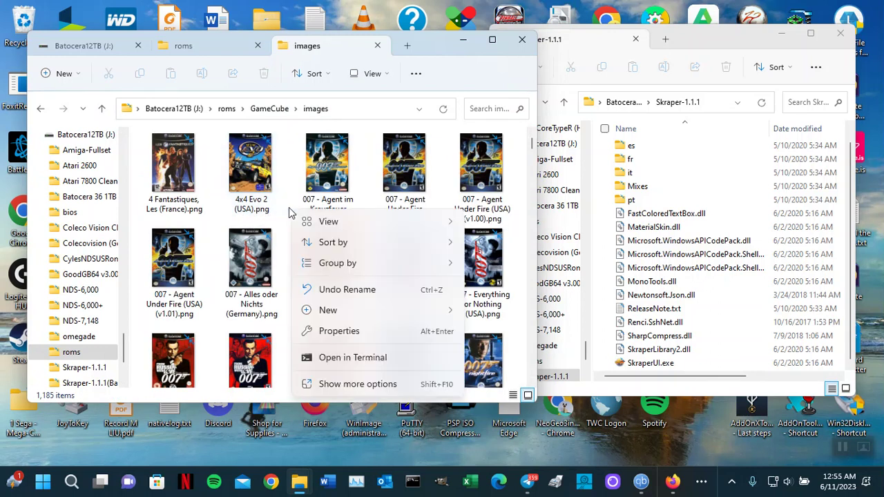
{"action": "mouse_move", "coordinate": [449, 229]}
{"action": "left_click", "coordinate": [545, 233]}
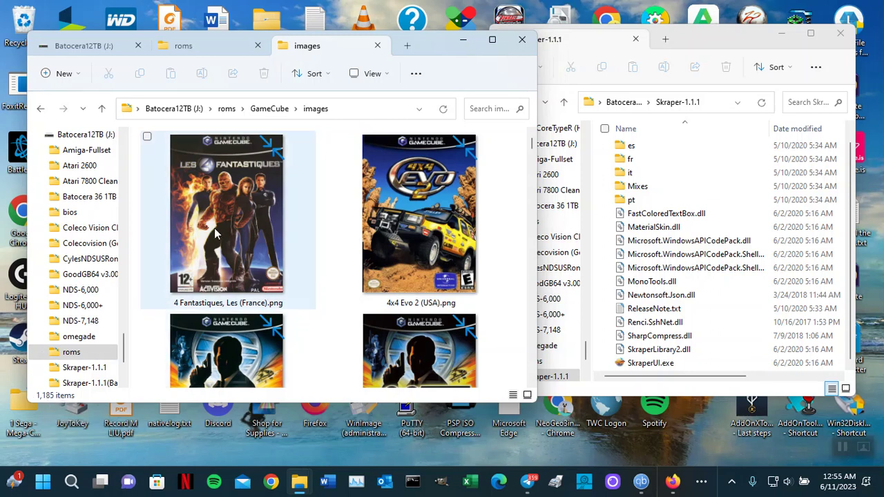
Open GameCube's mixart folder, display its files as extra large icons and examine the composite images
{"action": "left_click", "coordinate": [101, 109]}
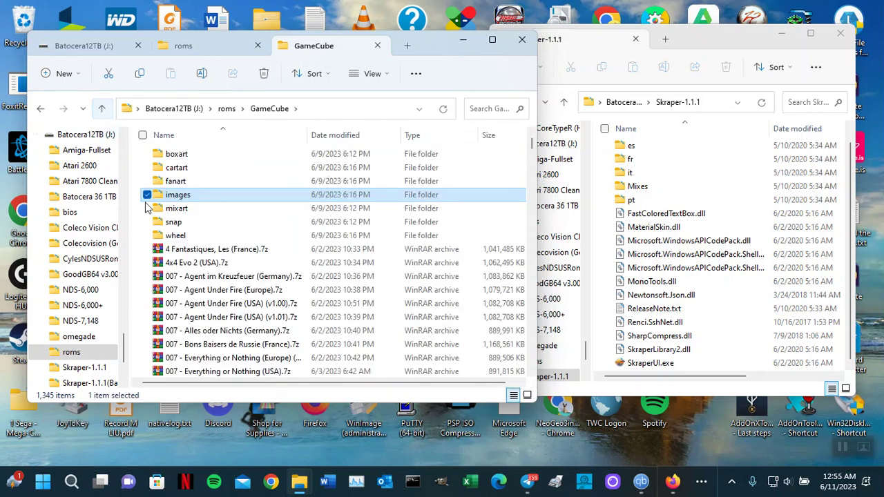
{"action": "double_click", "coordinate": [239, 209]}
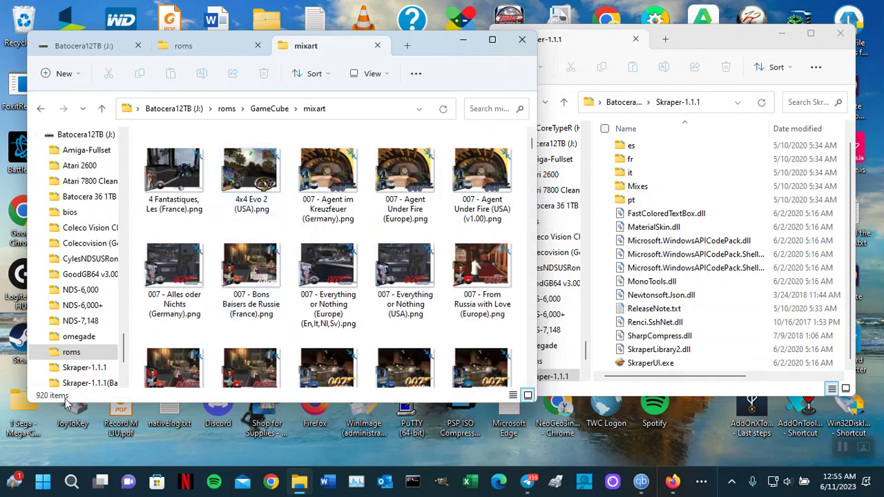
{"action": "right_click", "coordinate": [221, 224]}
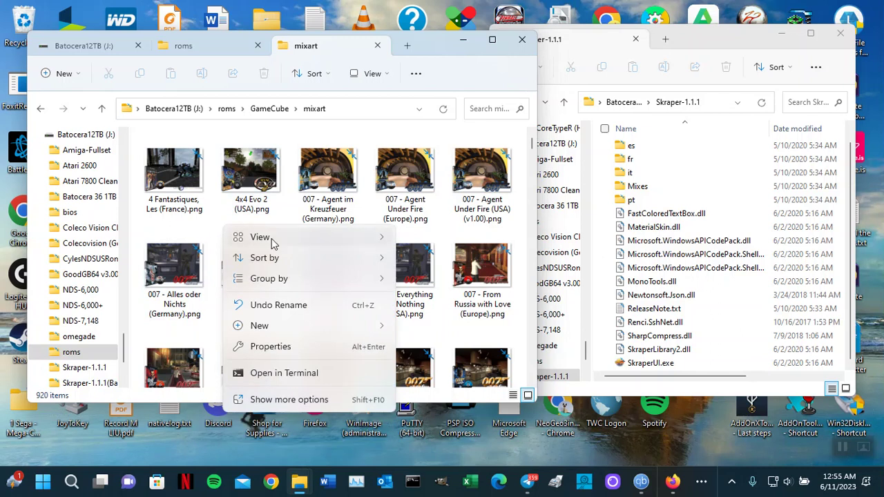
{"action": "mouse_move", "coordinate": [273, 242]}
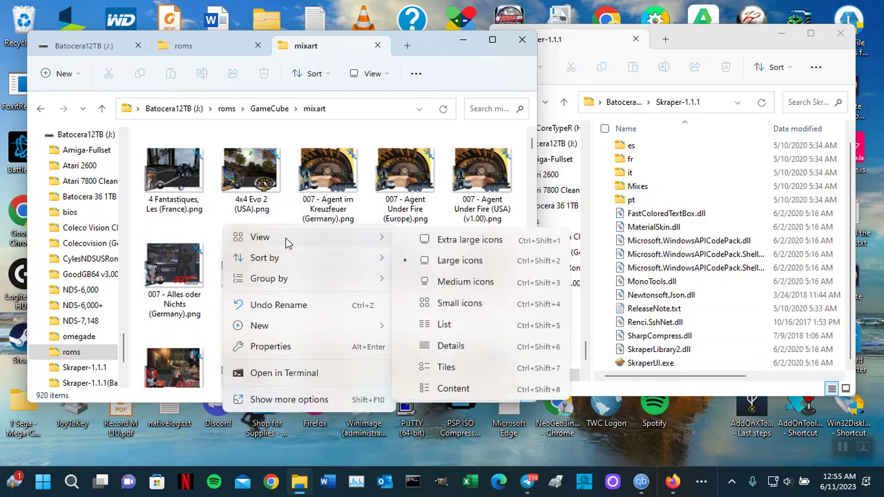
{"action": "left_click", "coordinate": [456, 242]}
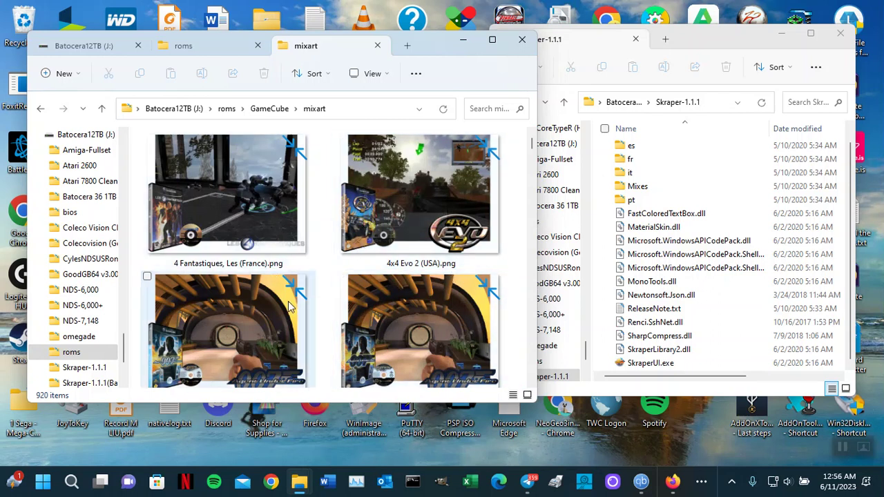
{"action": "scroll", "coordinate": [292, 311], "scroll_direction": "down", "scroll_amount": 1}
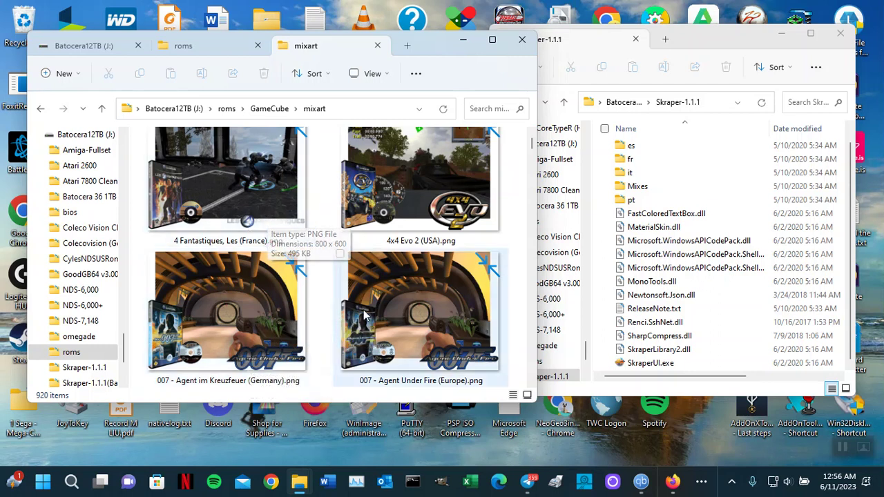
Browse further down the mixart folder and examine more of the games' composite images
{"action": "scroll", "coordinate": [366, 317], "scroll_direction": "down", "scroll_amount": 3}
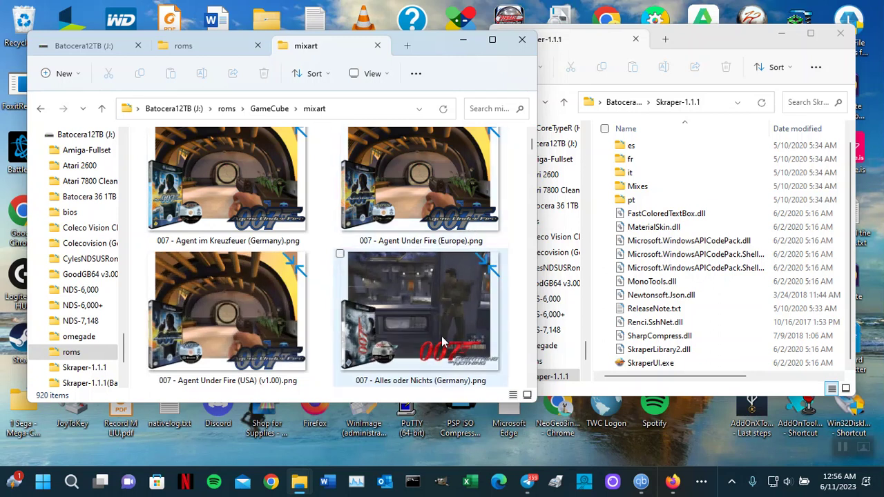
{"action": "scroll", "coordinate": [221, 331], "scroll_direction": "down", "scroll_amount": 3}
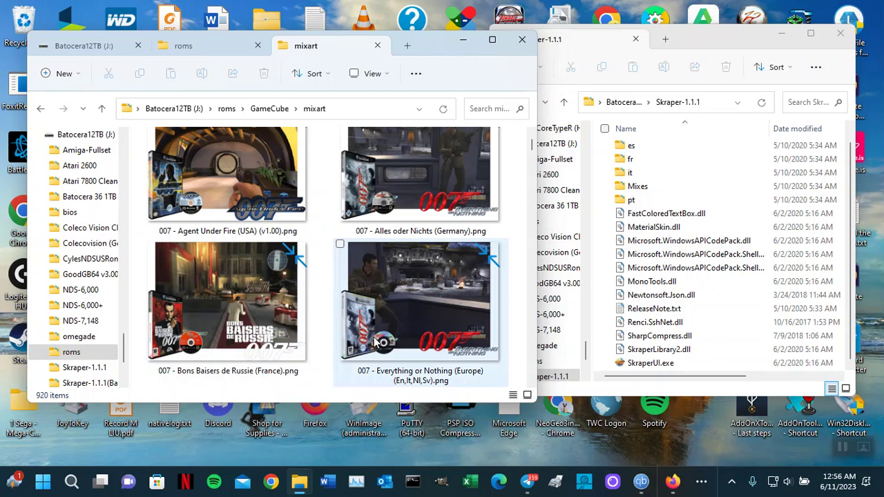
{"action": "scroll", "coordinate": [397, 309], "scroll_direction": "down", "scroll_amount": 6}
{"action": "scroll", "coordinate": [445, 276], "scroll_direction": "down", "scroll_amount": 3}
{"action": "scroll", "coordinate": [445, 276], "scroll_direction": "down", "scroll_amount": 3}
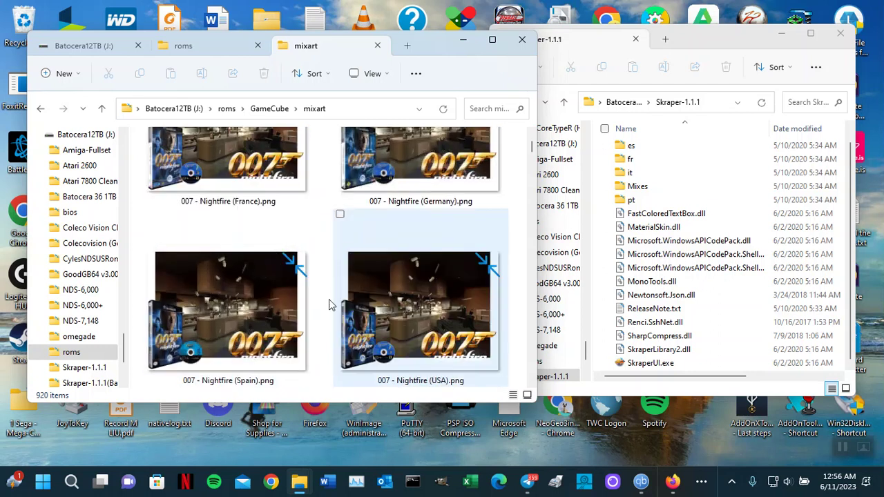
Return to the GameCube folder, open its snap folder and list the gameplay videos with file details
{"action": "left_click", "coordinate": [102, 112]}
{"action": "left_click", "coordinate": [225, 225]}
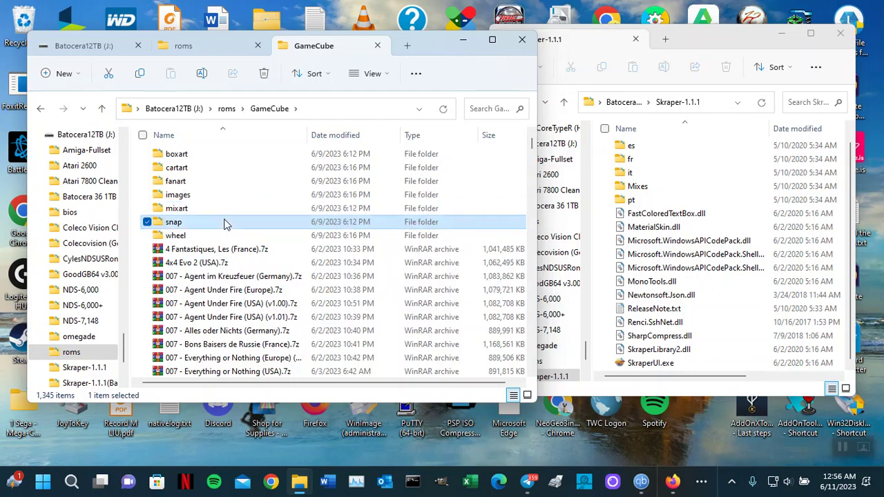
{"action": "double_click", "coordinate": [225, 225]}
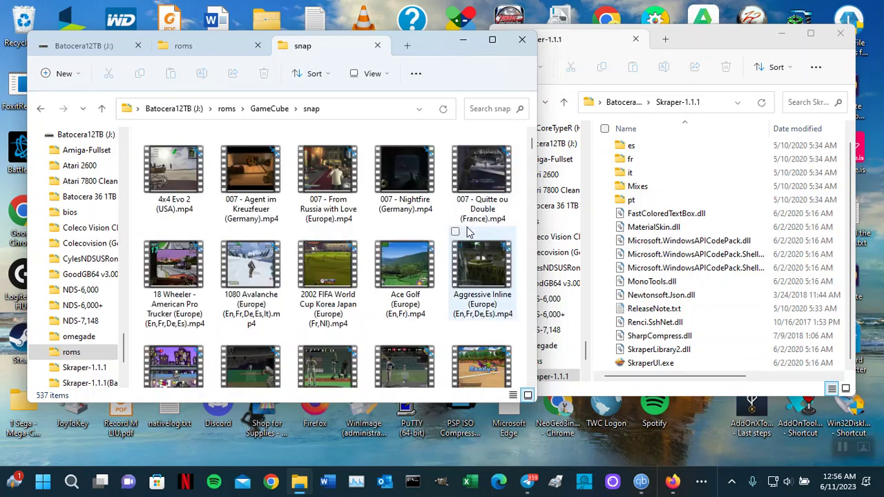
{"action": "right_click", "coordinate": [358, 133]}
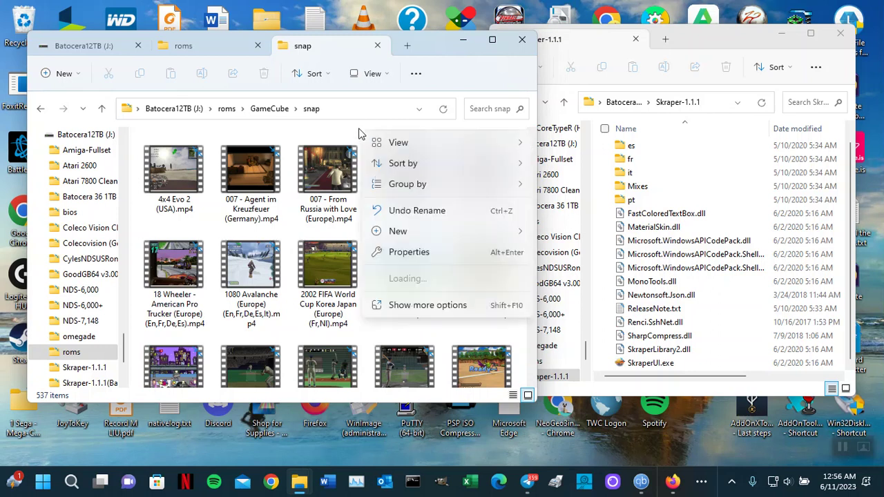
{"action": "mouse_move", "coordinate": [404, 143]}
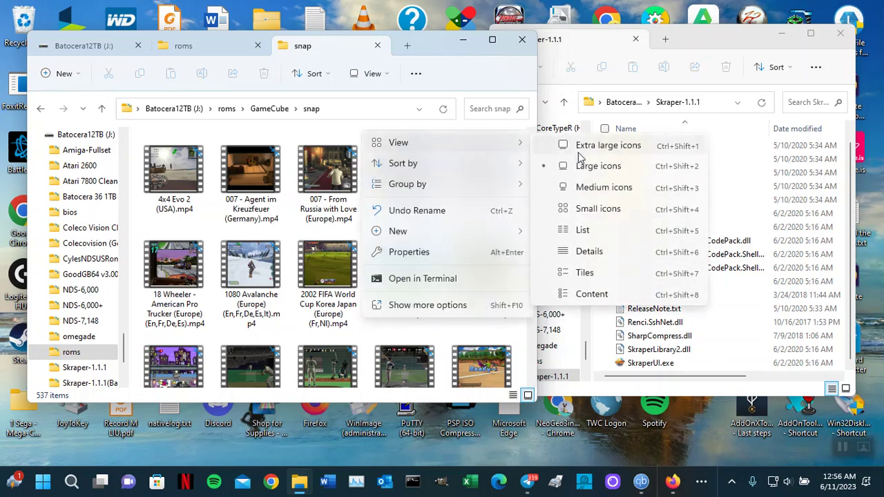
{"action": "left_click", "coordinate": [605, 253]}
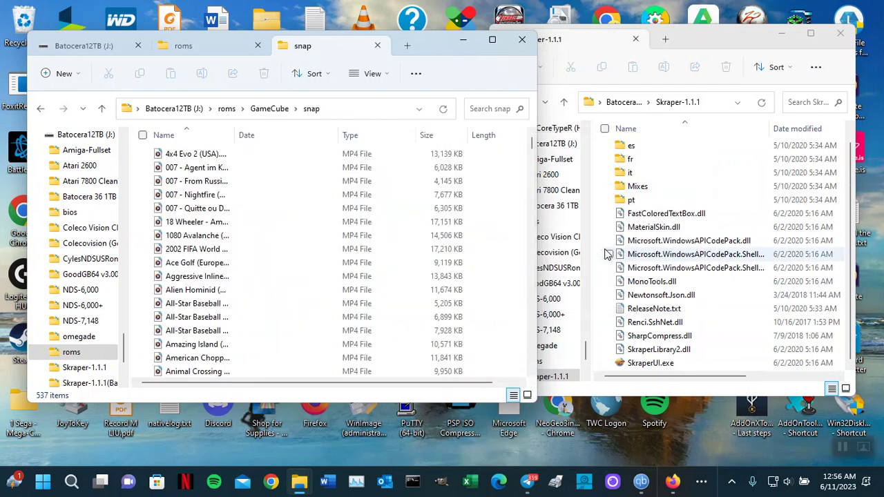
Display the snap folder's videos as extra large icons
{"action": "right_click", "coordinate": [513, 250]}
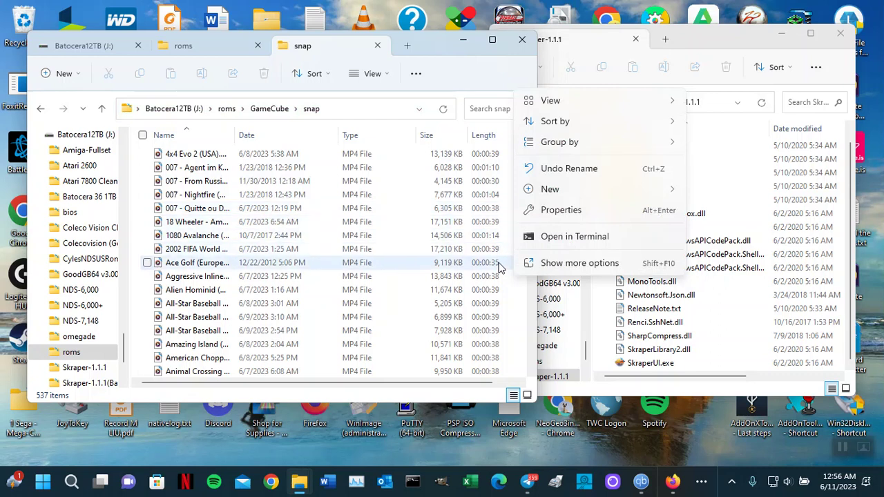
{"action": "mouse_move", "coordinate": [554, 101]}
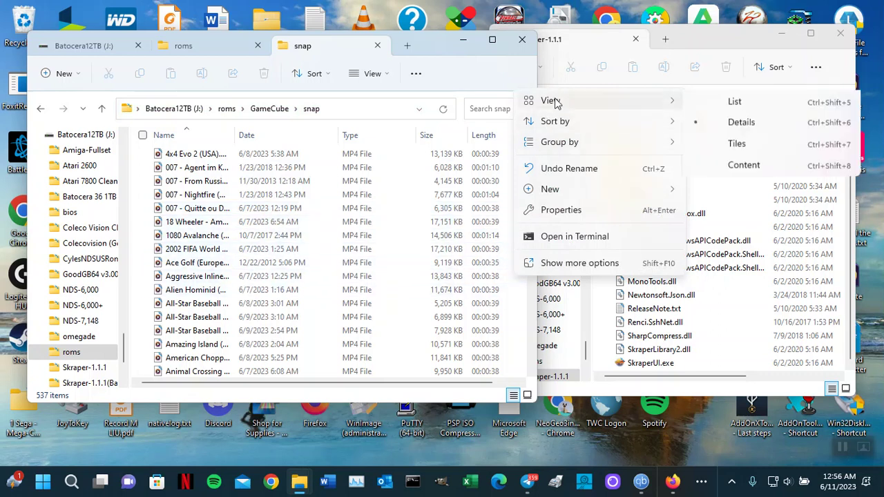
{"action": "left_click", "coordinate": [739, 103]}
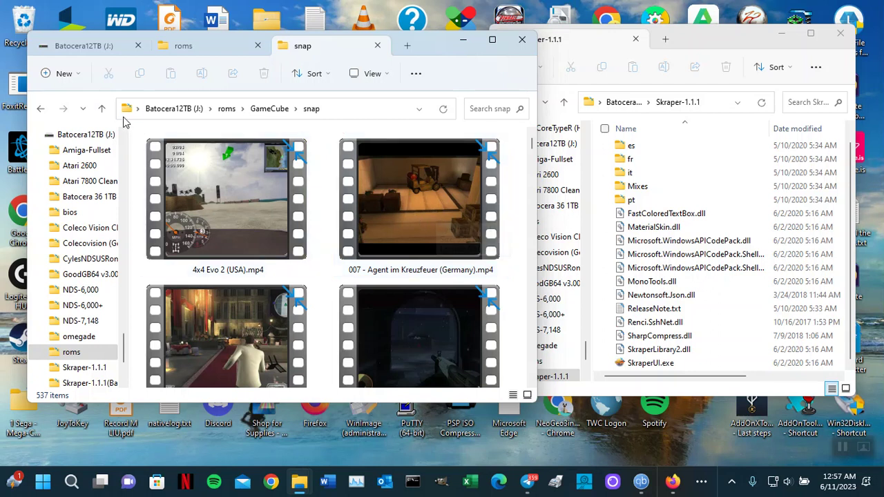
Open GameCube's wheel folder and display its logo images as extra large icons
{"action": "left_click", "coordinate": [102, 109]}
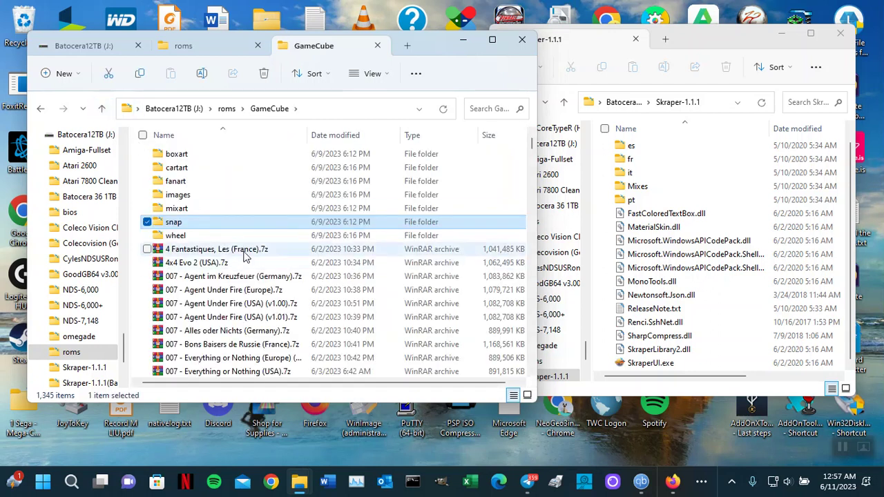
{"action": "double_click", "coordinate": [238, 235]}
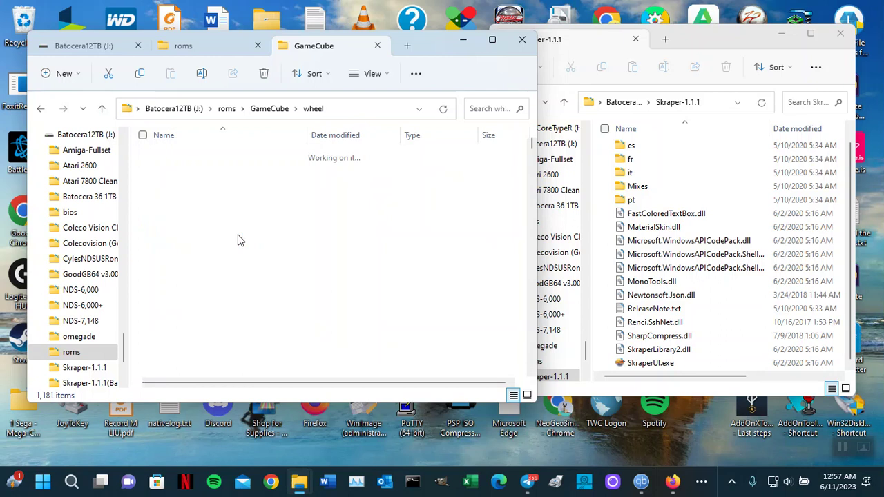
{"action": "left_click_drag", "start_coordinate": [238, 239], "coordinate": [290, 220]}
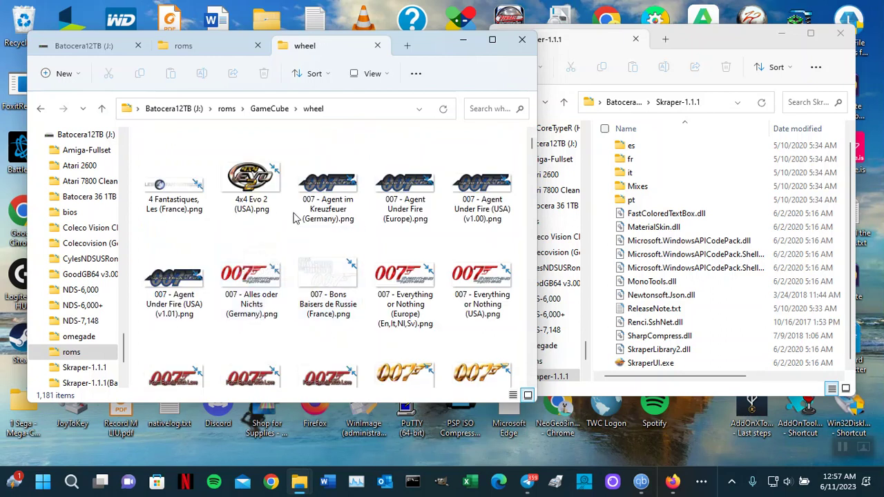
{"action": "right_click", "coordinate": [292, 221]}
{"action": "mouse_move", "coordinate": [337, 230]}
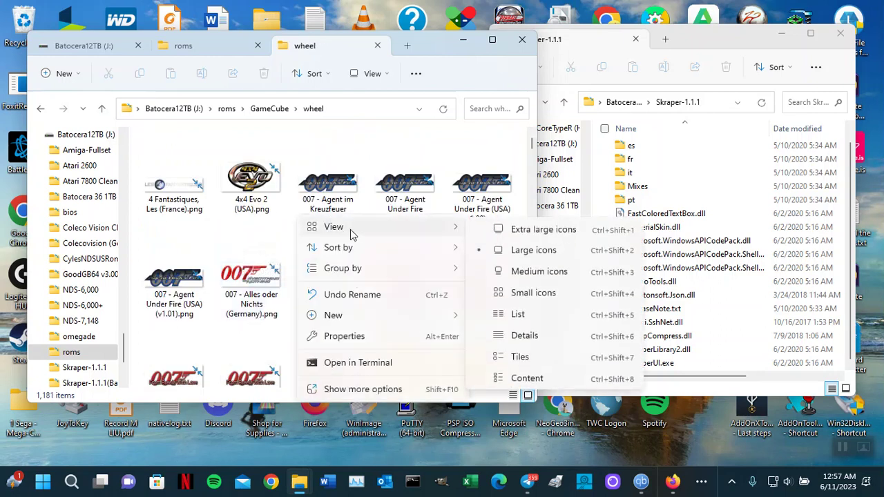
{"action": "left_click", "coordinate": [544, 230]}
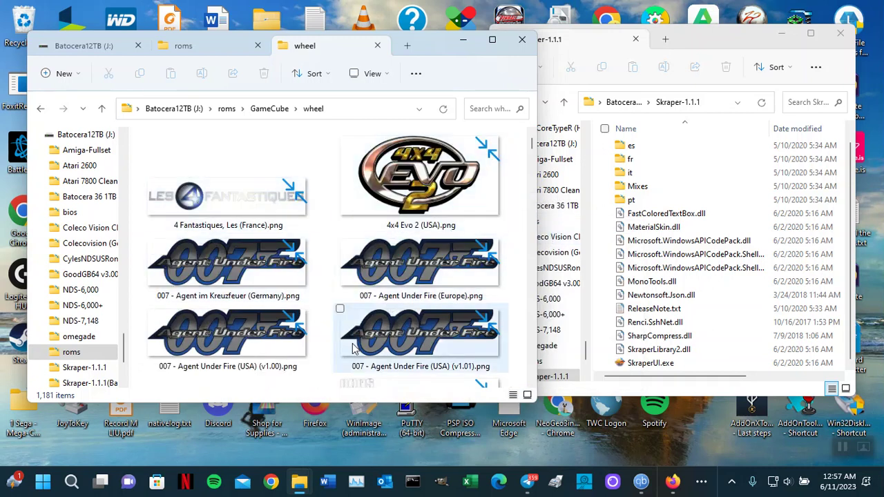
Look through the game logos in the wheel folder
{"action": "scroll", "coordinate": [352, 354], "scroll_direction": "down", "scroll_amount": 2}
{"action": "scroll", "coordinate": [366, 338], "scroll_direction": "down", "scroll_amount": 2}
{"action": "scroll", "coordinate": [366, 337], "scroll_direction": "down", "scroll_amount": 2}
{"action": "scroll", "coordinate": [366, 338], "scroll_direction": "down", "scroll_amount": 2}
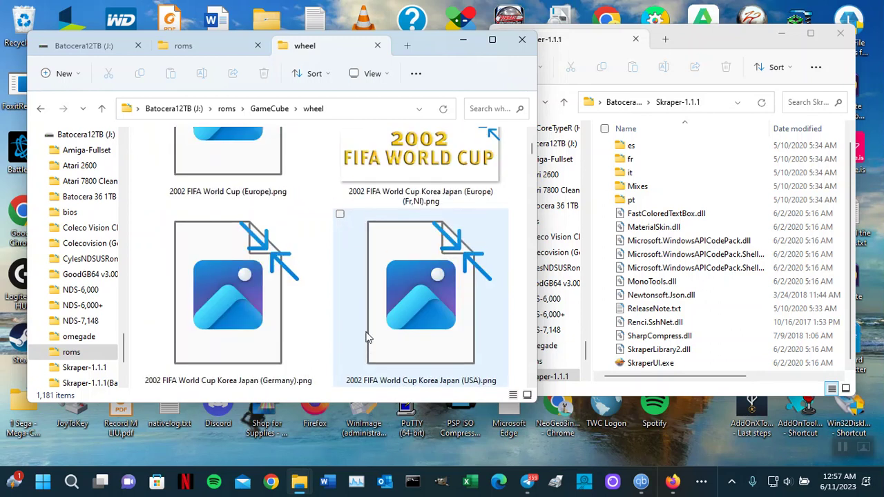
{"action": "scroll", "coordinate": [366, 338], "scroll_direction": "down", "scroll_amount": 6}
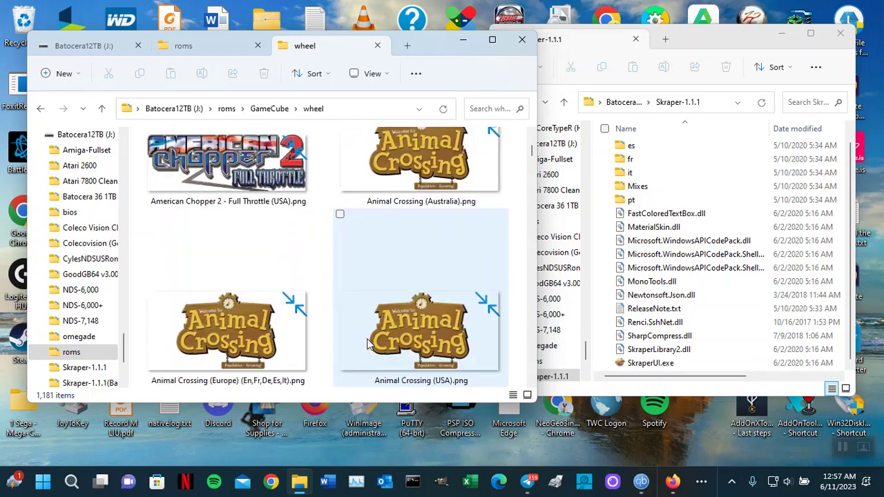
{"action": "scroll", "coordinate": [366, 343], "scroll_direction": "down", "scroll_amount": 5}
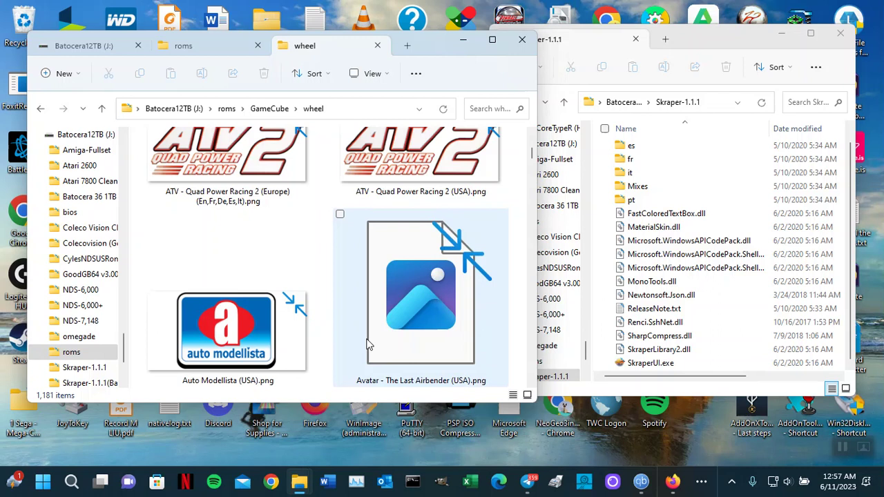
{"action": "scroll", "coordinate": [360, 341], "scroll_direction": "down", "scroll_amount": 3}
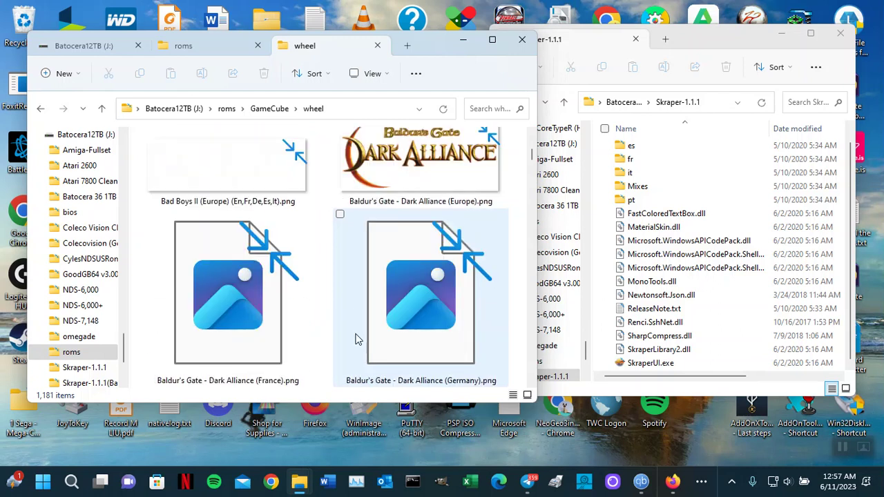
Return to the GameCube folder, sort its contents by type and open gamelist.zip in 7-Zip
{"action": "left_click", "coordinate": [101, 110]}
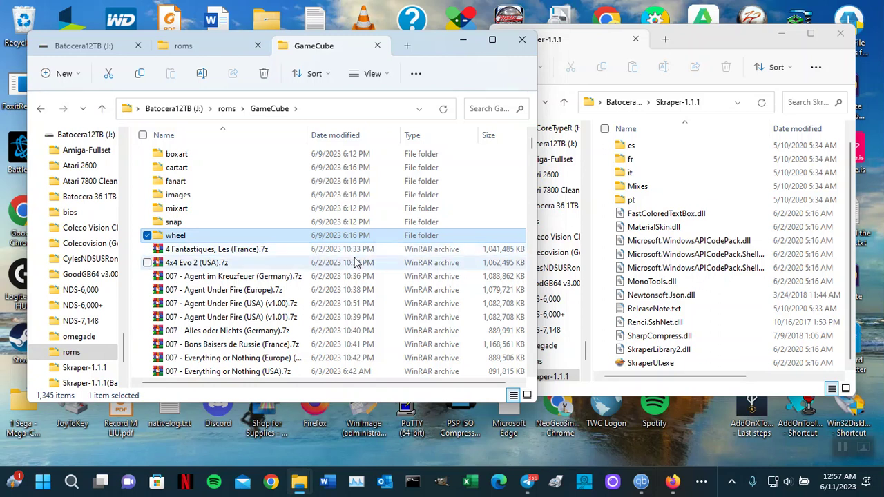
{"action": "left_click", "coordinate": [439, 138]}
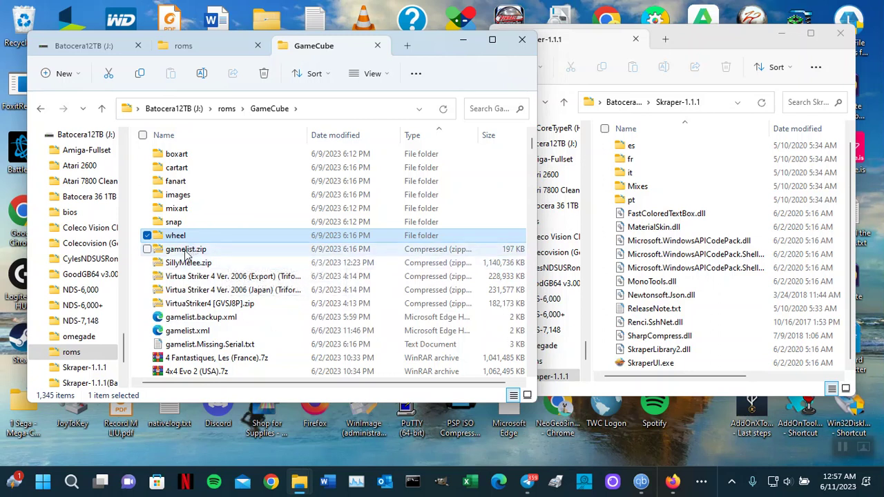
{"action": "right_click", "coordinate": [200, 253]}
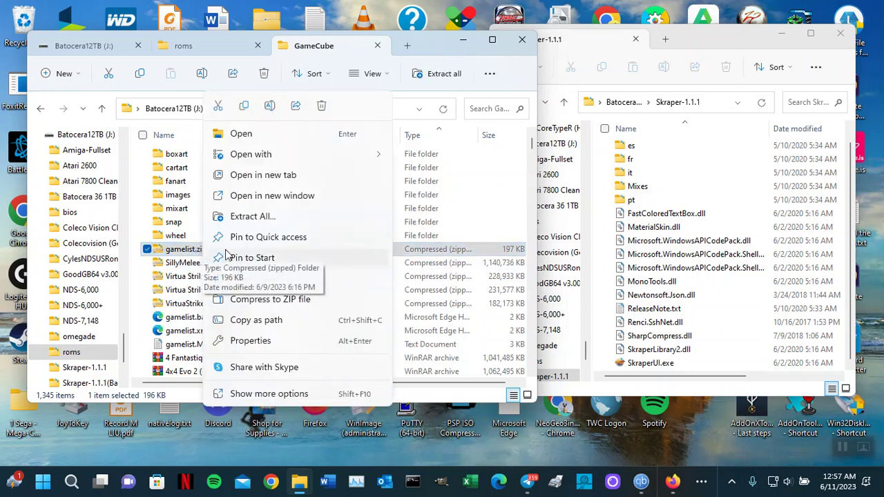
{"action": "left_click", "coordinate": [322, 219]}
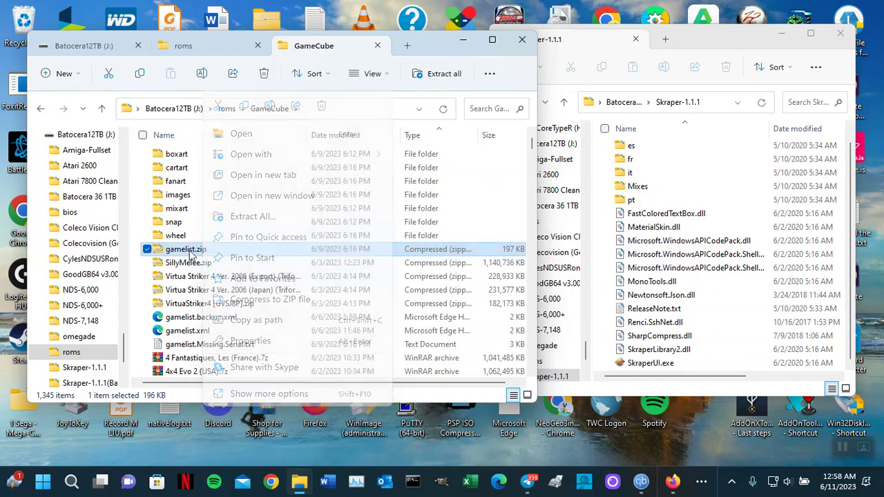
{"action": "right_click", "coordinate": [279, 257]}
{"action": "mouse_move", "coordinate": [316, 258]}
{"action": "left_click", "coordinate": [507, 262]}
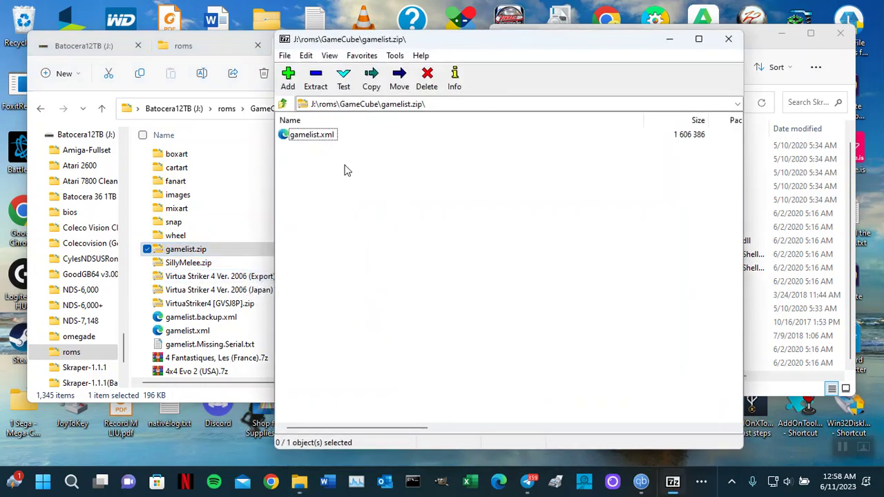
Extract gamelist.xml from the archive to J:\roms\GameCube\, overwriting the existing file, and close the archive
{"action": "left_click", "coordinate": [330, 136]}
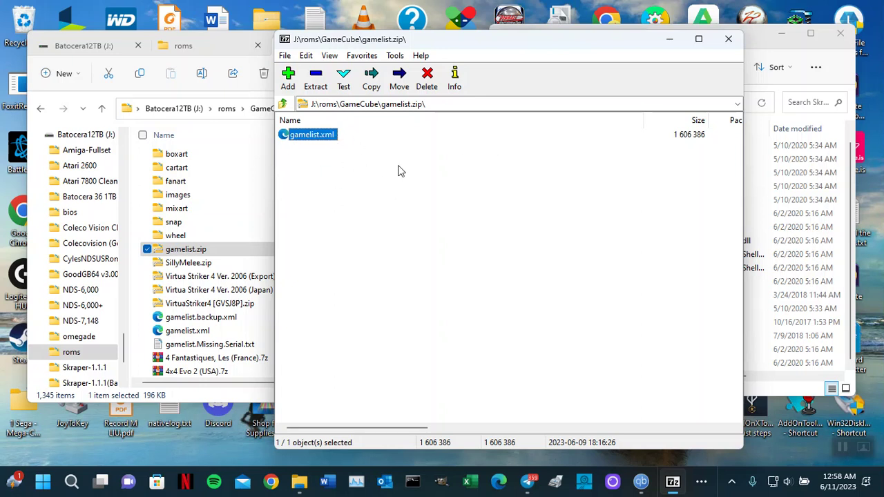
{"action": "right_click", "coordinate": [314, 138]}
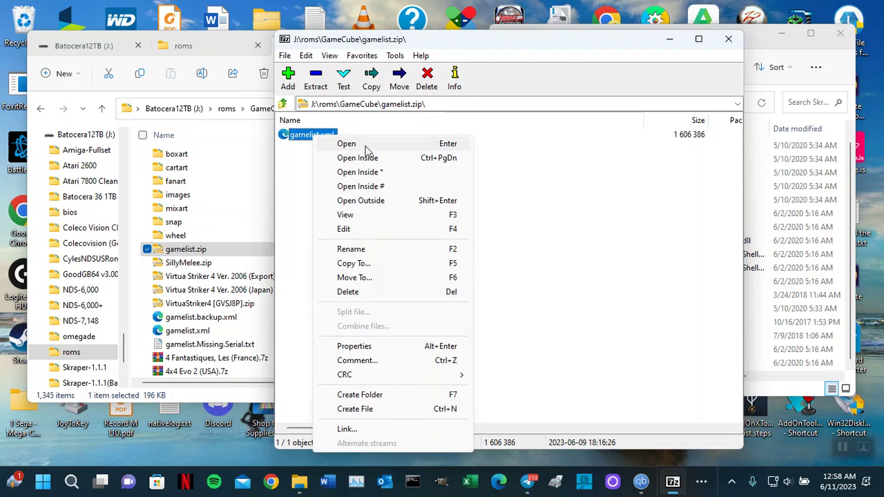
{"action": "left_click", "coordinate": [368, 217]}
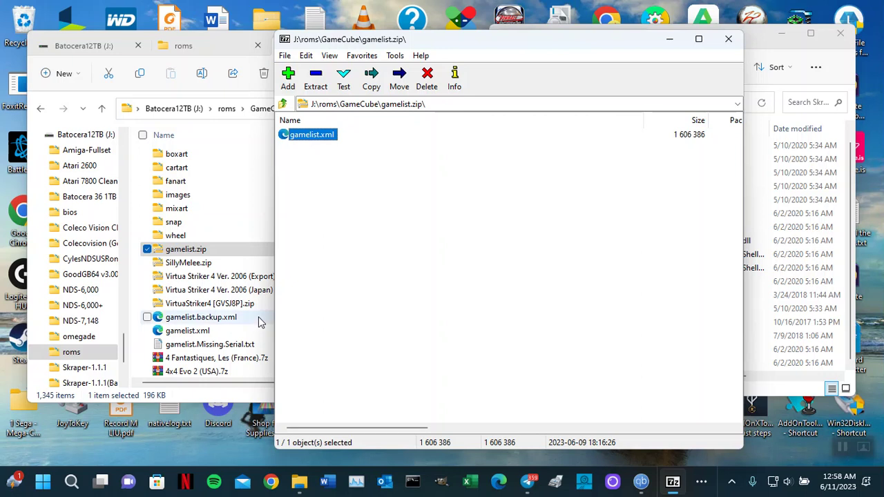
{"action": "left_click", "coordinate": [317, 89]}
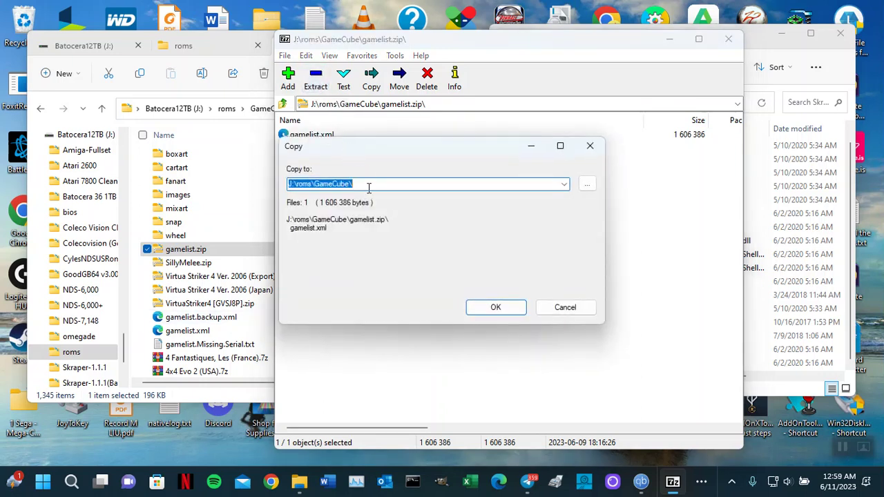
{"action": "left_click", "coordinate": [492, 308]}
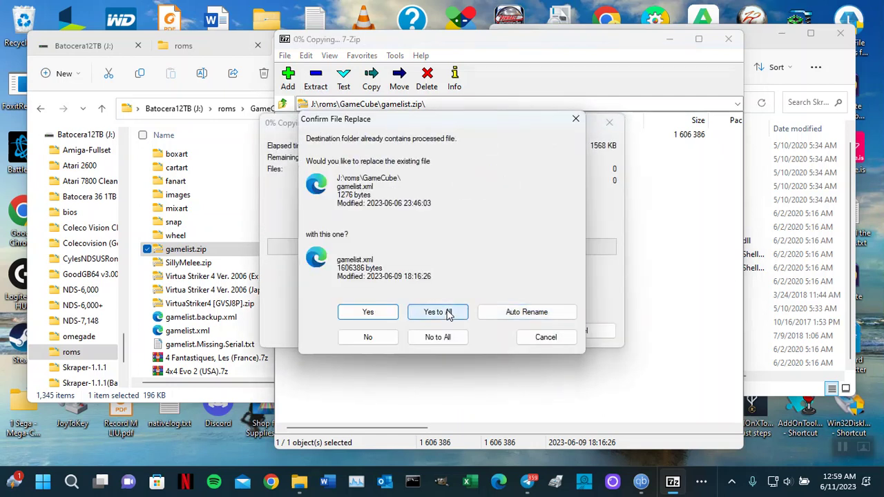
{"action": "left_click", "coordinate": [448, 314]}
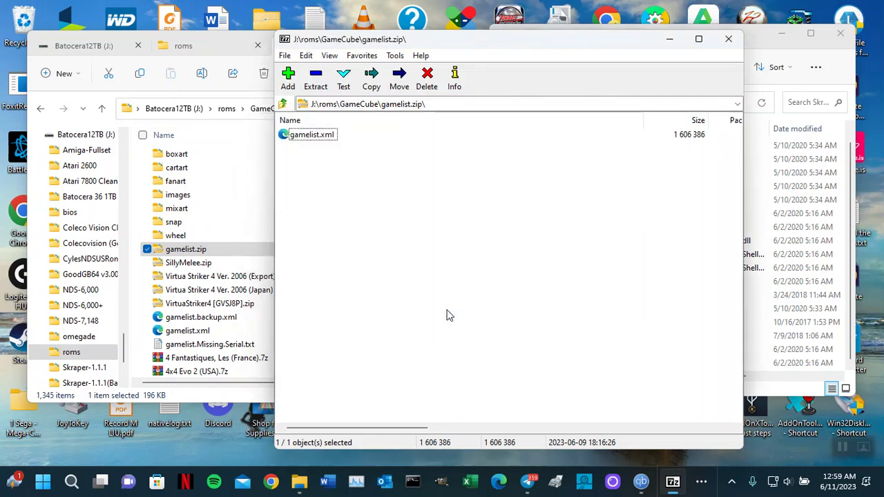
{"action": "left_click", "coordinate": [730, 40]}
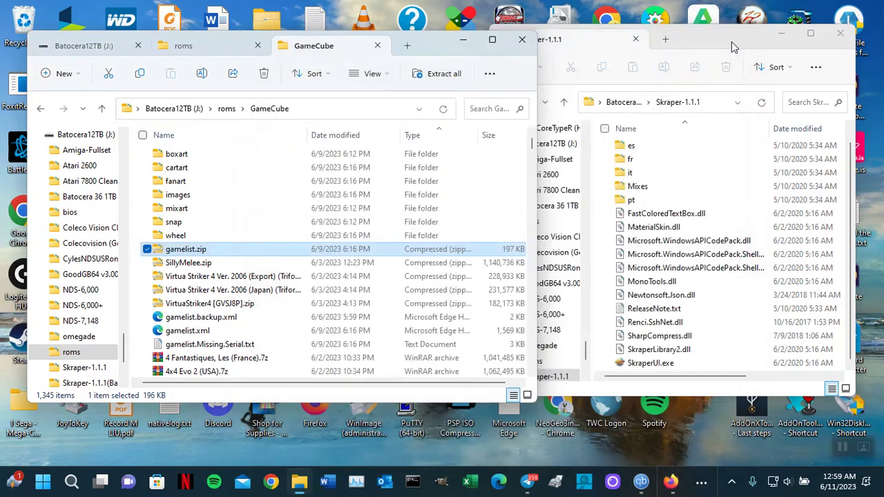
Open gamelist.xml from the GameCube folder in Notepad++
{"action": "left_click", "coordinate": [447, 333]}
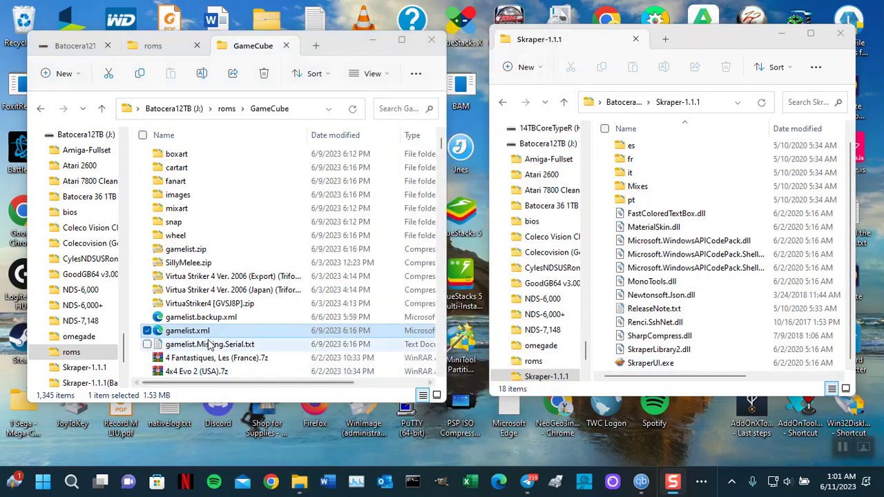
{"action": "right_click", "coordinate": [213, 333]}
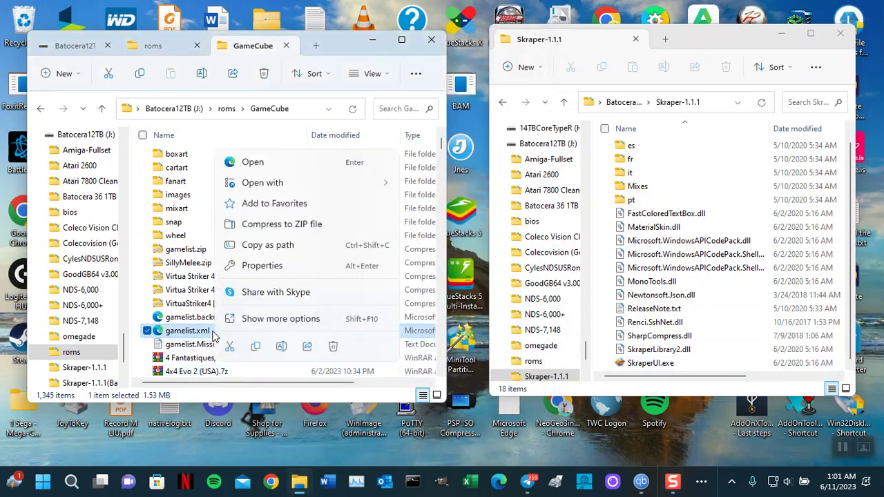
{"action": "mouse_move", "coordinate": [304, 184]}
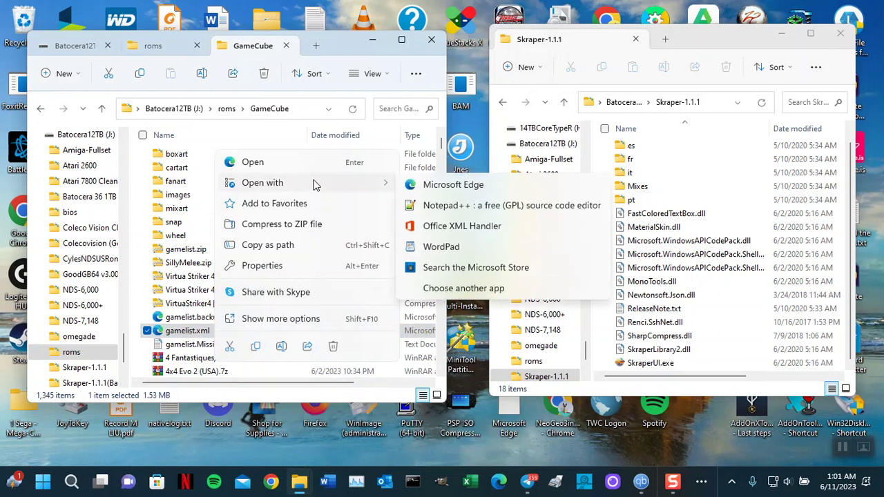
{"action": "left_click", "coordinate": [517, 206]}
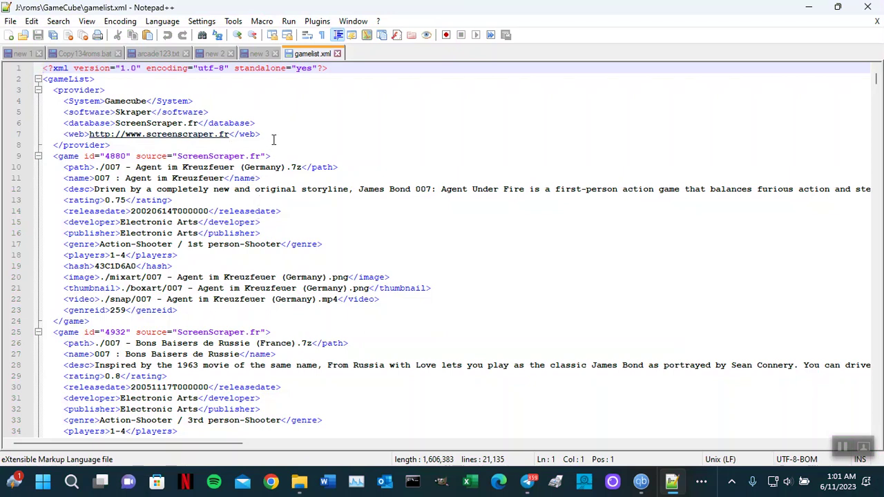
Examine the provider's web address and the first game's release date, developer, publisher and genre entries
{"action": "left_click_drag", "start_coordinate": [273, 137], "coordinate": [88, 135]}
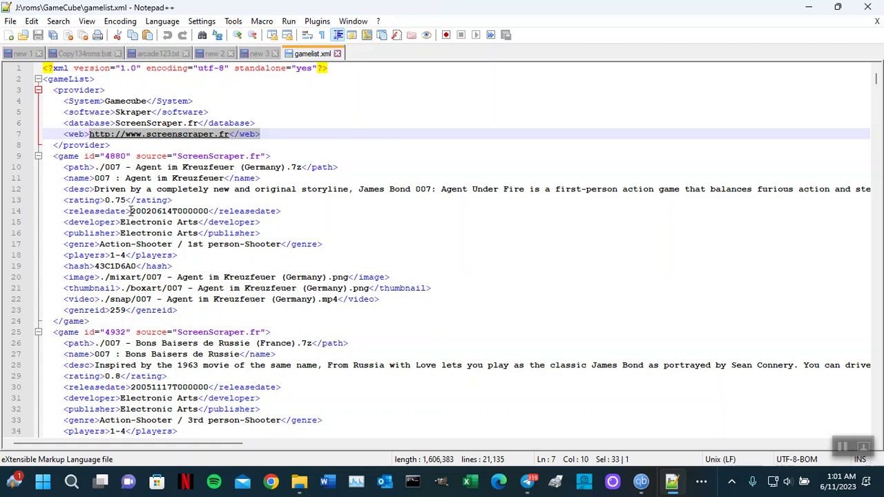
{"action": "left_click_drag", "start_coordinate": [131, 211], "coordinate": [152, 211]}
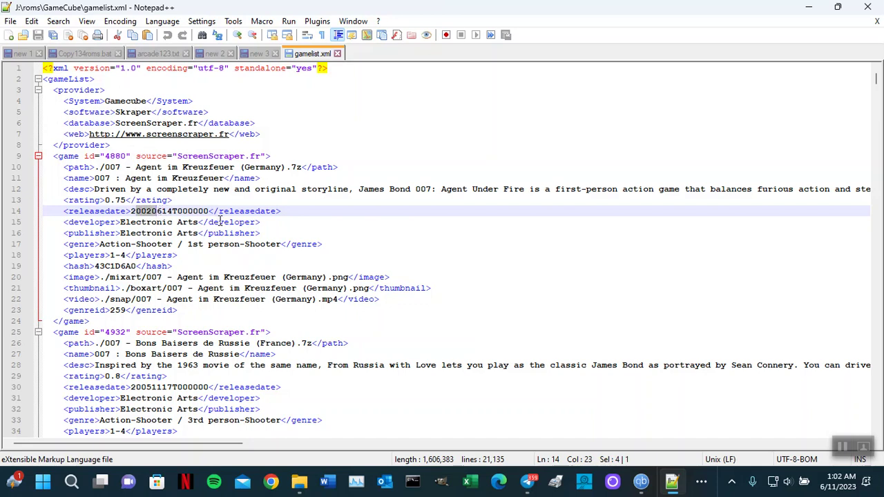
{"action": "left_click_drag", "start_coordinate": [120, 222], "coordinate": [327, 246]}
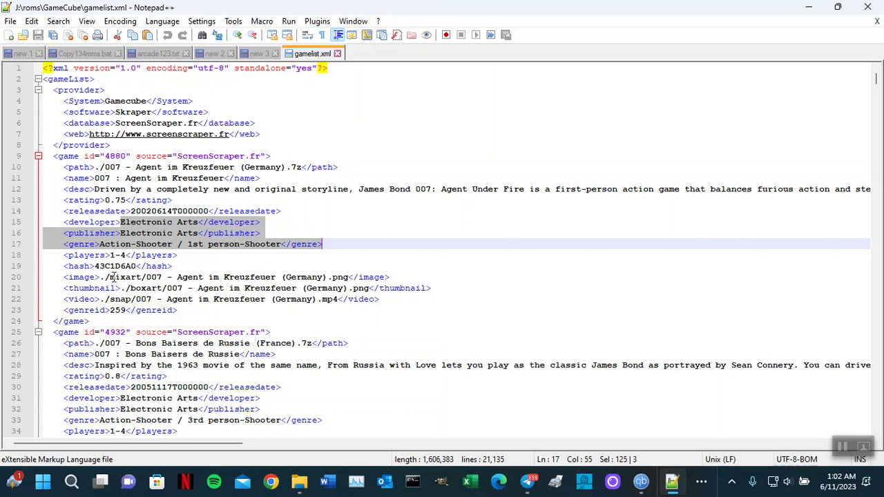
Examine the first game's image, thumbnail and video paths, including the mixart, boxart and snap folders they reference
{"action": "left_click_drag", "start_coordinate": [146, 277], "coordinate": [350, 278]}
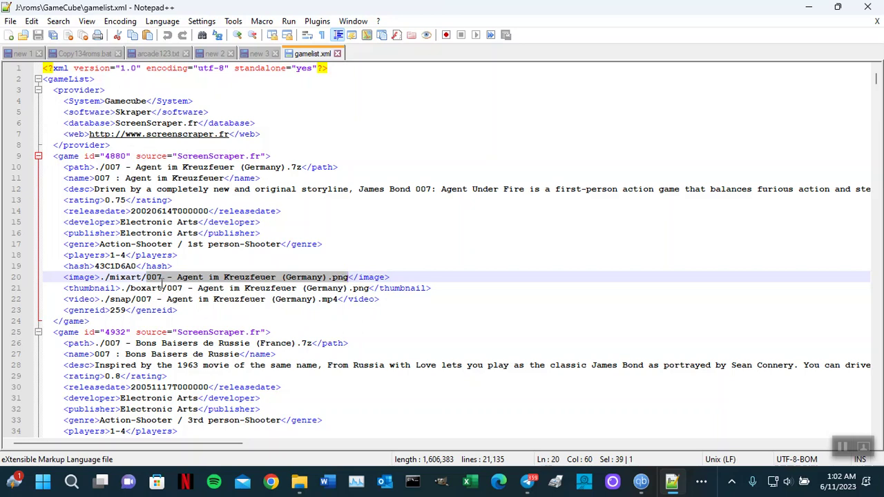
{"action": "left_click", "coordinate": [168, 288]}
{"action": "left_click_drag", "start_coordinate": [168, 288], "coordinate": [369, 288]}
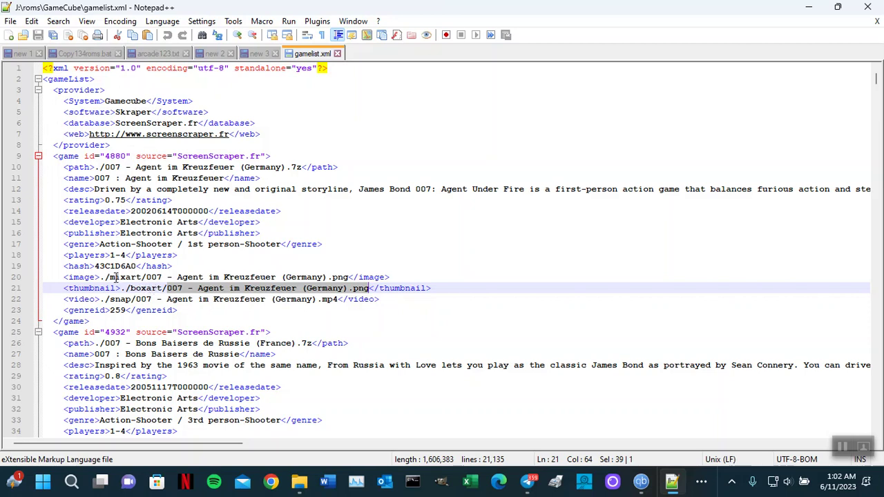
{"action": "left_click_drag", "start_coordinate": [110, 277], "coordinate": [143, 277]}
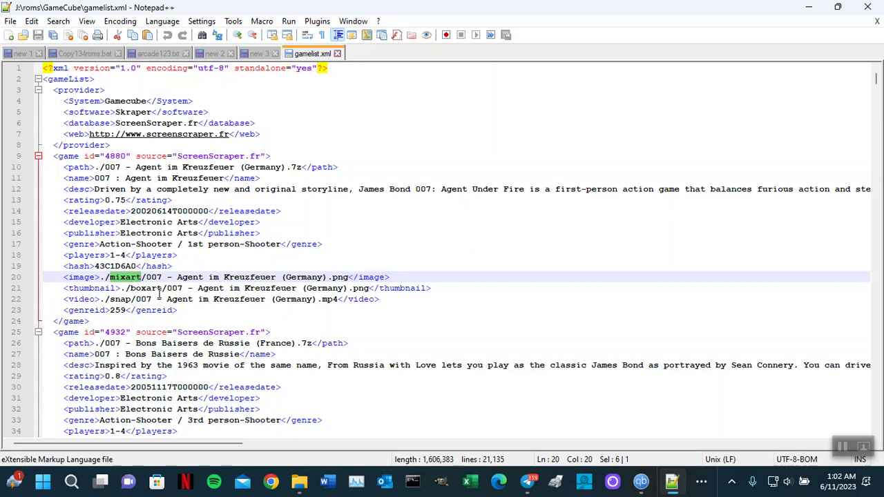
{"action": "left_click_drag", "start_coordinate": [131, 300], "coordinate": [110, 302]}
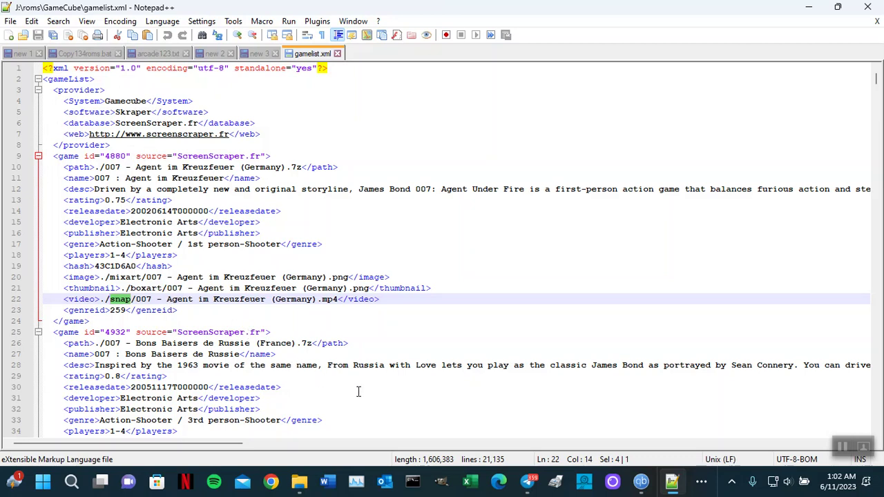
{"action": "scroll", "coordinate": [365, 393], "scroll_direction": "down", "scroll_amount": 1}
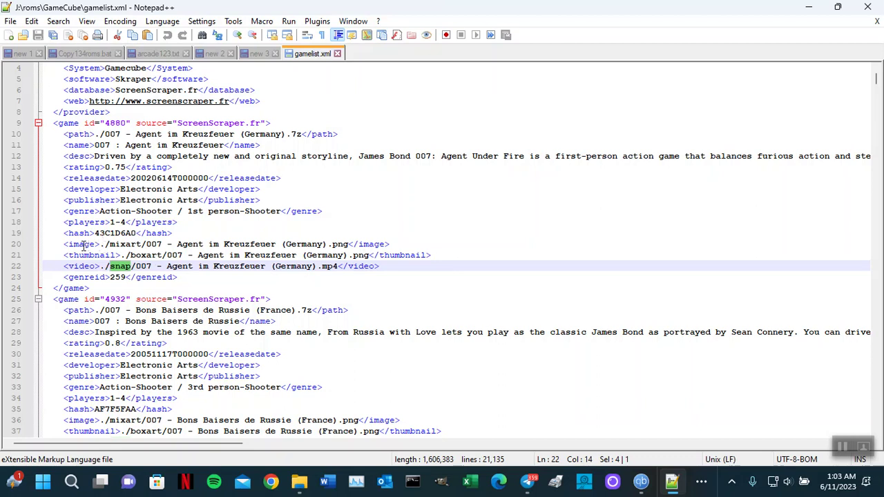
{"action": "left_click_drag", "start_coordinate": [55, 246], "coordinate": [484, 268]}
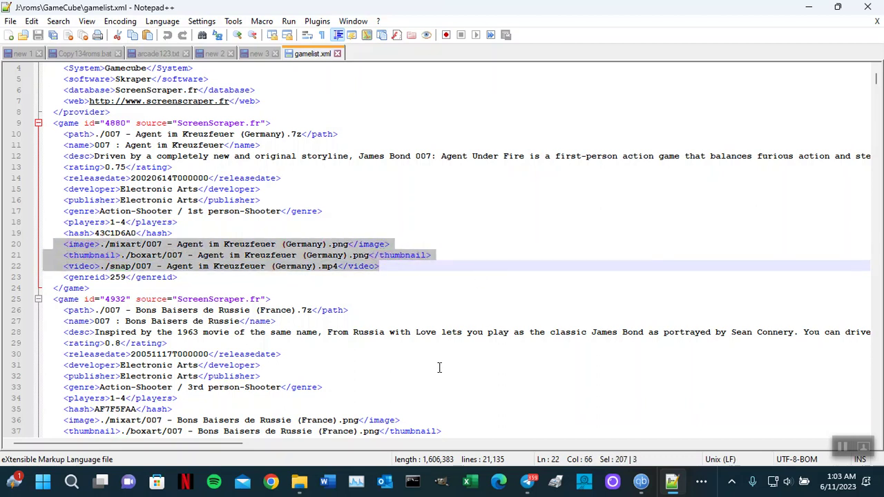
Check the image, thumbnail and video paths of the second game, 007 : Bons Baisers de Russie
{"action": "scroll", "coordinate": [440, 375], "scroll_direction": "down", "scroll_amount": 3}
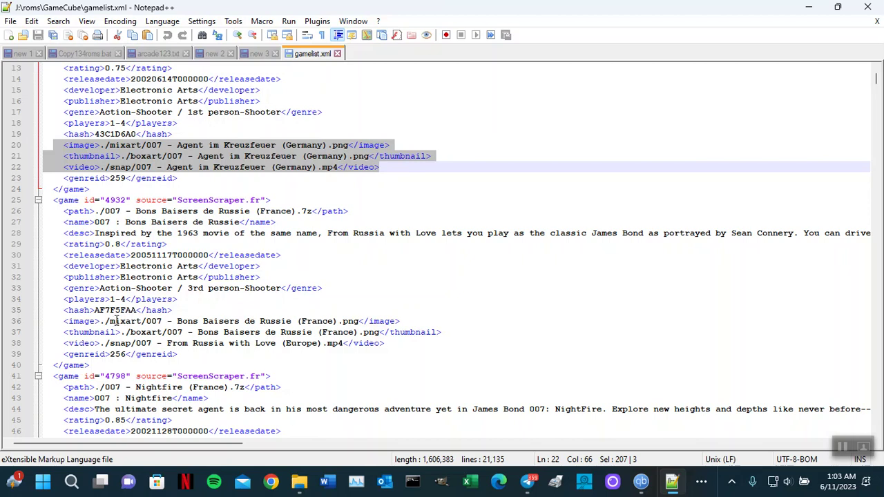
{"action": "left_click_drag", "start_coordinate": [112, 321], "coordinate": [273, 327]}
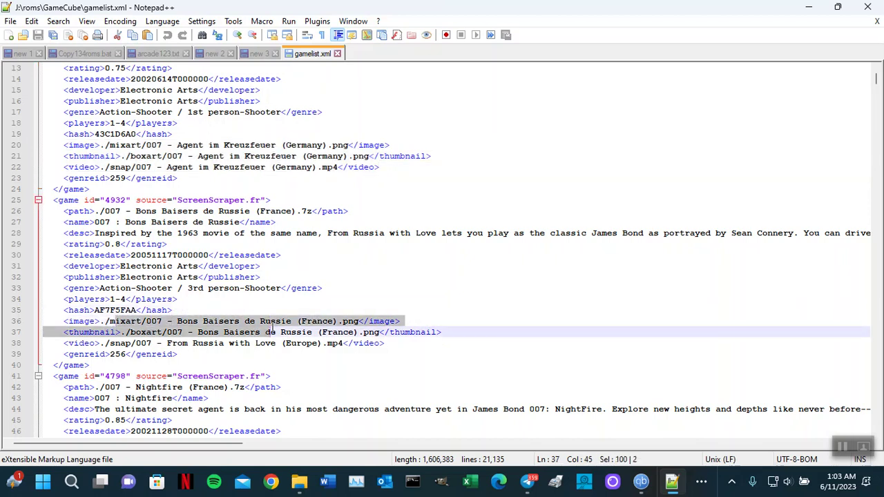
{"action": "left_click_drag", "start_coordinate": [273, 329], "coordinate": [272, 344]}
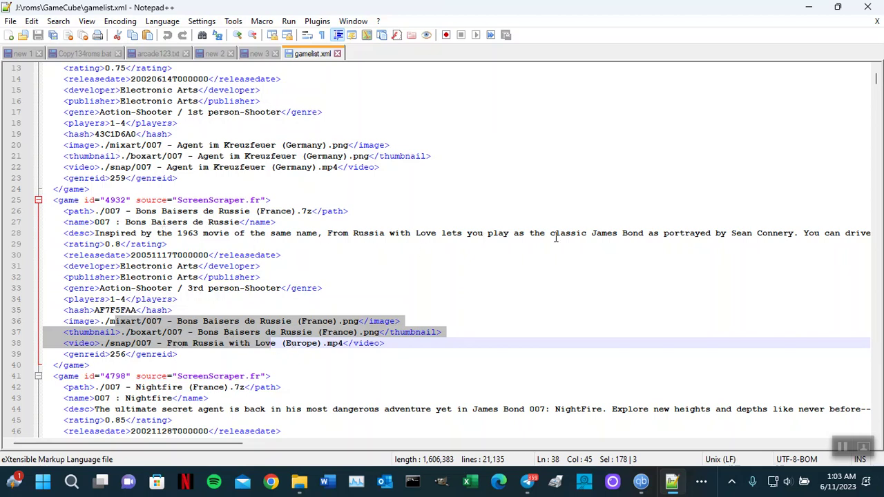
Return to the GameCube folder, step through its artwork folders from wheel up to boxart and widen the Name column
{"action": "left_click", "coordinate": [808, 12]}
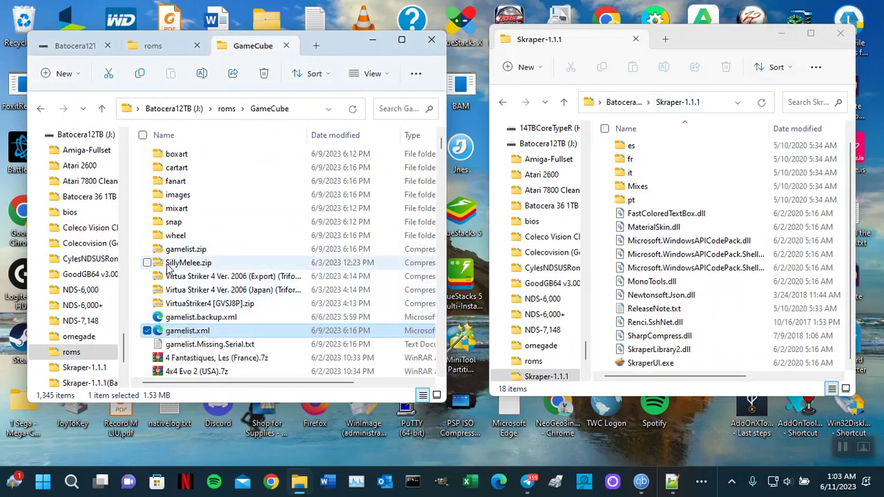
{"action": "left_click", "coordinate": [173, 235]}
{"action": "left_click", "coordinate": [175, 221]}
{"action": "key", "text": "Up"}
{"action": "key", "text": "Up"}
{"action": "key", "text": "Up"}
{"action": "key", "text": "Up"}
{"action": "key", "text": "Up"}
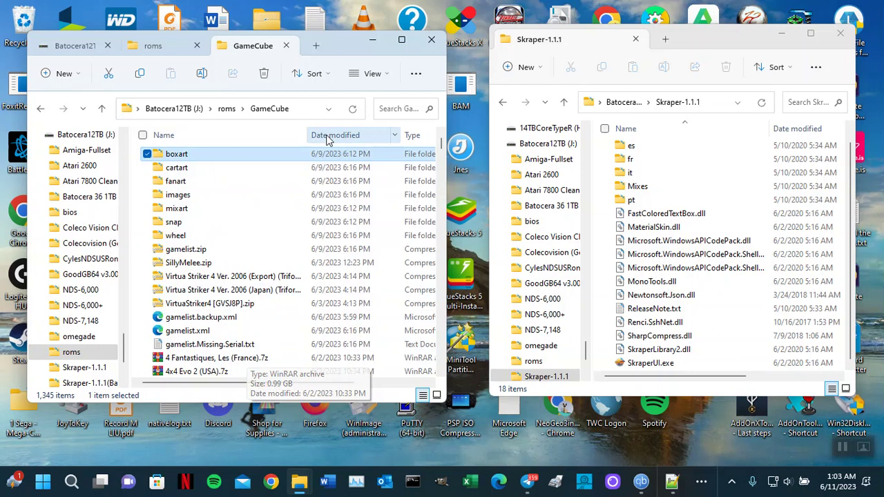
{"action": "left_click_drag", "start_coordinate": [308, 130], "coordinate": [363, 127]}
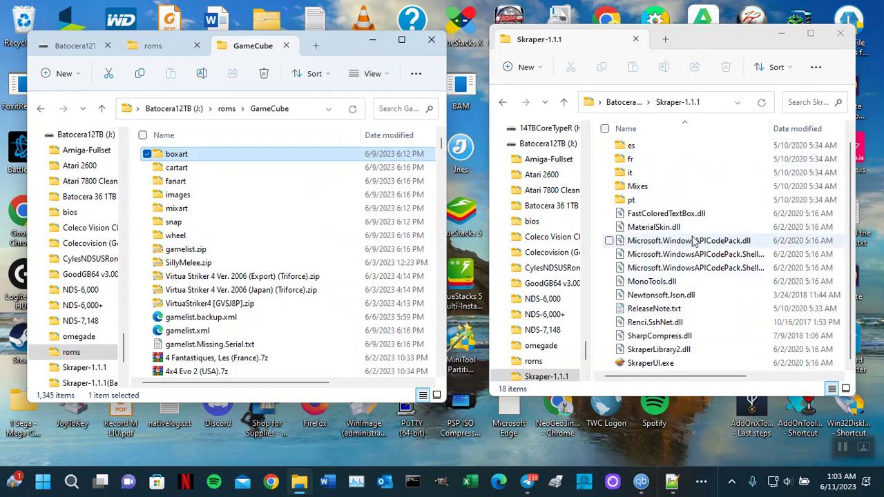
Launch SkraperUI.exe, enter the ScreenScraper account's login and password in the Configuration Wizard, and validate the account
{"action": "double_click", "coordinate": [656, 365]}
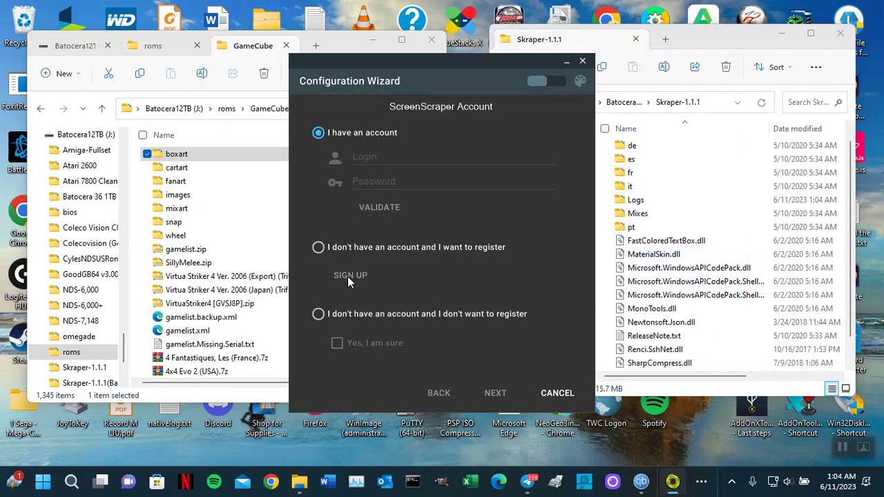
{"action": "left_click", "coordinate": [373, 153]}
{"action": "left_click", "coordinate": [377, 176]}
{"action": "left_click", "coordinate": [318, 249]}
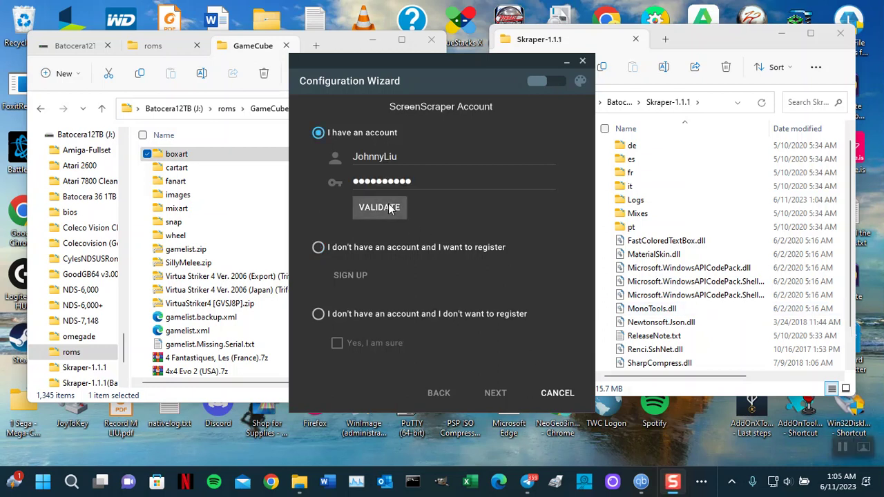
{"action": "left_click", "coordinate": [392, 207]}
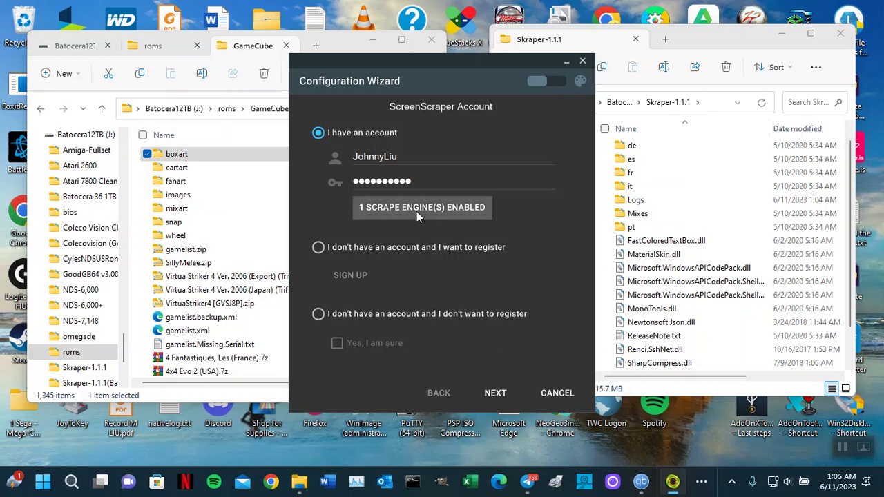
Switch to Chrome with the ScreenScraper site open and check its address, screenscraper.fr
{"action": "left_click", "coordinate": [672, 482]}
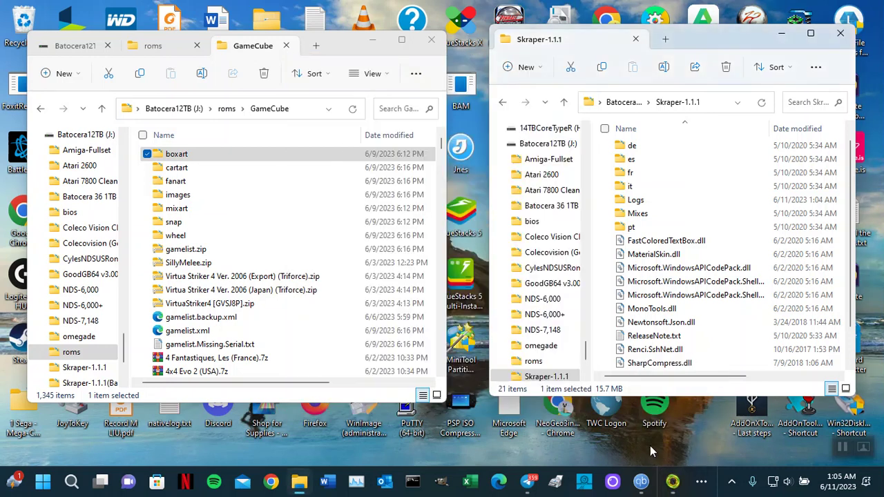
{"action": "left_click", "coordinate": [673, 483]}
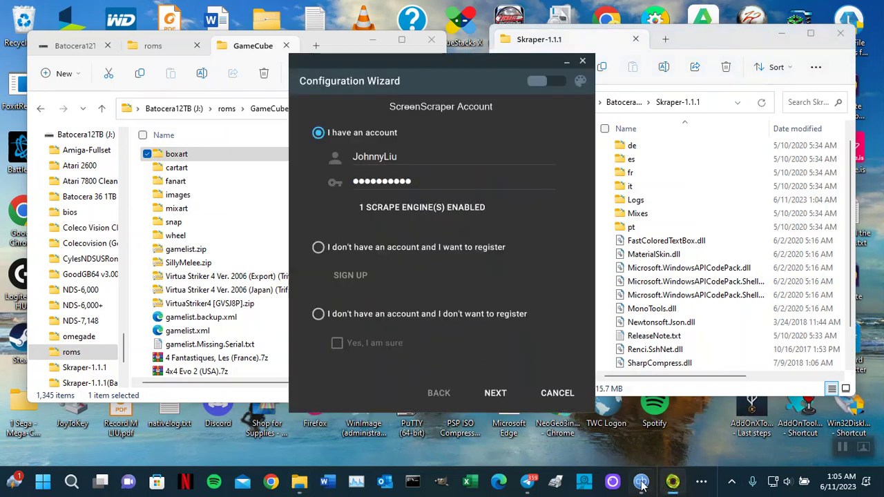
{"action": "left_click", "coordinate": [732, 481]}
{"action": "left_click", "coordinate": [701, 482]}
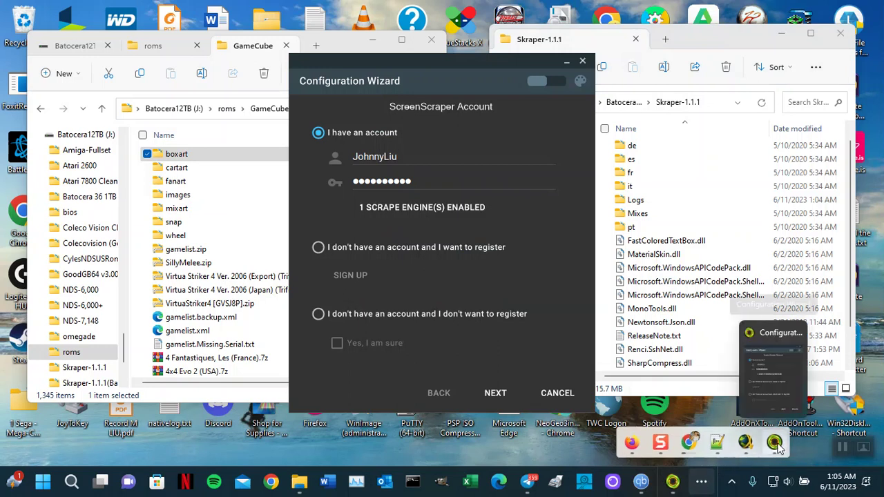
{"action": "left_click", "coordinate": [689, 442]}
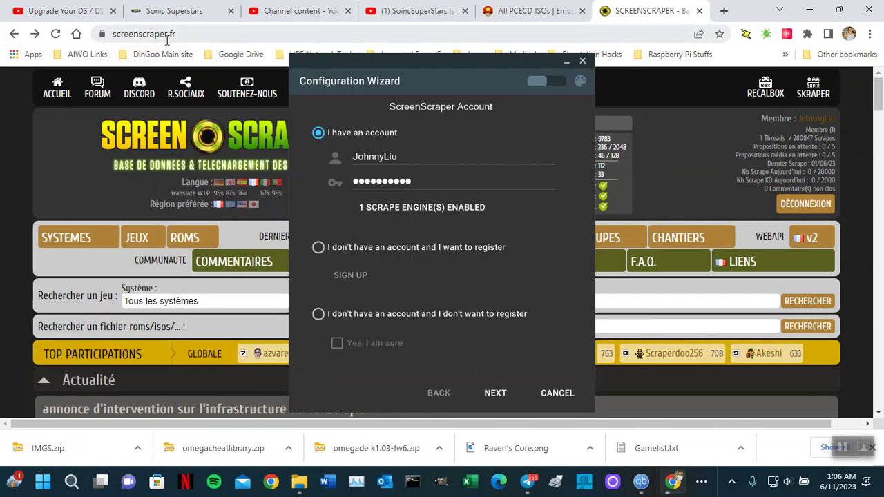
{"action": "left_click", "coordinate": [199, 35]}
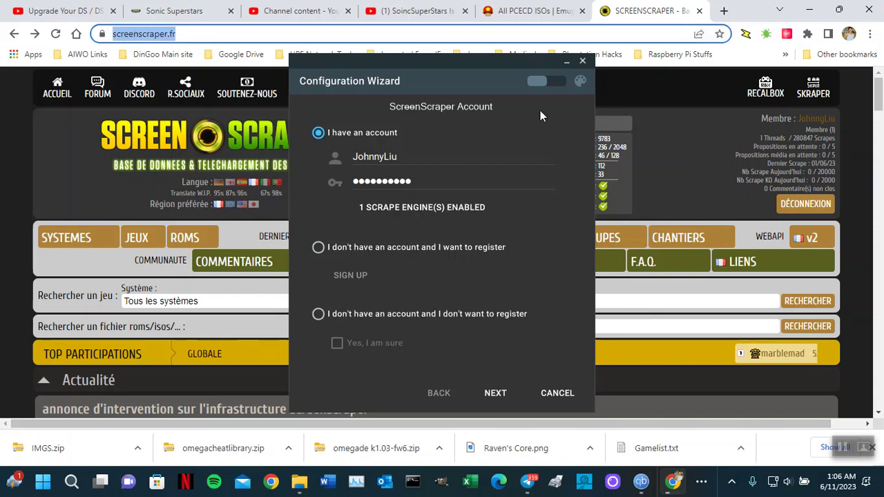
{"action": "left_click", "coordinate": [694, 86]}
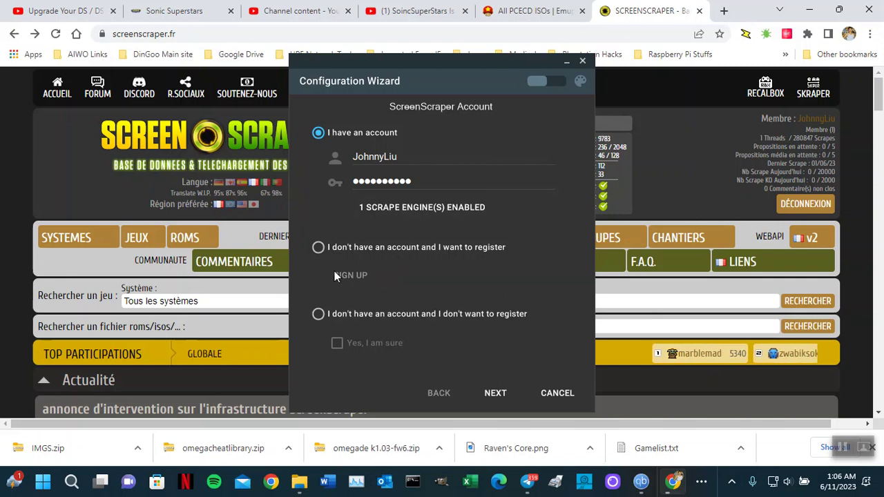
Choose the option to register a new account, open the ScreenScraper site in Firefox and move the wizard aside
{"action": "left_click", "coordinate": [318, 248]}
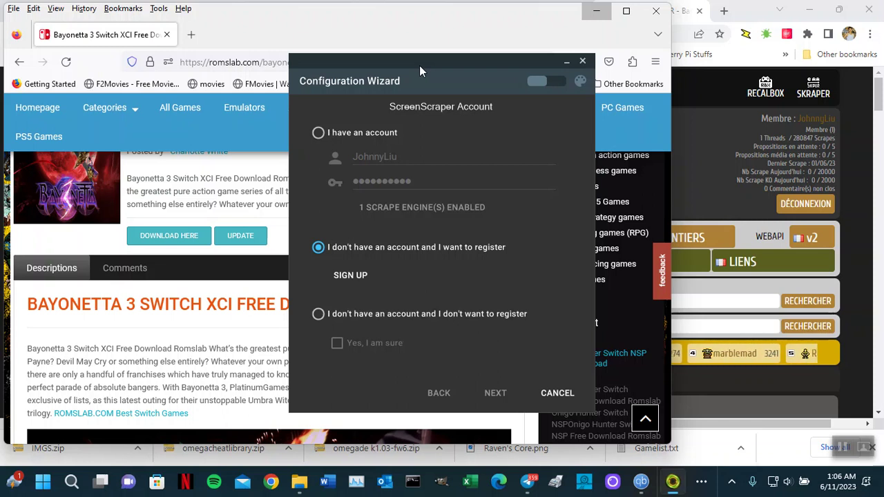
{"action": "left_click", "coordinate": [596, 12]}
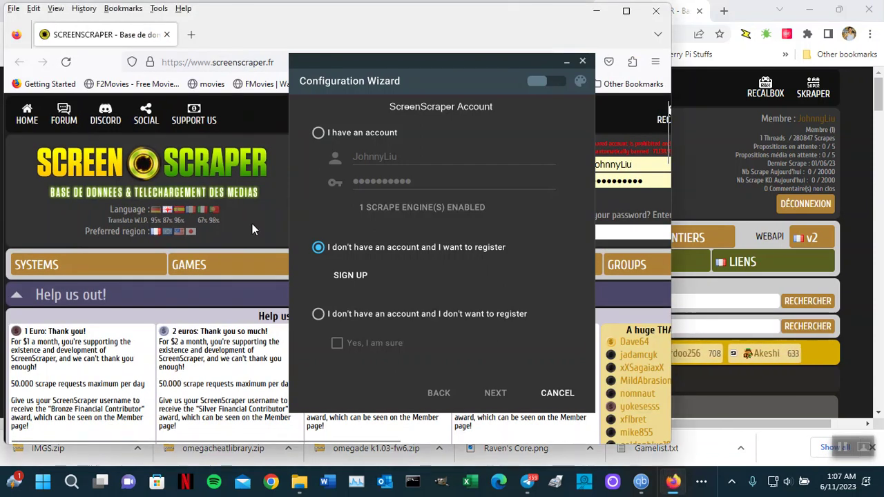
{"action": "left_click_drag", "start_coordinate": [417, 65], "coordinate": [719, 147]}
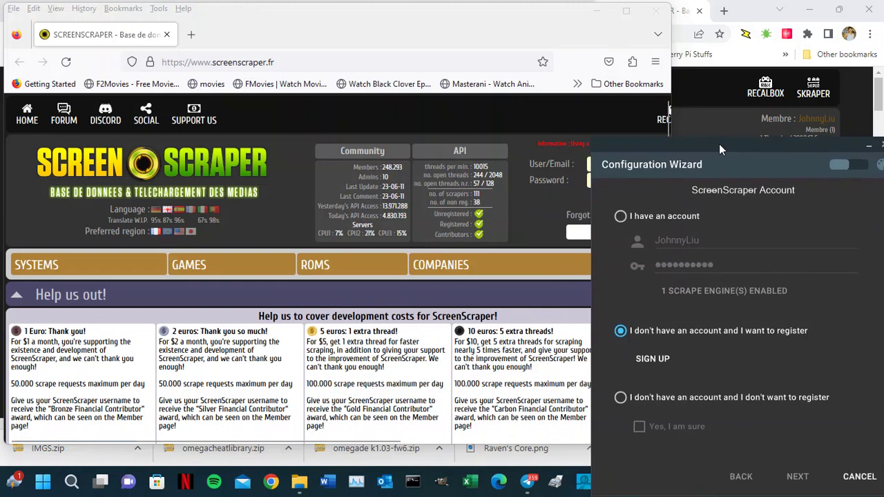
Widen and shift the Firefox window to expose the login and registration area, and look through the ScreenScraper home page
{"action": "left_click", "coordinate": [532, 128]}
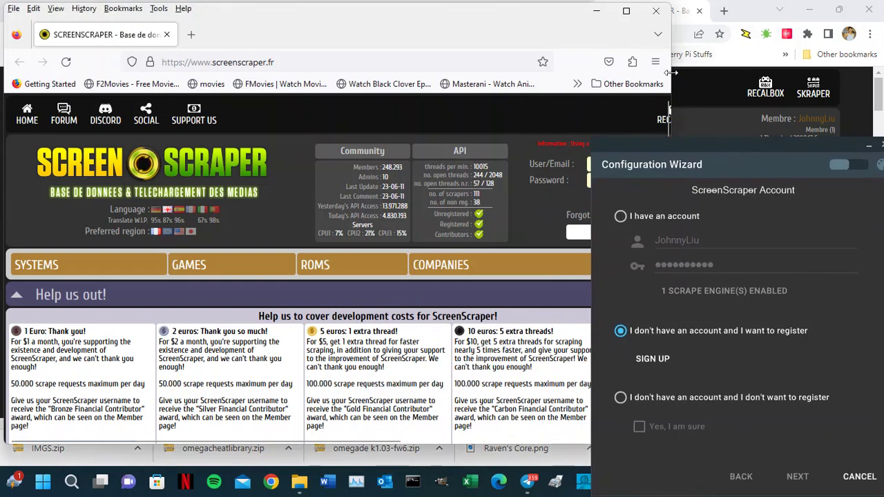
{"action": "left_click_drag", "start_coordinate": [670, 68], "coordinate": [795, 64]}
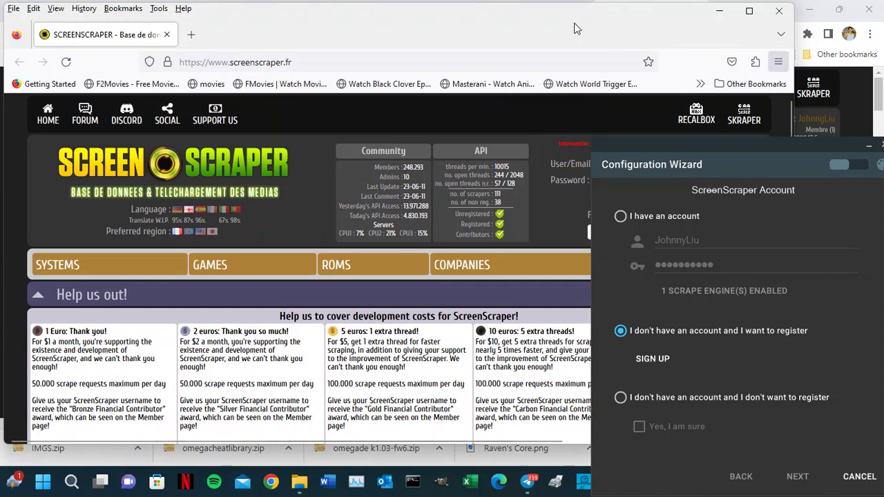
{"action": "left_click_drag", "start_coordinate": [490, 28], "coordinate": [360, 23]}
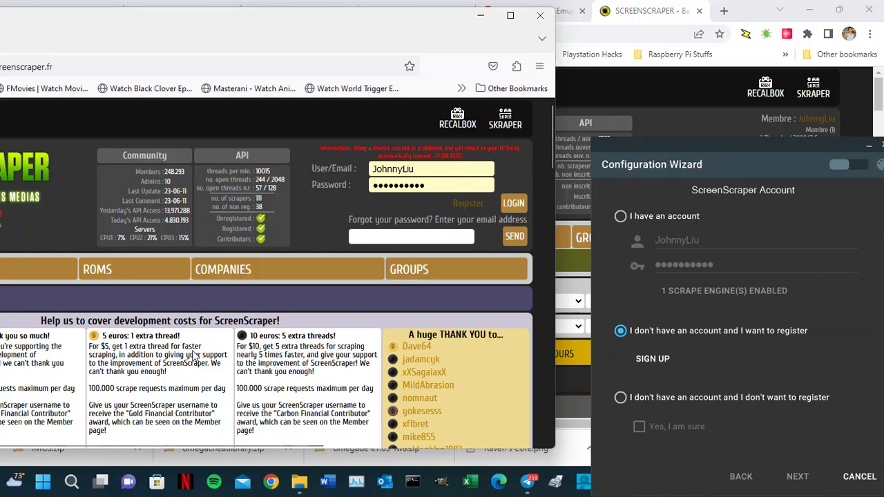
{"action": "scroll", "coordinate": [194, 356], "scroll_direction": "down", "scroll_amount": 5}
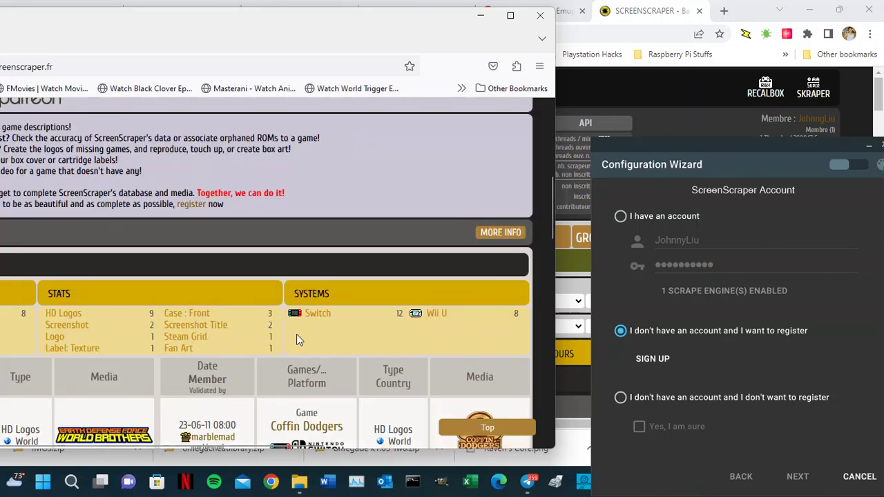
Close the Firefox window, choose the existing-account option in the Configuration Wizard and proceed to loading the ScreenScraper resources
{"action": "scroll", "coordinate": [339, 312], "scroll_direction": "up", "scroll_amount": 10}
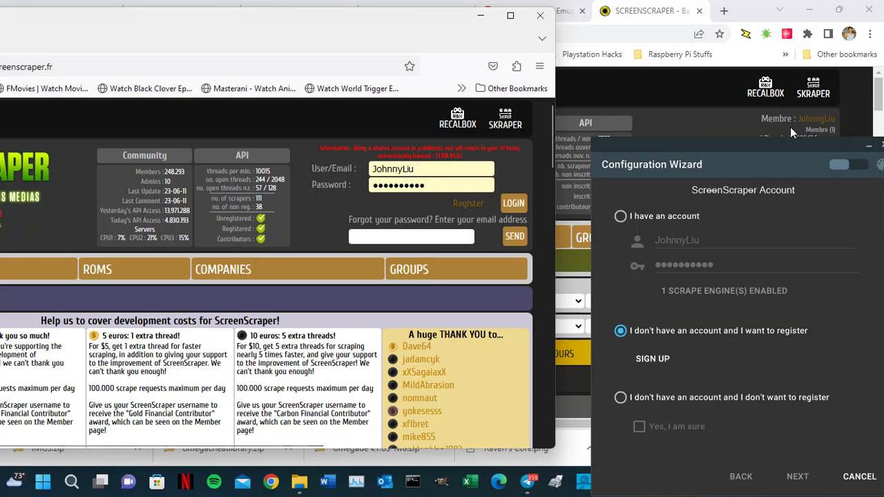
{"action": "left_click", "coordinate": [541, 16]}
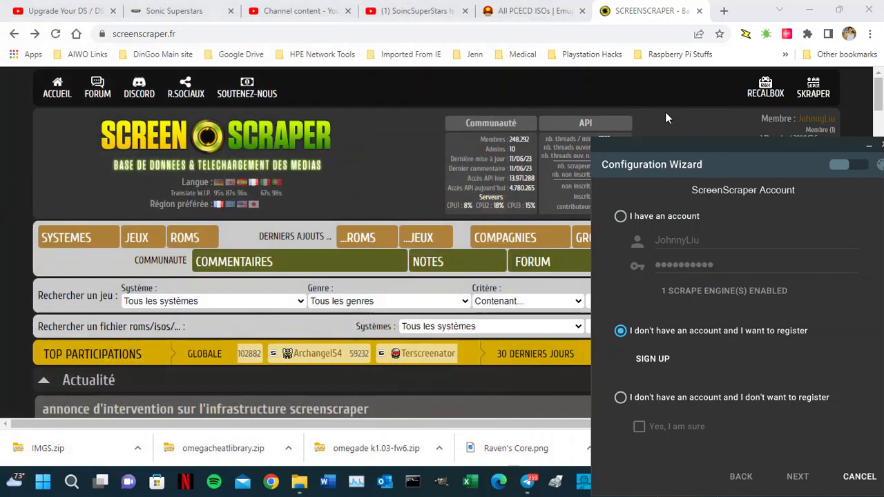
{"action": "left_click_drag", "start_coordinate": [708, 147], "coordinate": [422, 113]}
{"action": "left_click", "coordinate": [335, 183]}
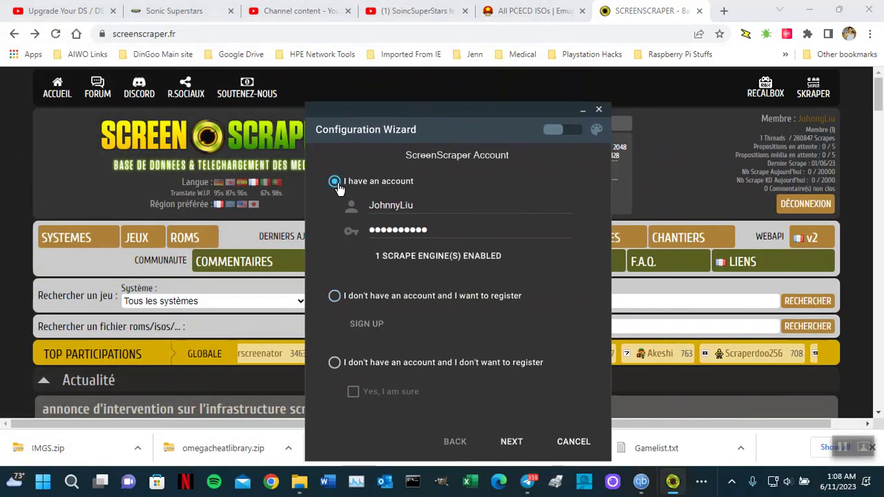
{"action": "left_click", "coordinate": [509, 446]}
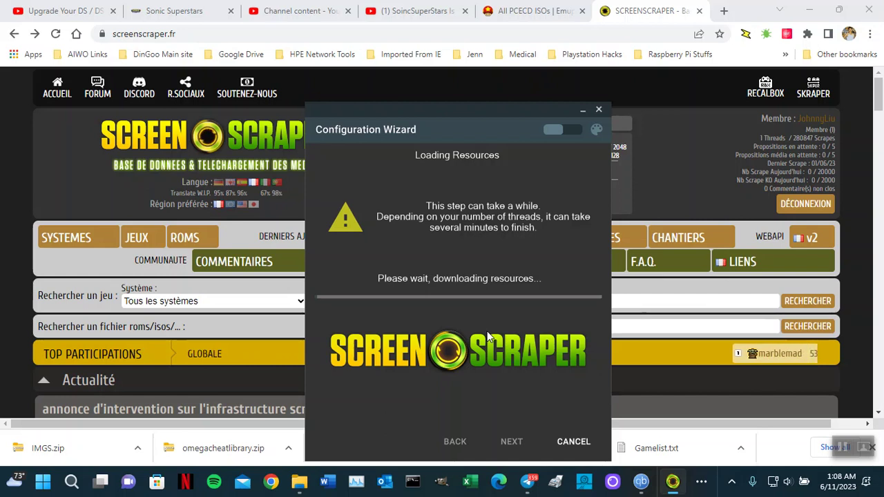
Minimize Chrome, move the wizard up and open the roms folder nested inside Batocera12TB's roms folder
{"action": "left_click", "coordinate": [811, 12]}
{"action": "left_click_drag", "start_coordinate": [466, 111], "coordinate": [490, 33]}
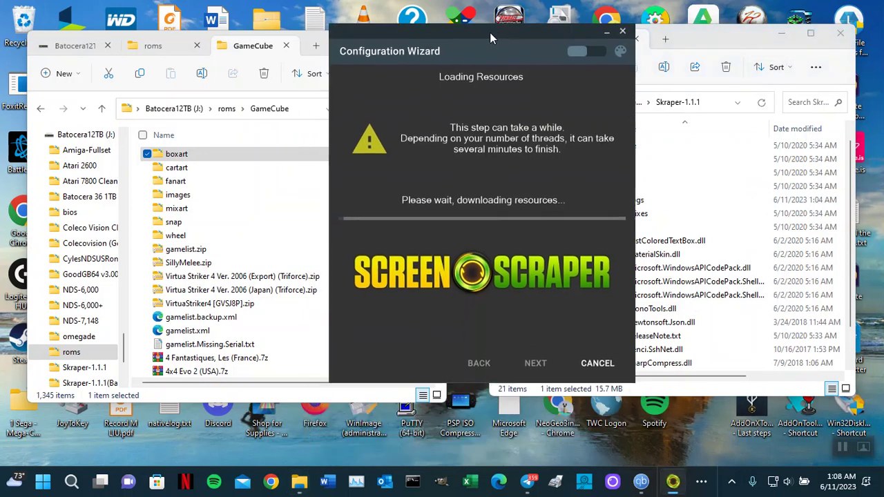
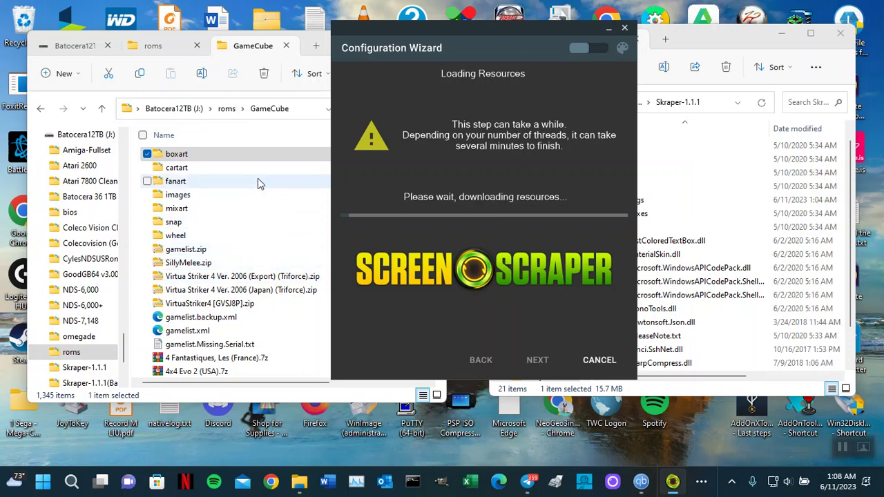
{"action": "left_click", "coordinate": [228, 111]}
{"action": "left_click", "coordinate": [228, 111]}
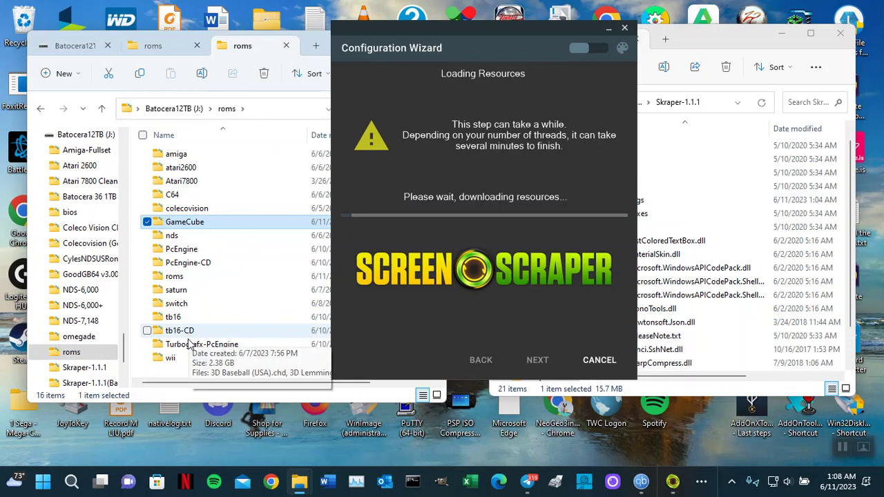
{"action": "double_click", "coordinate": [187, 276]}
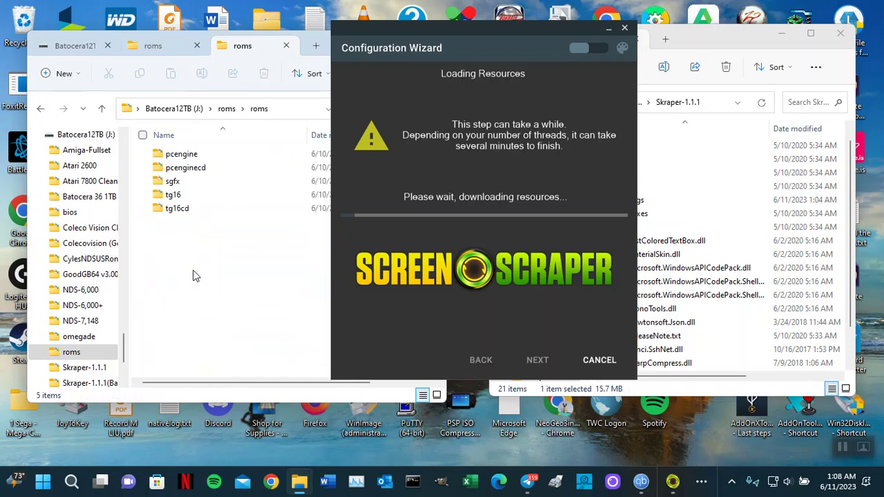
Look through the Japanese game files in the pcengine and pcenginecd folders, then return to the main roms folder
{"action": "double_click", "coordinate": [192, 156]}
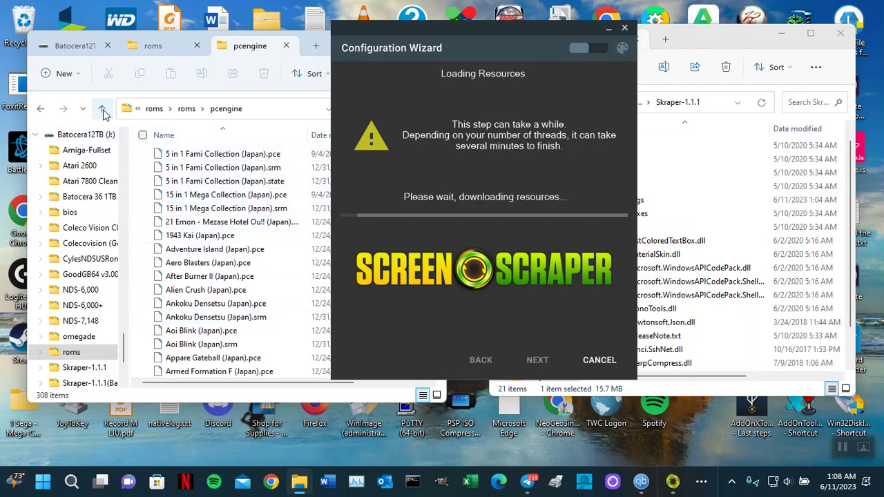
{"action": "scroll", "coordinate": [233, 153], "scroll_direction": "down", "scroll_amount": 20}
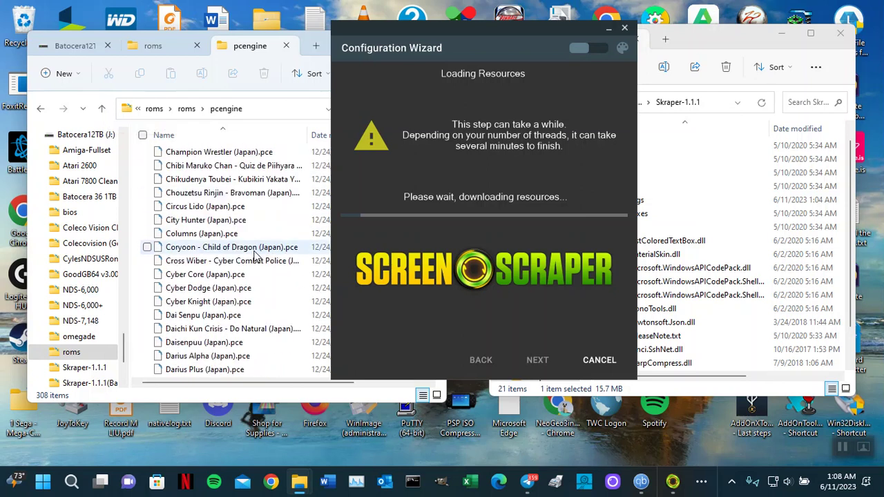
{"action": "scroll", "coordinate": [266, 280], "scroll_direction": "down", "scroll_amount": 20}
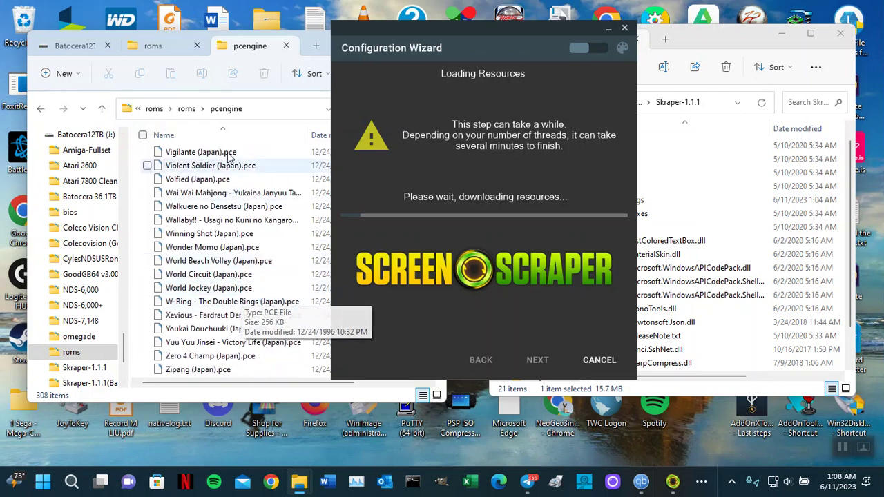
{"action": "left_click", "coordinate": [101, 108]}
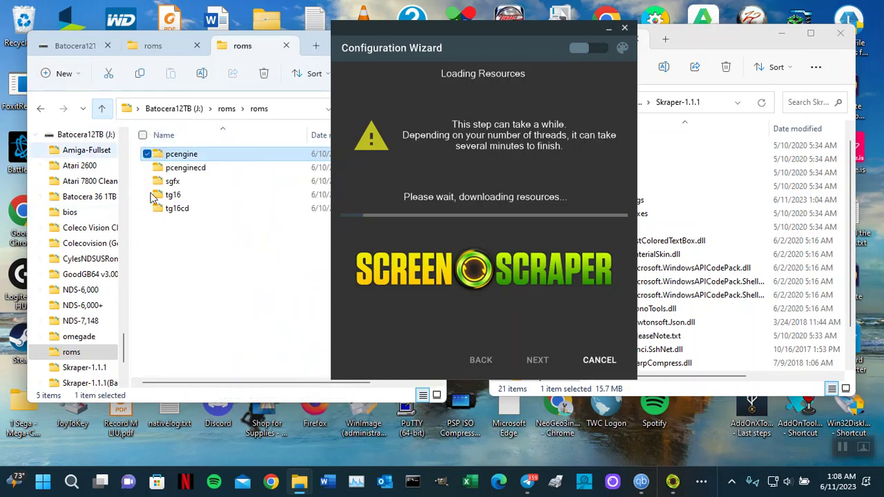
{"action": "double_click", "coordinate": [201, 171]}
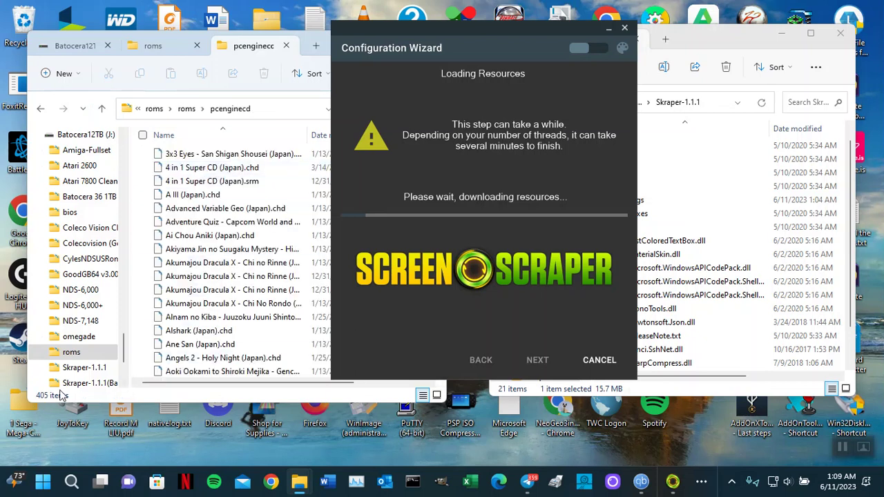
{"action": "double_click", "coordinate": [102, 109]}
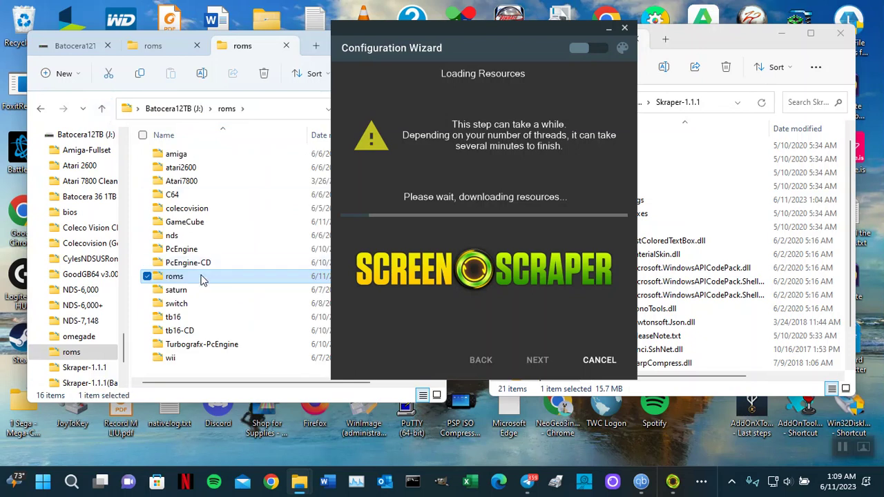
Reopen the nested roms folder and check the SuperGrafx game files in sgfx, including 1941 - Counter Attack and Aldynes
{"action": "double_click", "coordinate": [174, 276]}
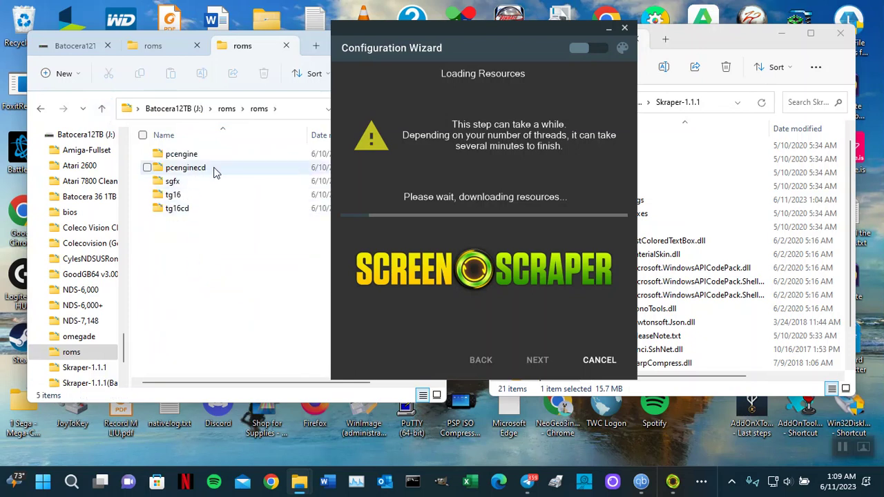
{"action": "double_click", "coordinate": [173, 183]}
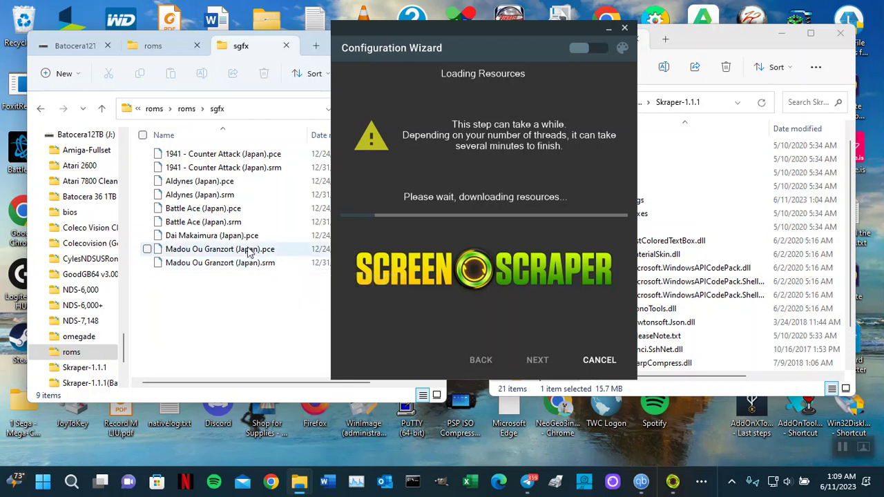
{"action": "left_click", "coordinate": [240, 237]}
{"action": "left_click", "coordinate": [233, 208]}
{"action": "left_click", "coordinate": [221, 182]}
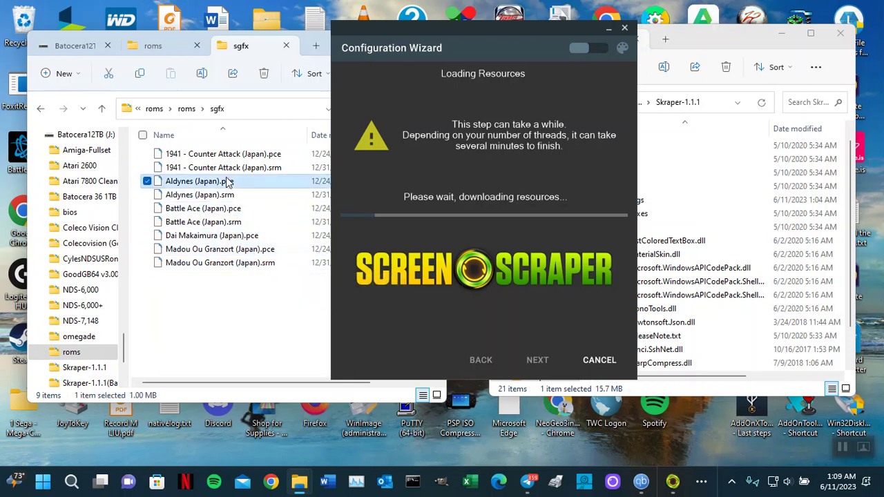
{"action": "left_click", "coordinate": [170, 154]}
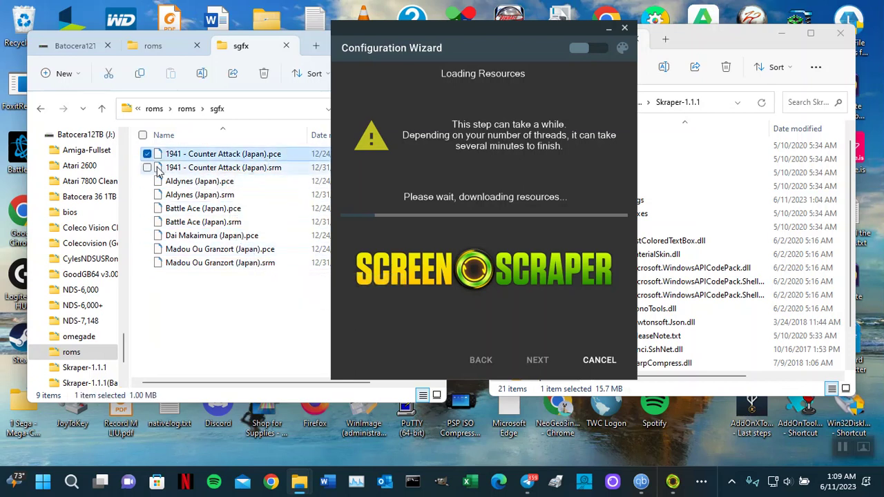
Look through the USA game files in the tg16 folder and return to the nested roms folder
{"action": "left_click", "coordinate": [102, 109]}
{"action": "double_click", "coordinate": [178, 196]}
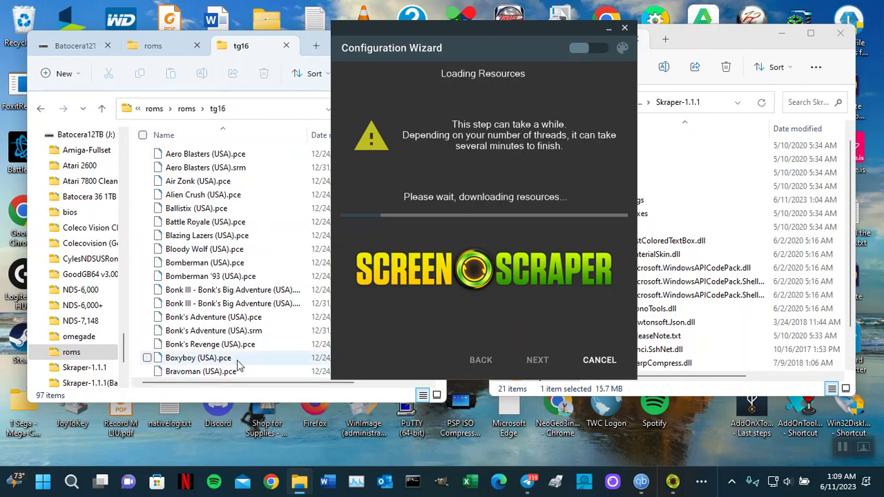
{"action": "scroll", "coordinate": [238, 363], "scroll_direction": "down", "scroll_amount": 20}
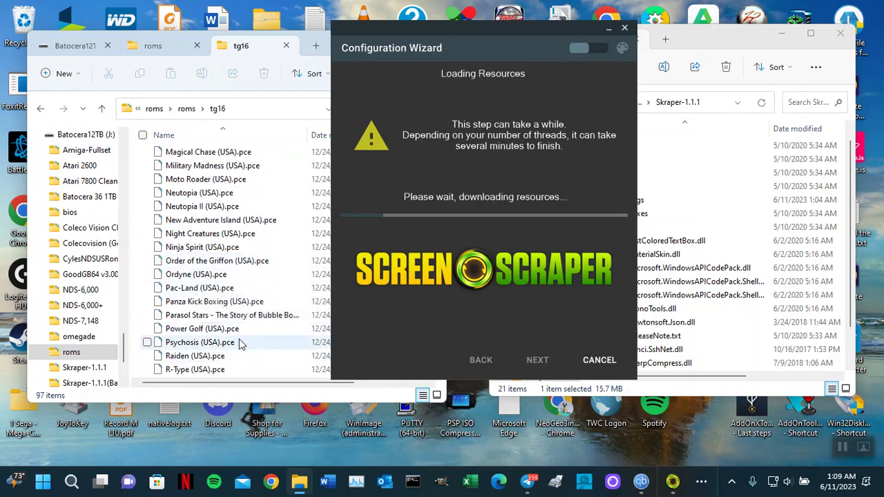
{"action": "scroll", "coordinate": [238, 349], "scroll_direction": "down", "scroll_amount": 5}
{"action": "left_click", "coordinate": [101, 109]}
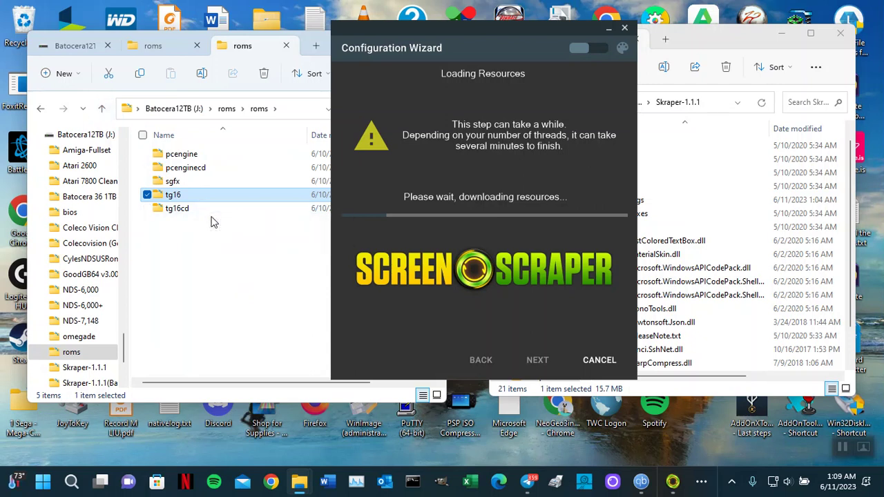
Examine the USA CD games in the tg16cd folder and recheck the sgfx folder's contents
{"action": "left_click", "coordinate": [209, 209]}
{"action": "left_click", "coordinate": [209, 210]}
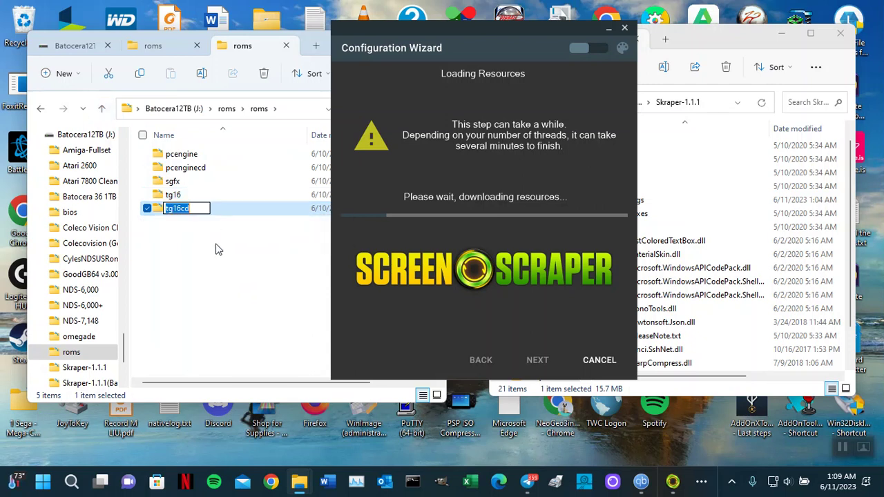
{"action": "left_click", "coordinate": [229, 205]}
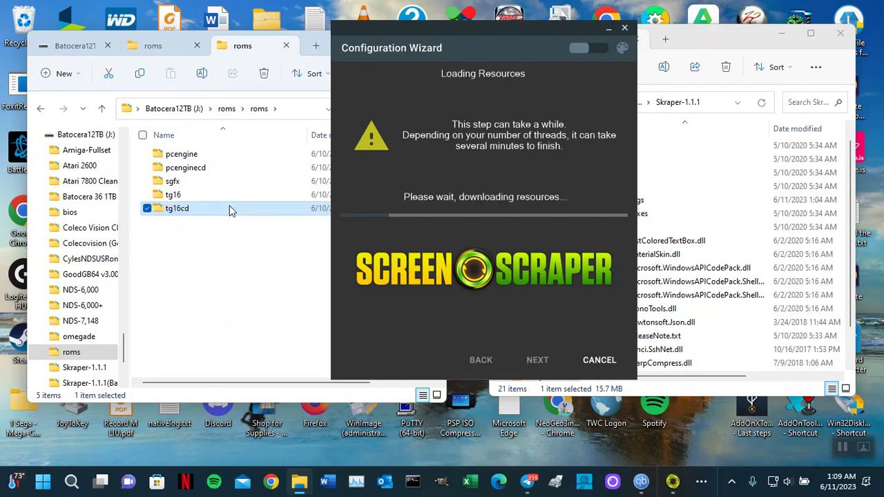
{"action": "double_click", "coordinate": [229, 205]}
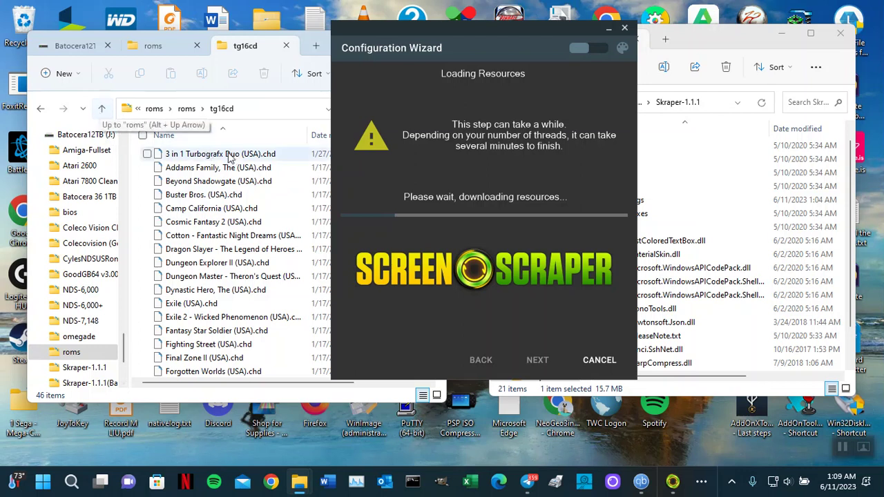
{"action": "left_click", "coordinate": [102, 110]}
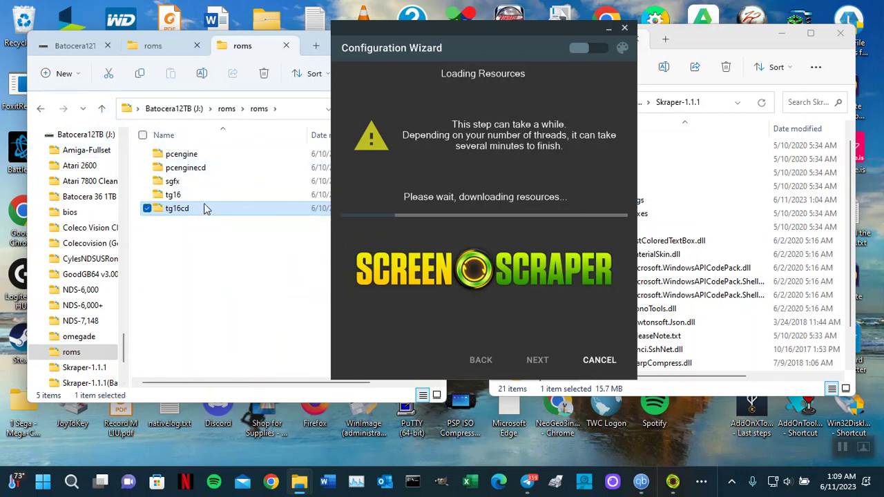
{"action": "double_click", "coordinate": [205, 184]}
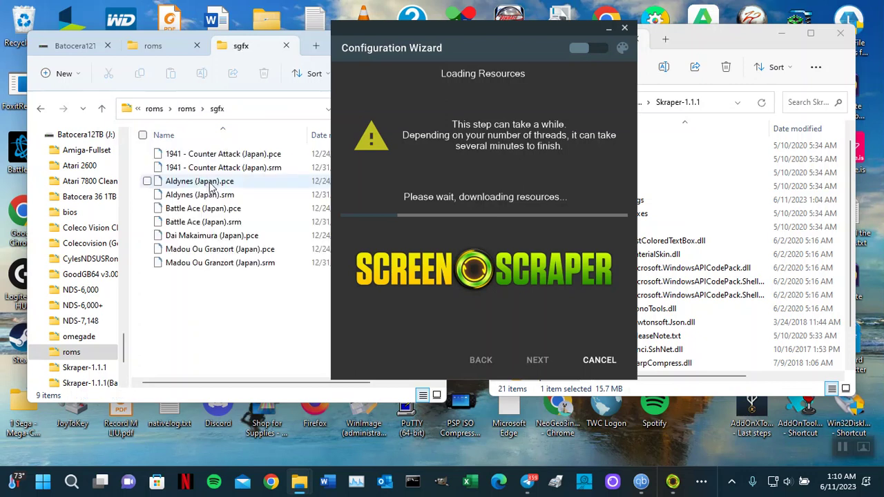
{"action": "left_click", "coordinate": [102, 108]}
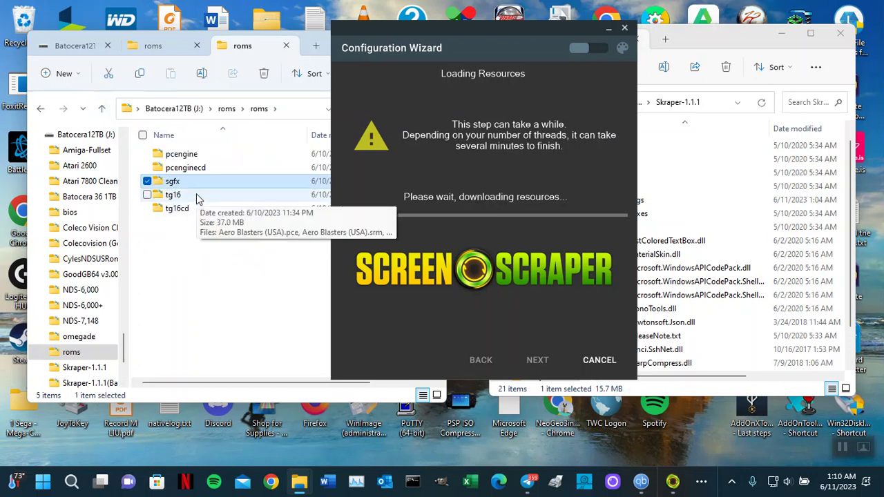
Open pcenginecd in a widened Explorer window beside the wizard, sort its files by type in descending order and select gamelist.xml
{"action": "double_click", "coordinate": [215, 167]}
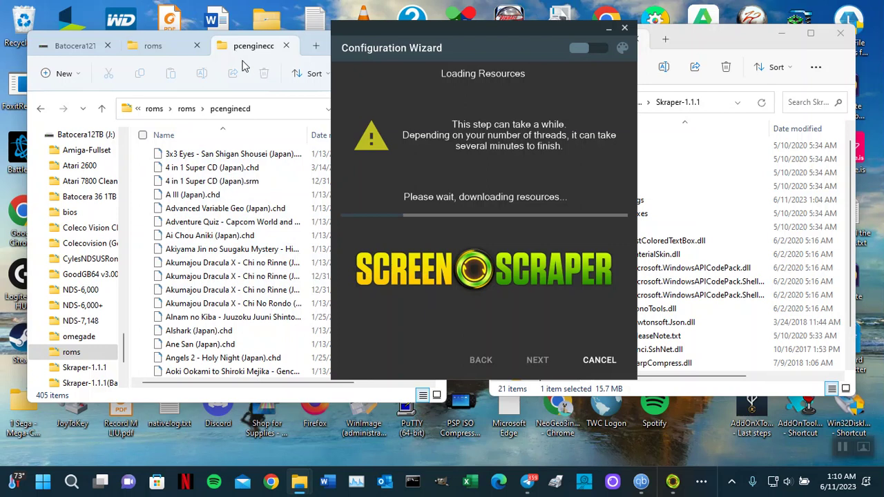
{"action": "left_click_drag", "start_coordinate": [486, 32], "coordinate": [652, 27]}
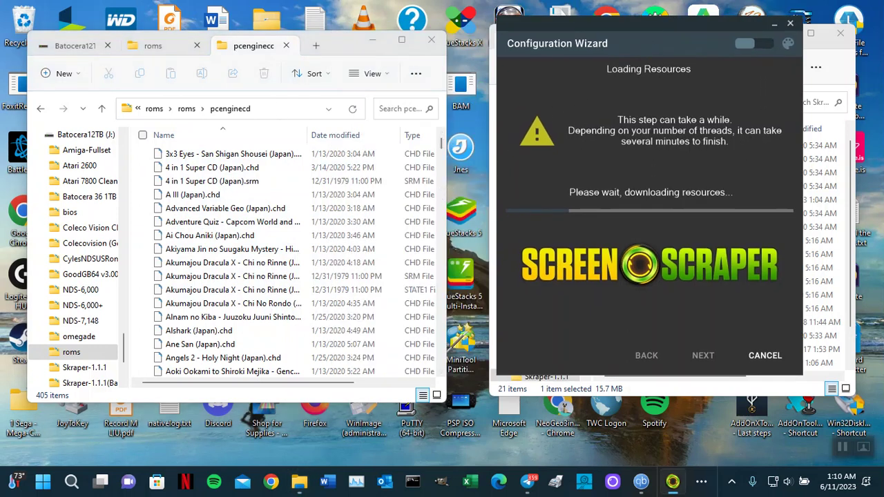
{"action": "left_click_drag", "start_coordinate": [450, 187], "coordinate": [561, 191]}
{"action": "left_click", "coordinate": [414, 137]}
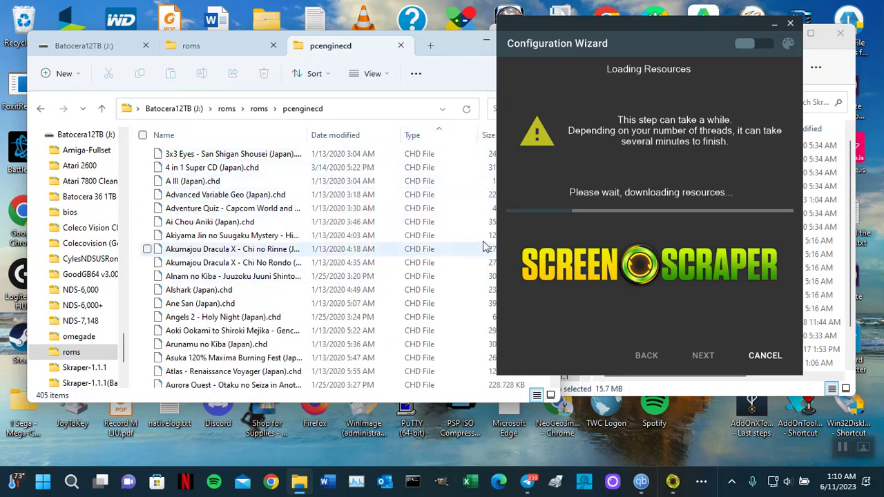
{"action": "left_click", "coordinate": [418, 135]}
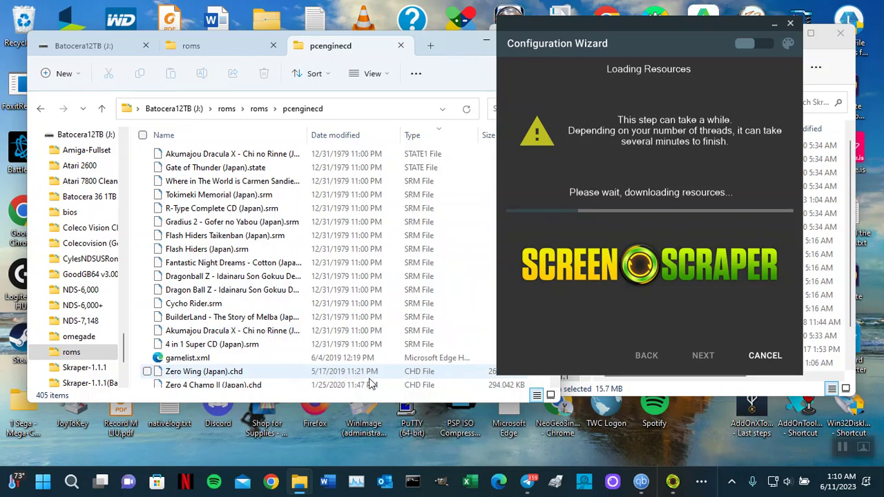
{"action": "left_click", "coordinate": [193, 362]}
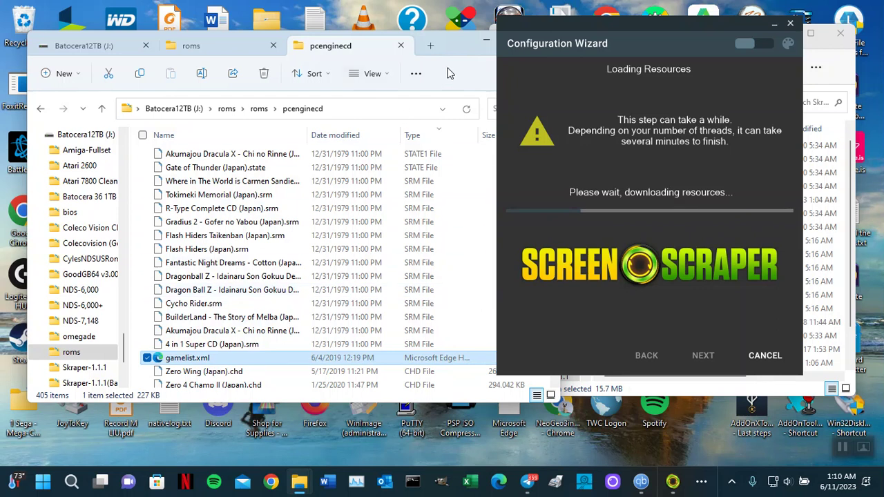
{"action": "left_click_drag", "start_coordinate": [456, 41], "coordinate": [387, 33]}
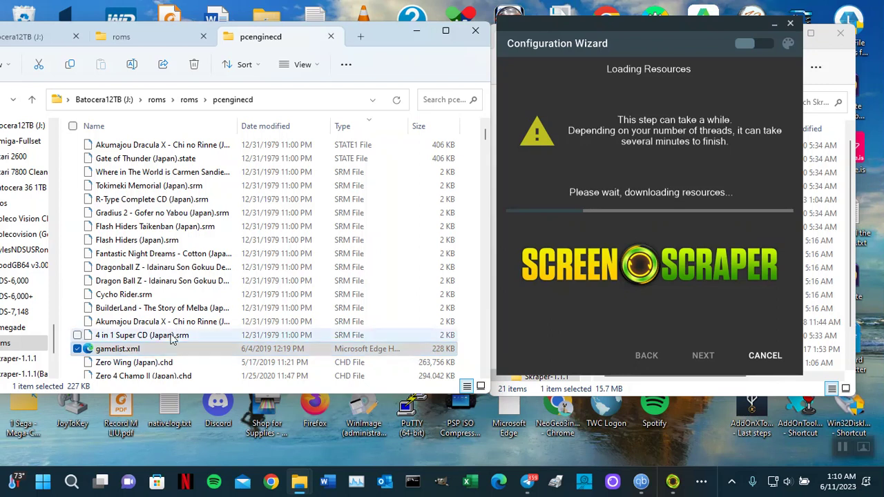
Return to the nested roms folder and look through the game files in pcengine
{"action": "left_click", "coordinate": [31, 100]}
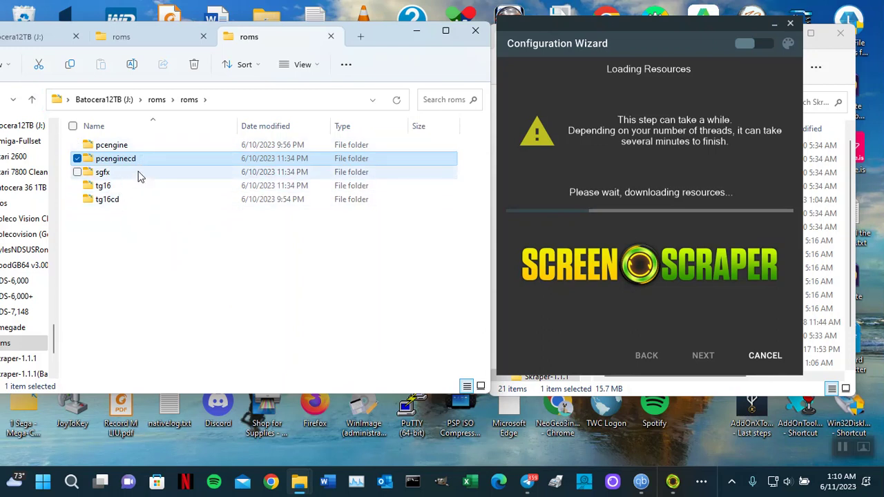
{"action": "double_click", "coordinate": [135, 146]}
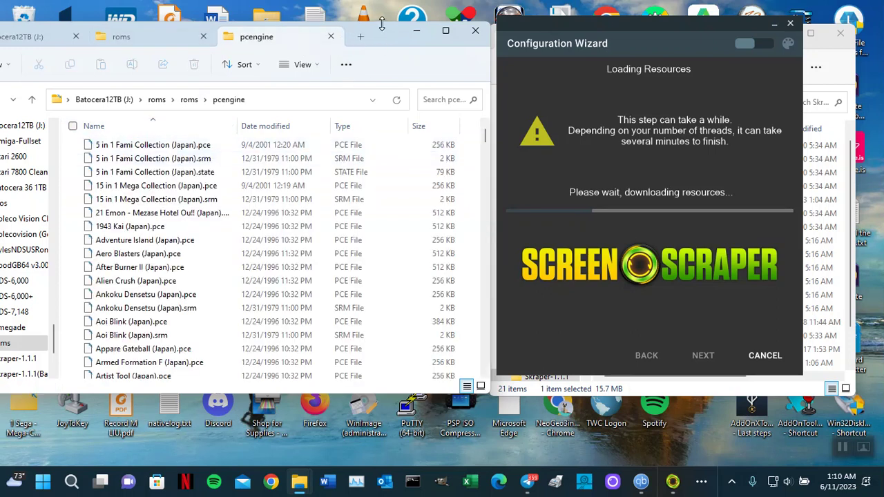
{"action": "left_click_drag", "start_coordinate": [395, 27], "coordinate": [467, 24]}
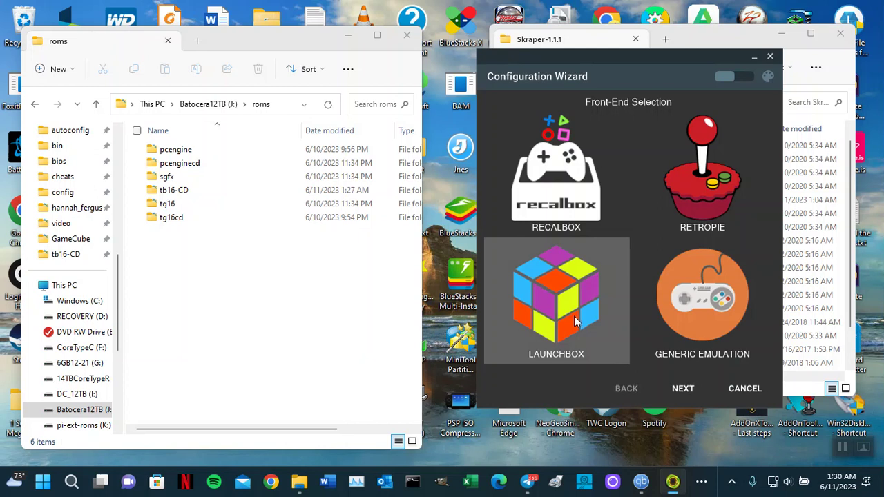
Preview the setup pages for the LaunchBox, RetroPie and Generic Emulation front-ends, returning to the front-end selection after each
{"action": "left_click", "coordinate": [681, 389]}
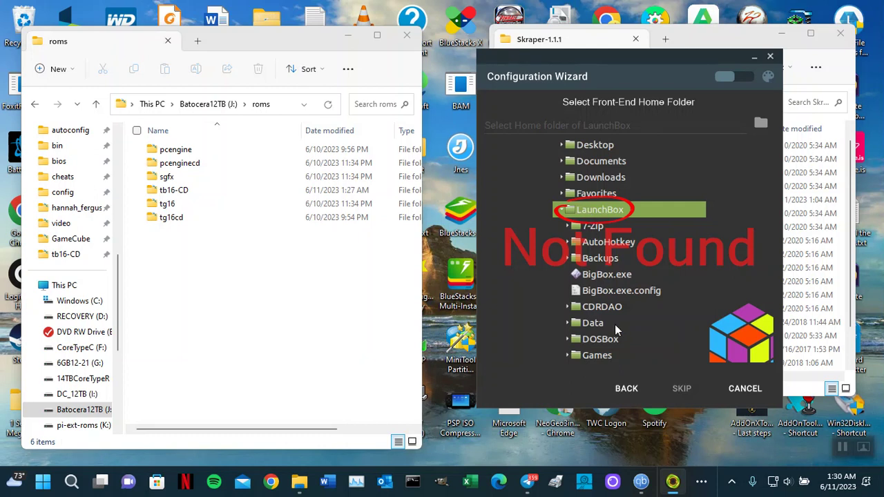
{"action": "left_click", "coordinate": [619, 389]}
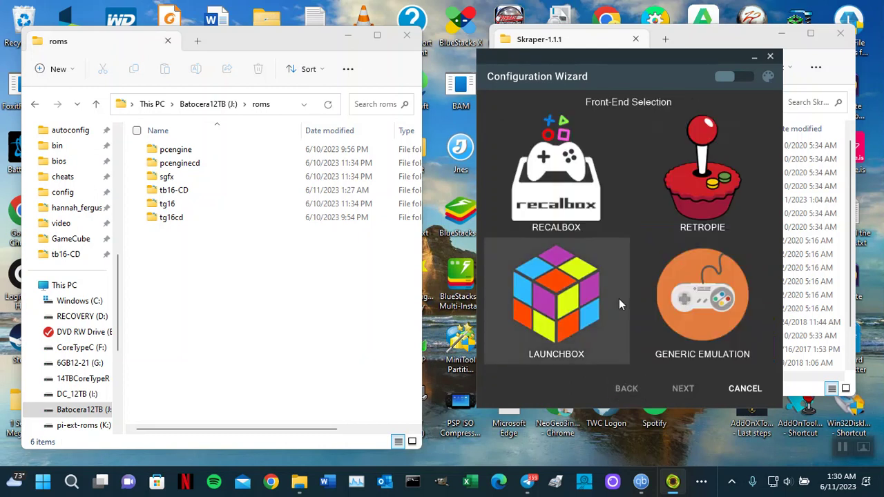
{"action": "left_click", "coordinate": [720, 207]}
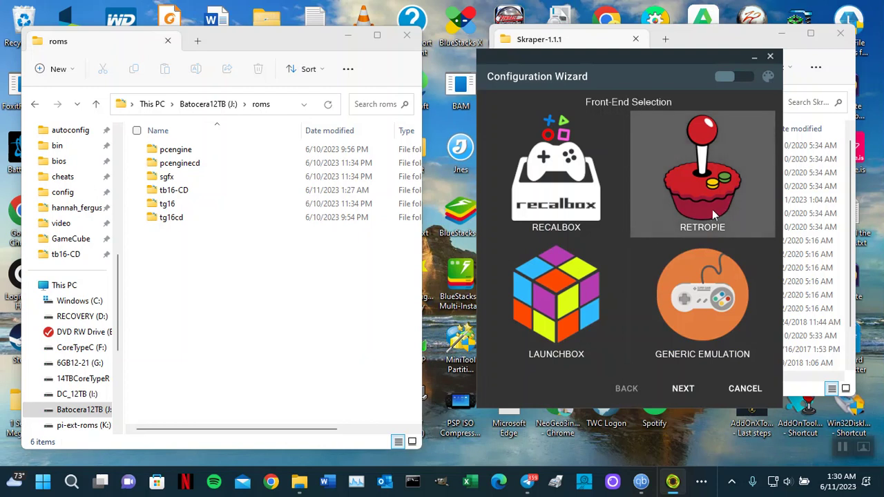
{"action": "left_click", "coordinate": [684, 388]}
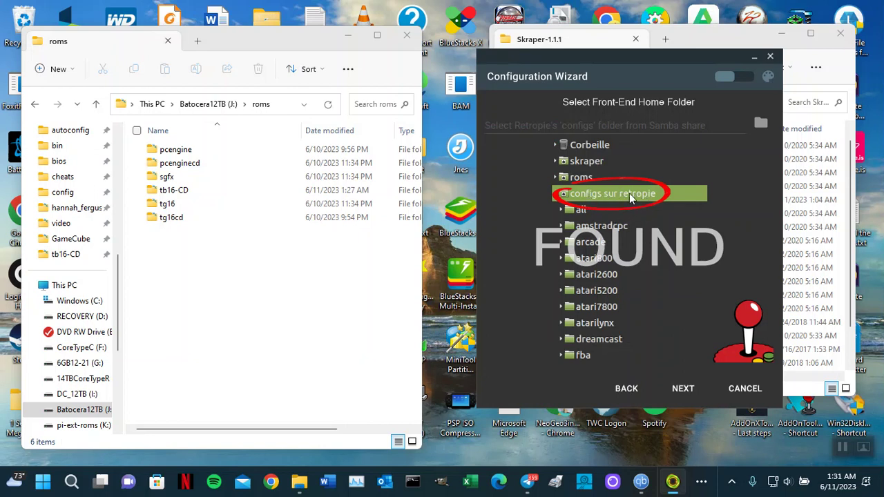
{"action": "left_click", "coordinate": [627, 389]}
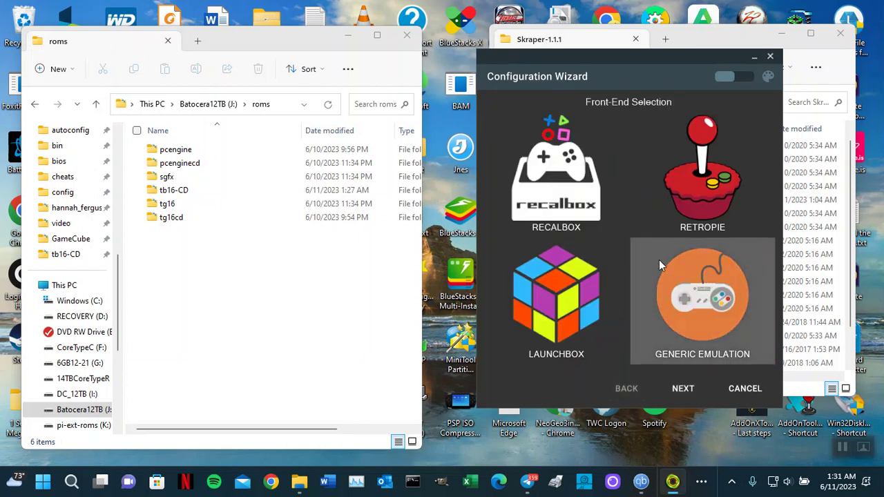
{"action": "left_click", "coordinate": [682, 389]}
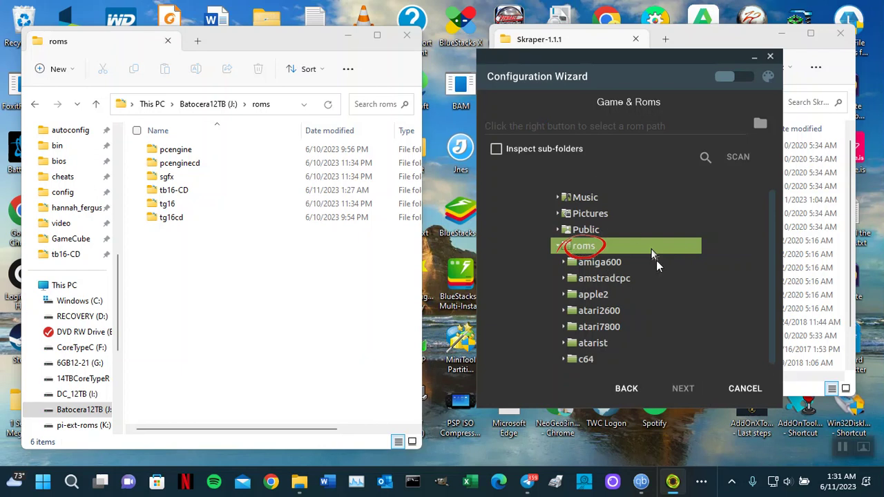
{"action": "left_click", "coordinate": [626, 388]}
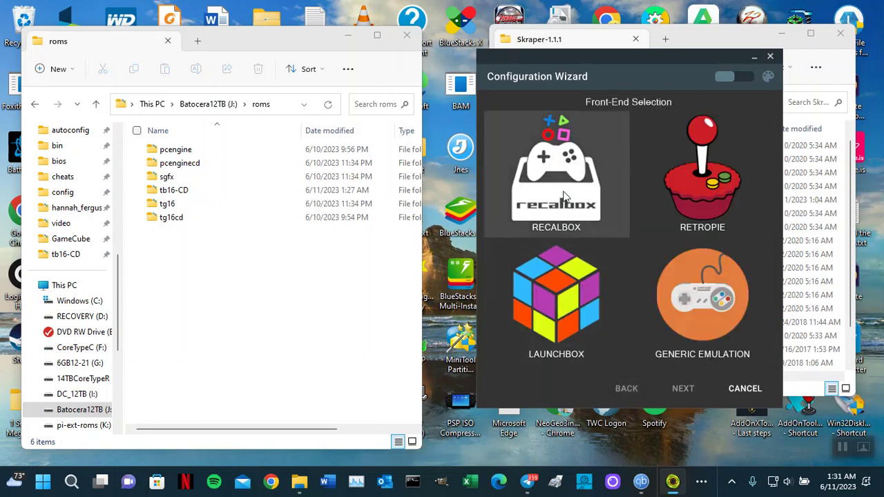
Choose Recalbox as the front-end and include non-Recalbox rom folders
{"action": "left_click", "coordinate": [565, 213]}
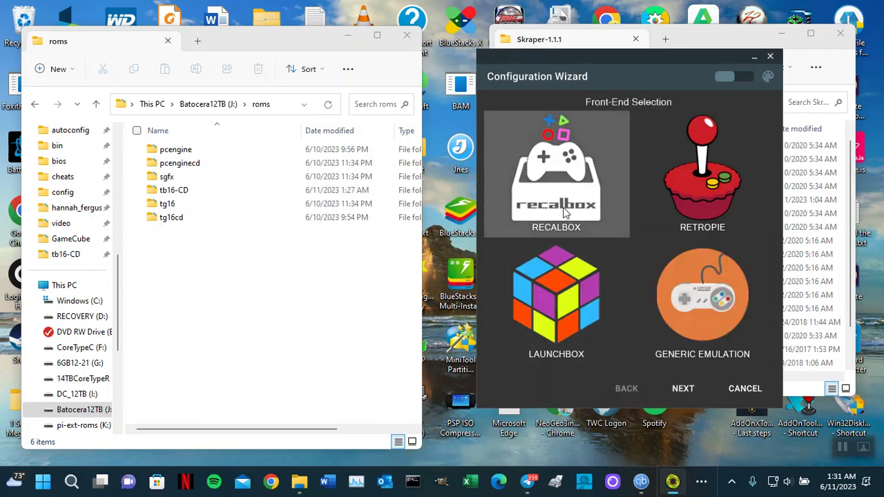
{"action": "left_click", "coordinate": [683, 388]}
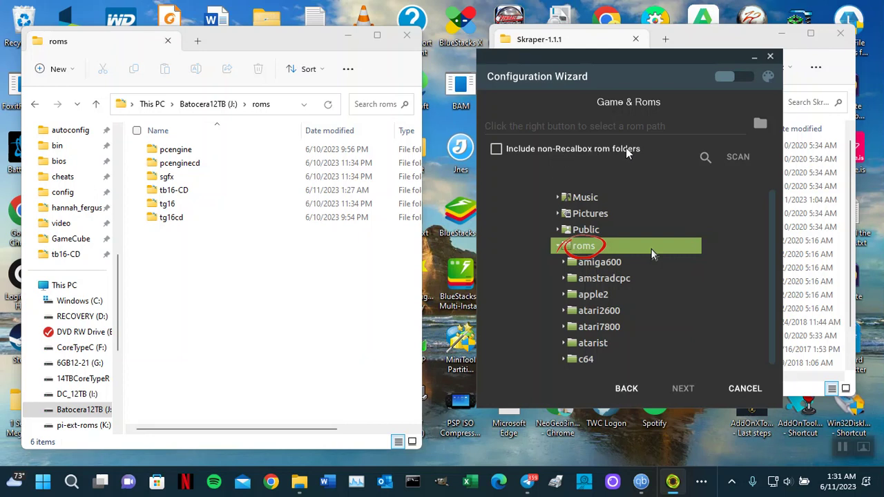
{"action": "left_click", "coordinate": [498, 153]}
Set the rom path to the roms folder on the Batocera12TB (J:) drive and scan it for systems
{"action": "left_click", "coordinate": [760, 123]}
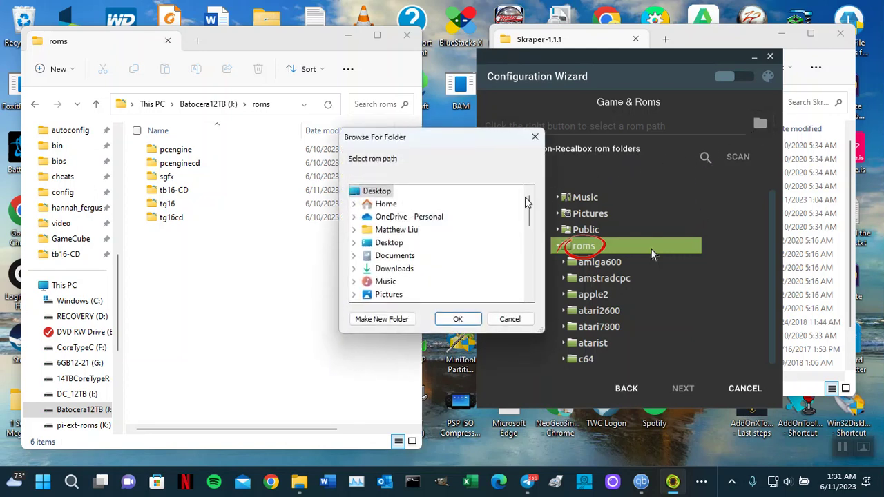
{"action": "scroll", "coordinate": [461, 268], "scroll_direction": "down", "scroll_amount": 5}
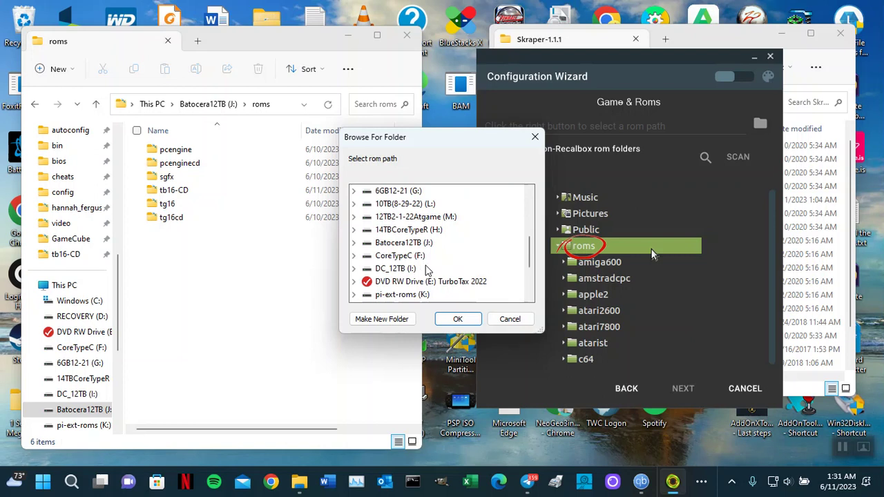
{"action": "double_click", "coordinate": [398, 245]}
{"action": "scroll", "coordinate": [397, 256], "scroll_direction": "down", "scroll_amount": 3}
{"action": "double_click", "coordinate": [396, 256]}
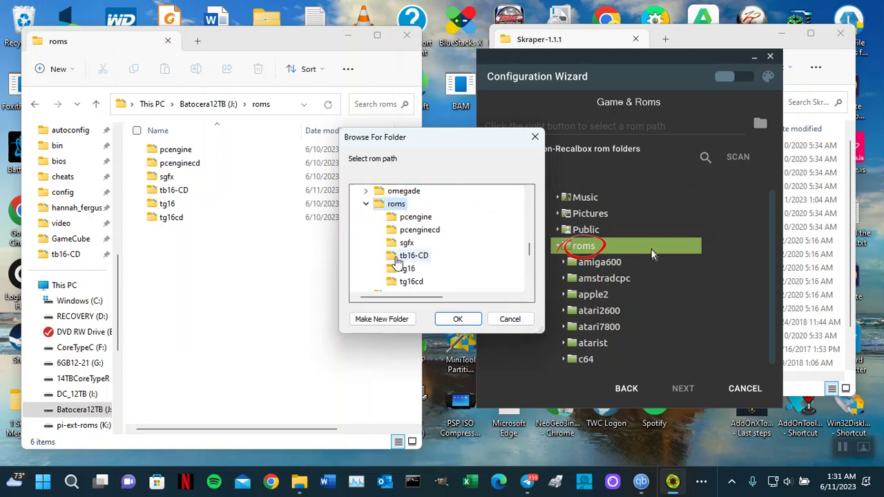
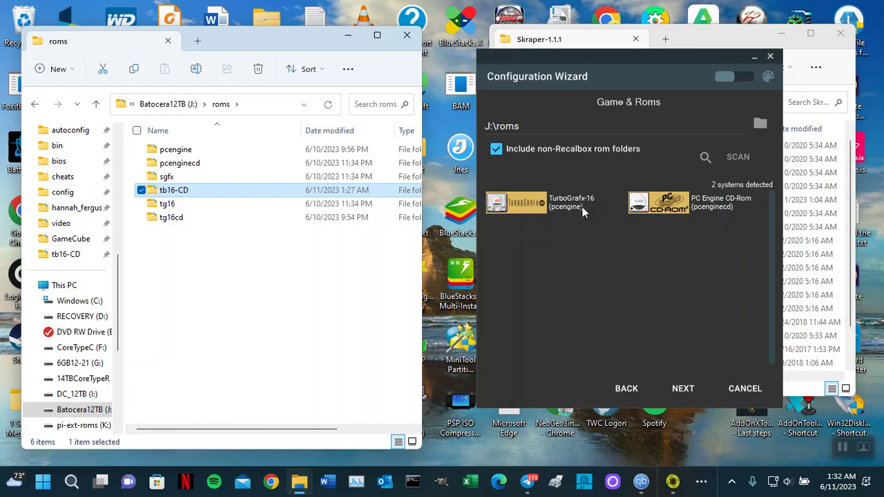
{"action": "left_click", "coordinate": [731, 158]}
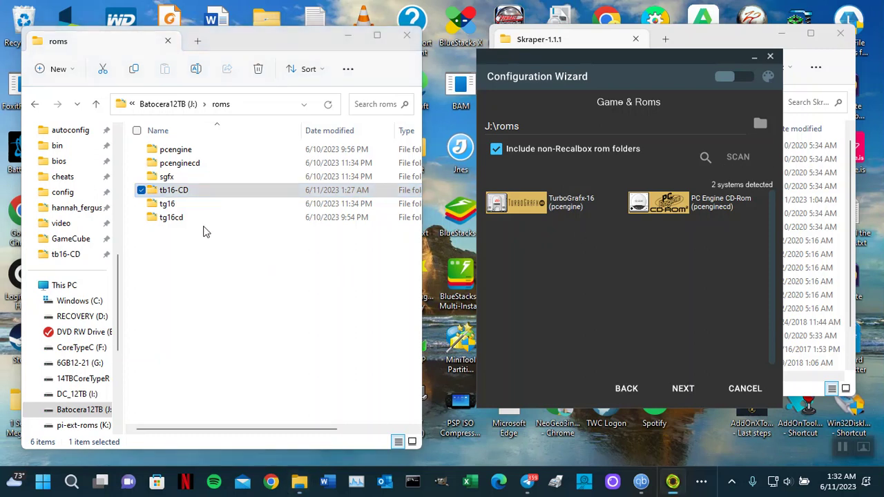
Compare the pcengine, tg16, pcenginecd and tg16cd folders in Explorer with the systems detected in the wizard
{"action": "left_click", "coordinate": [177, 149]}
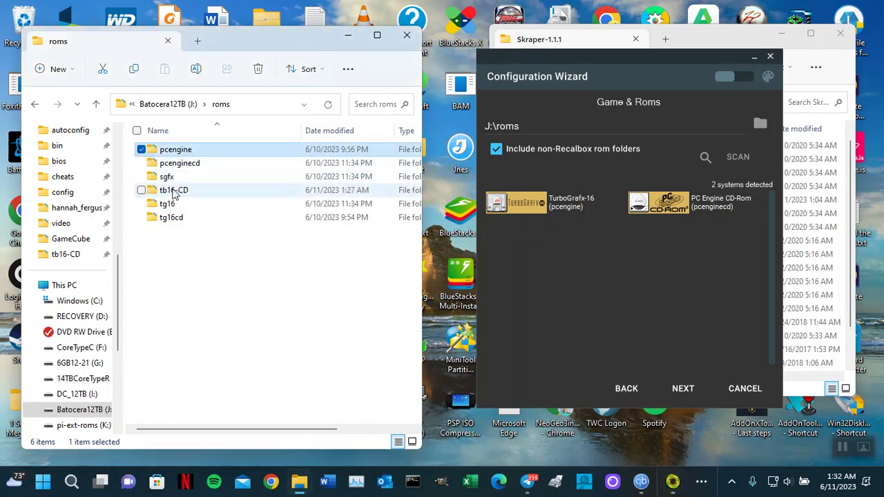
{"action": "left_click", "coordinate": [165, 206]}
{"action": "left_click", "coordinate": [189, 165]}
{"action": "left_click", "coordinate": [190, 218]}
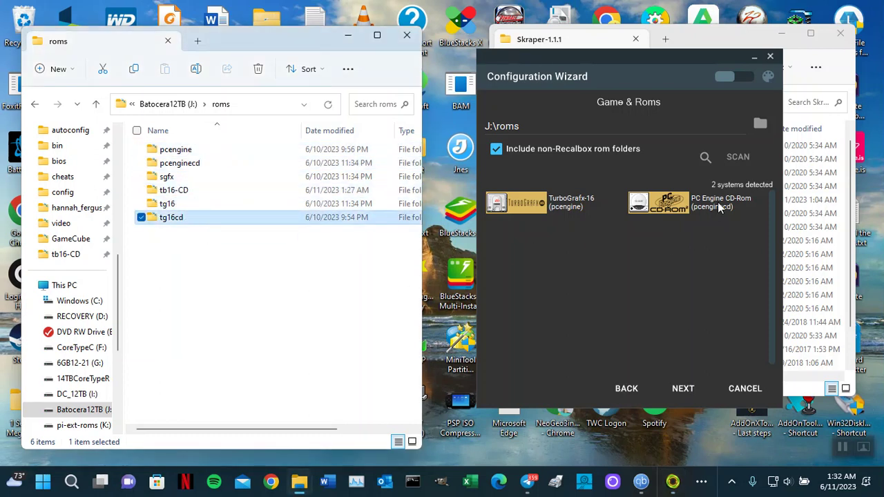
Rescan J:\roms, accept the default media for Recalbox and complete the configuration wizard
{"action": "left_click", "coordinate": [738, 156]}
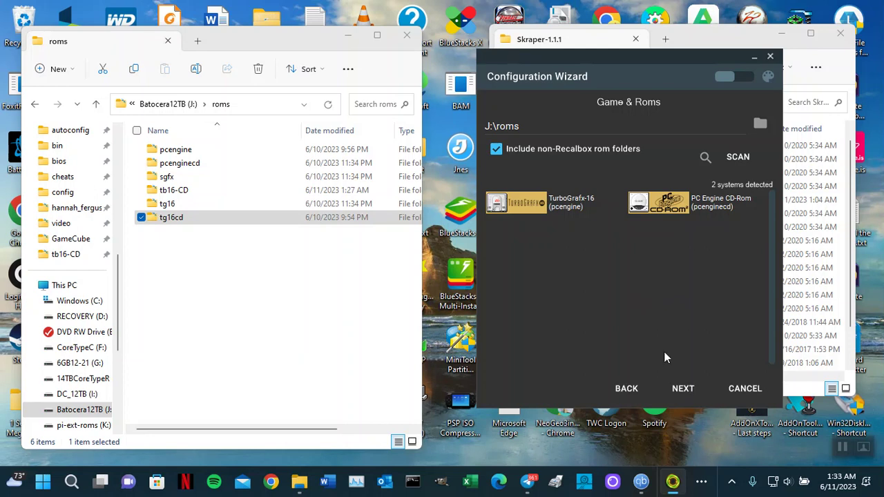
{"action": "left_click", "coordinate": [681, 393]}
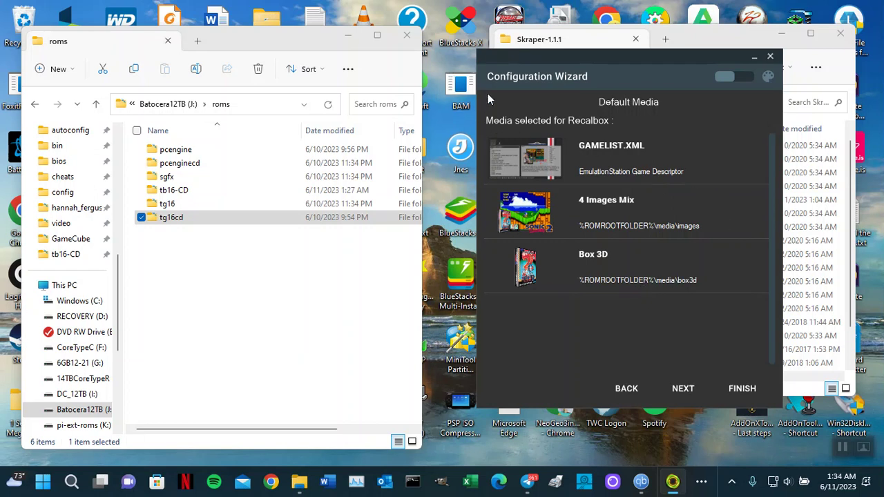
{"action": "left_click", "coordinate": [729, 76]}
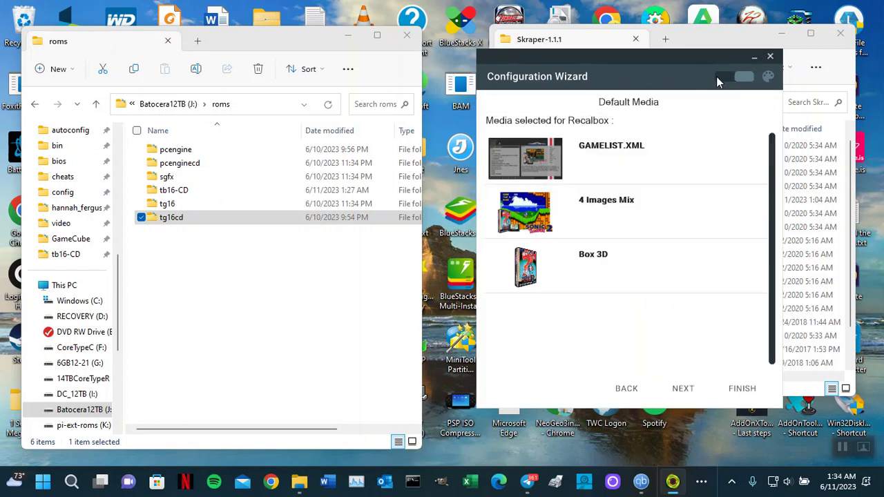
{"action": "left_click", "coordinate": [720, 82]}
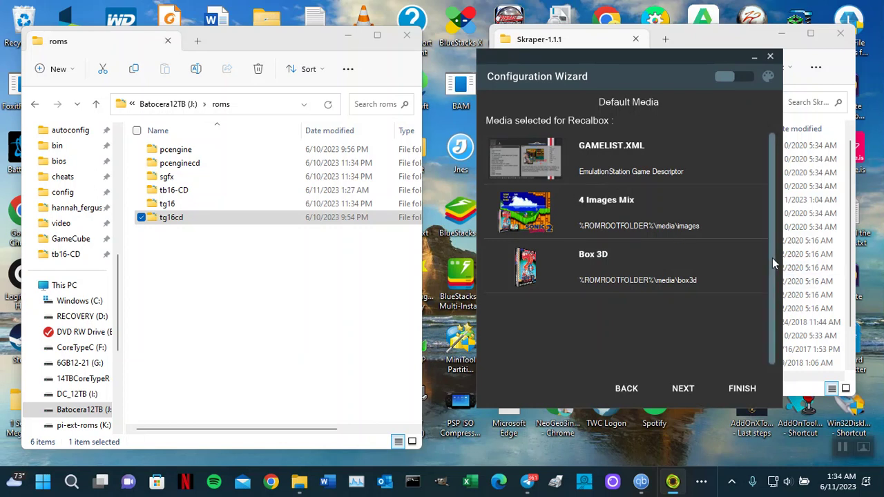
{"action": "left_click", "coordinate": [682, 389]}
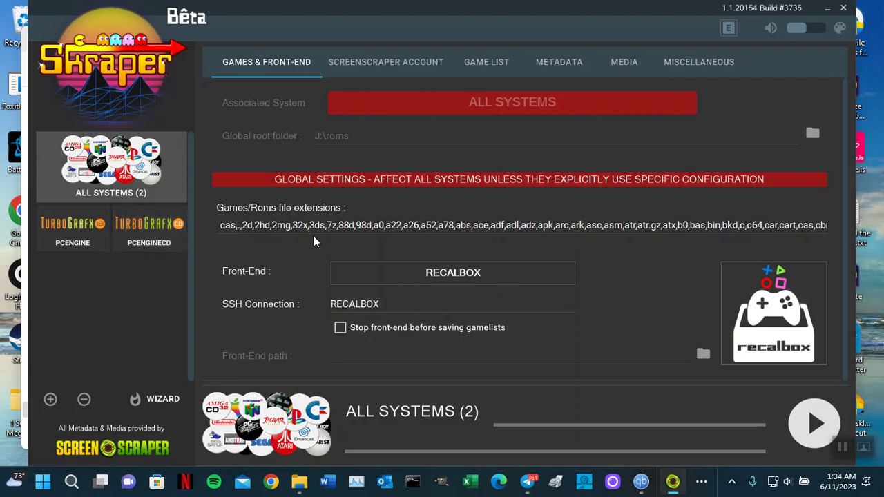
Review the global games/roms file extensions and the ScreenScraper account settings
{"action": "left_click_drag", "start_coordinate": [309, 226], "coordinate": [160, 218]}
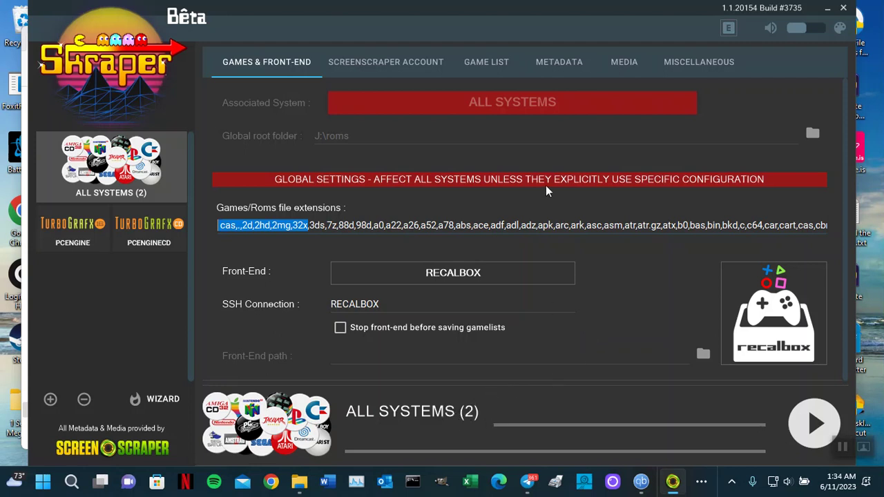
{"action": "left_click", "coordinate": [375, 62]}
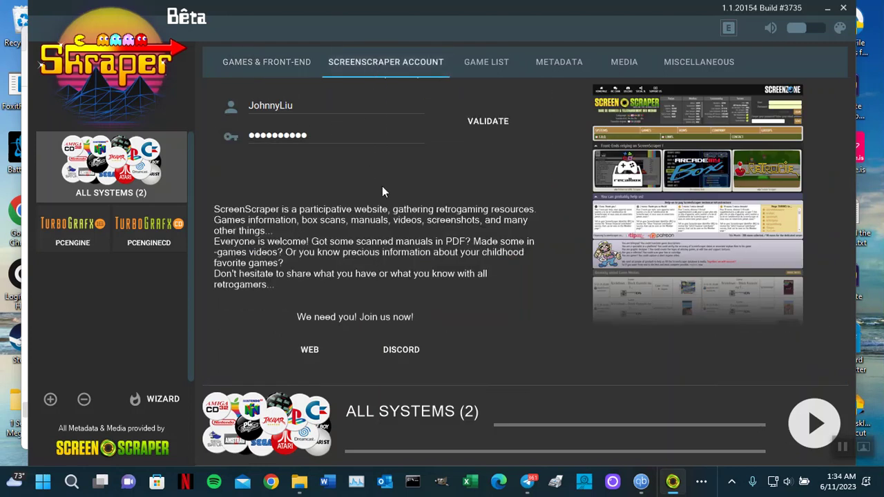
In the global game list settings, compress the gamelist and auto-favorite games with a rating of at least 90%
{"action": "left_click", "coordinate": [483, 58]}
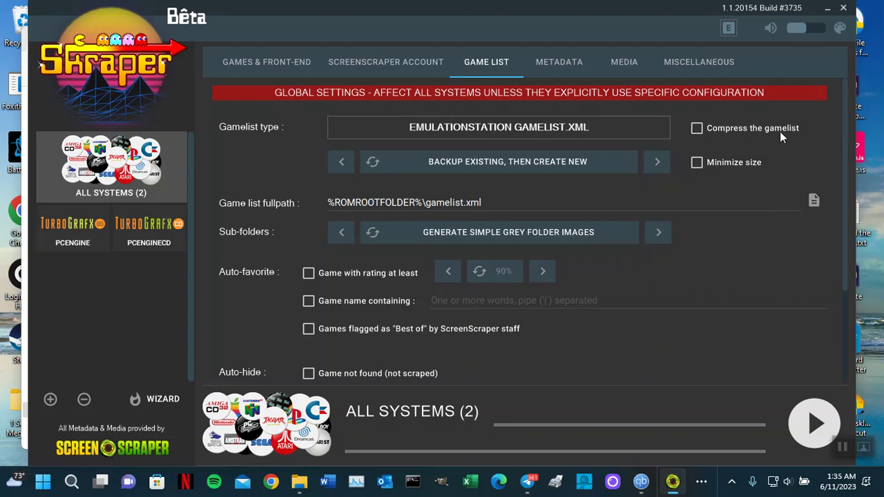
{"action": "left_click", "coordinate": [697, 130]}
{"action": "left_click", "coordinate": [309, 274]}
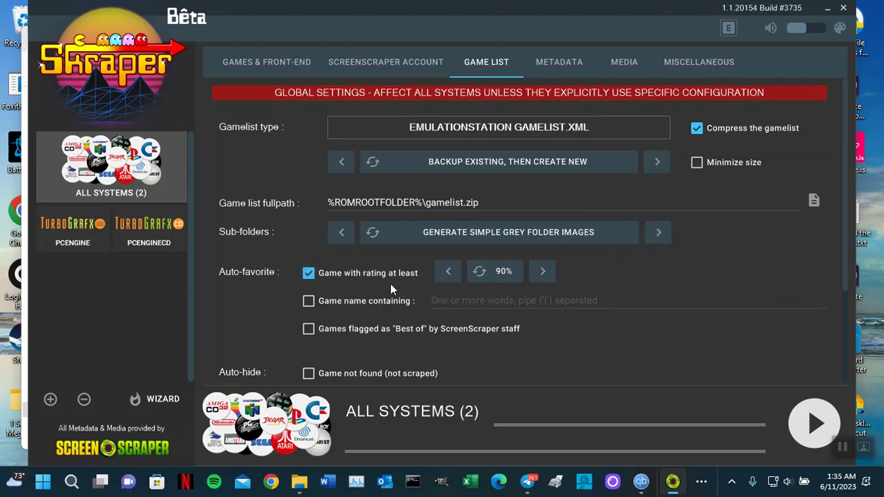
Auto-favorite games flagged as "Best of" by ScreenScraper staff and auto-hide games not found, leaving the name-containing filter off
{"action": "left_click", "coordinate": [309, 304]}
{"action": "left_click", "coordinate": [308, 301]}
{"action": "left_click", "coordinate": [310, 331]}
{"action": "left_click", "coordinate": [309, 374]}
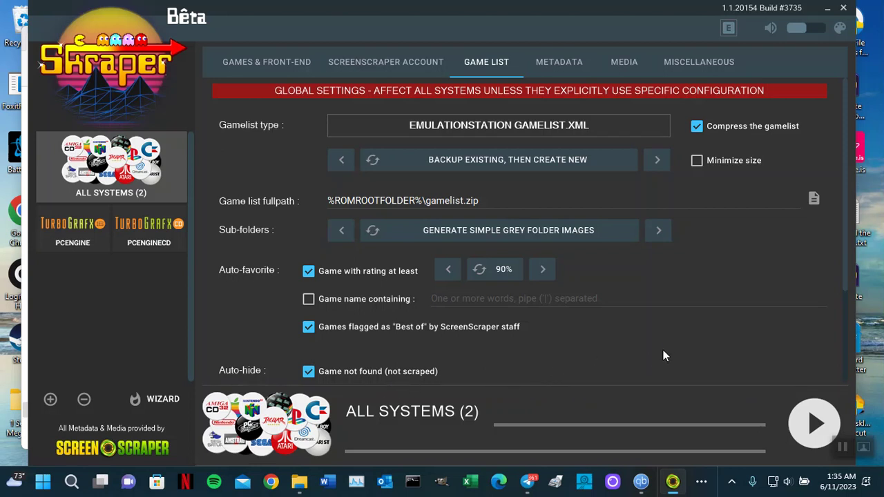
{"action": "scroll", "coordinate": [663, 352], "scroll_direction": "up", "scroll_amount": 1}
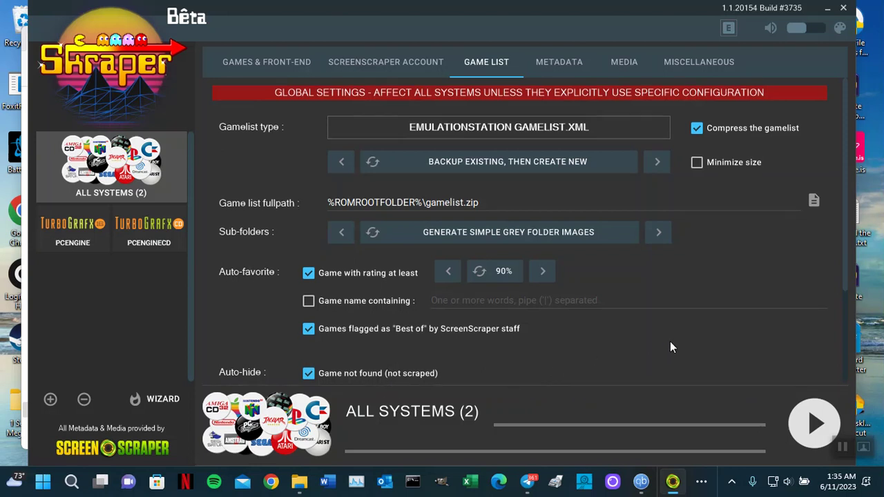
Examine the global metadata options, including moving articles, keeping undecorated filenames and keeping filename decorations
{"action": "left_click", "coordinate": [549, 65]}
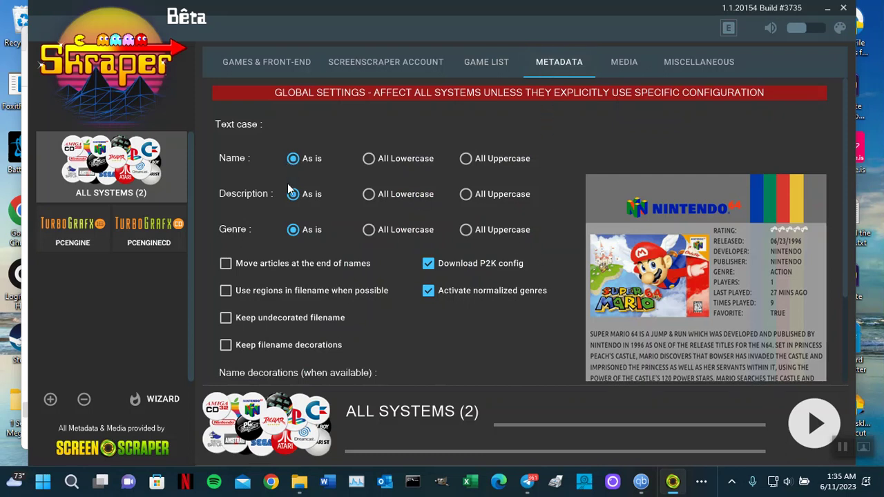
{"action": "mouse_move", "coordinate": [311, 267]}
{"action": "mouse_move", "coordinate": [306, 322]}
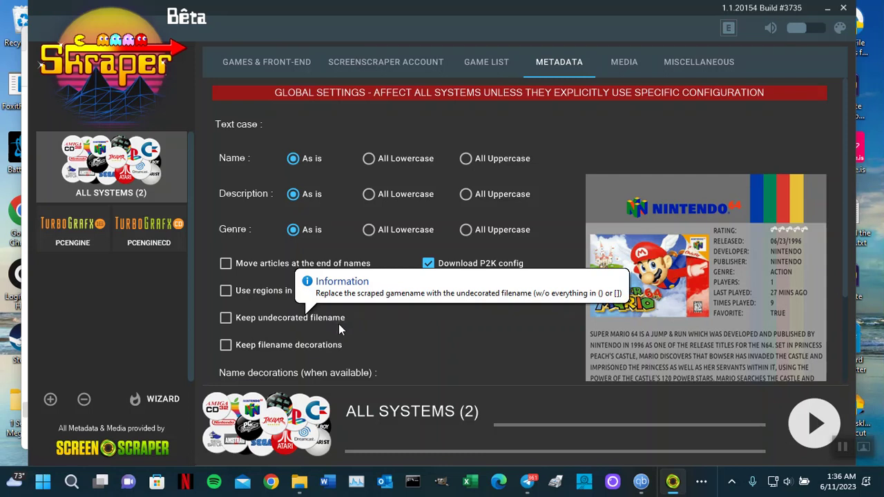
{"action": "mouse_move", "coordinate": [311, 349]}
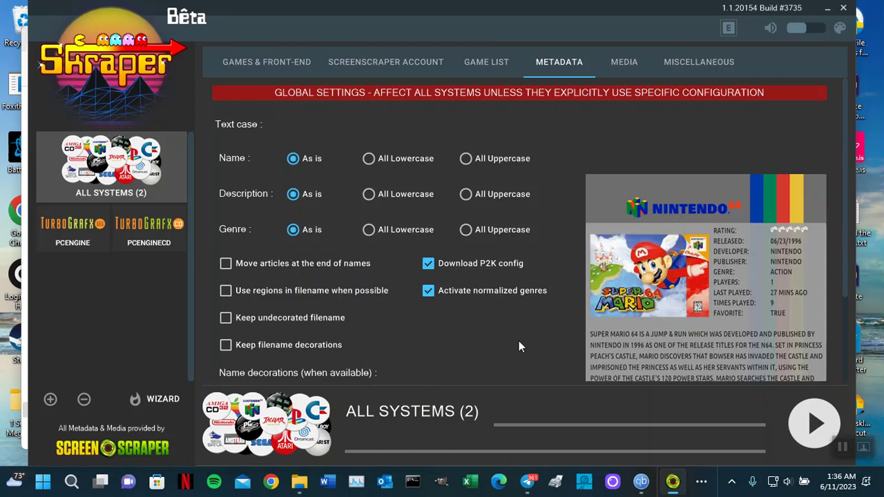
Open the global media settings and highlight the media\images part of the 4 Images Mix output folder
{"action": "left_click", "coordinate": [622, 60]}
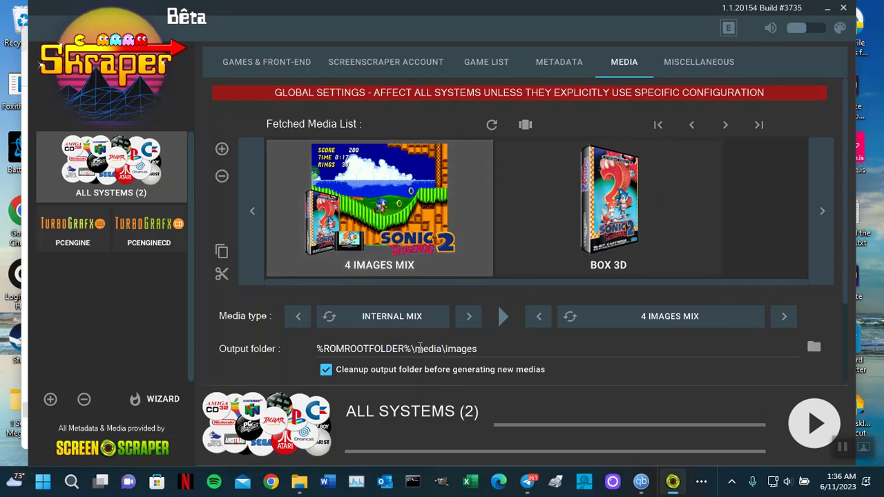
{"action": "left_click_drag", "start_coordinate": [415, 349], "coordinate": [517, 347]}
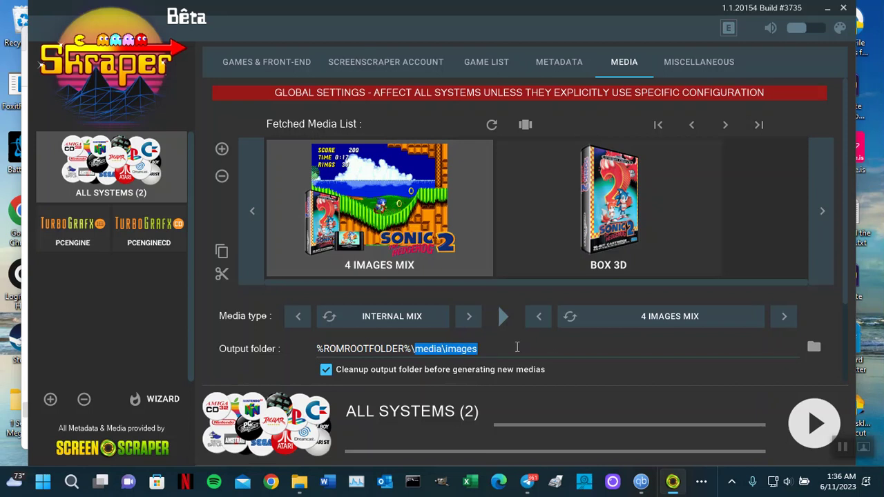
Set the output folder of 4 Images Mix to %ROMROOTFOLDER%\mixart and that of Box 3D to %ROMROOTFOLDER%\boxart
{"action": "type", "text": "mix"}
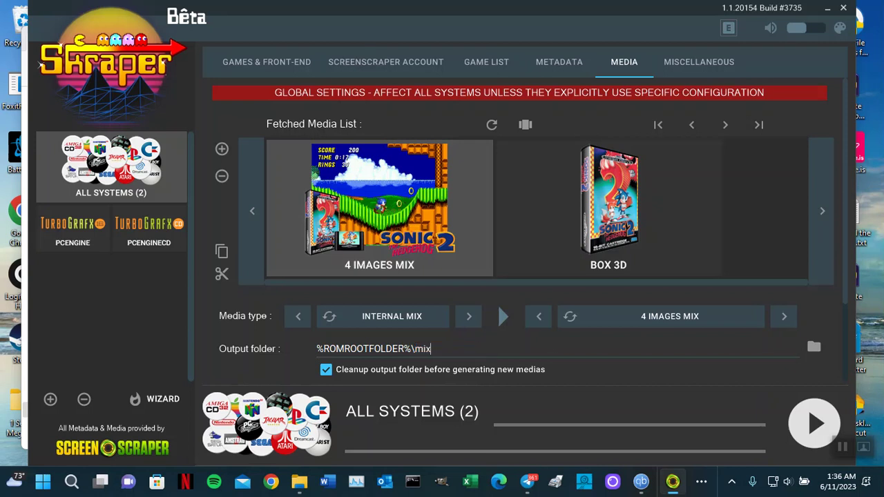
{"action": "type", "text": "art"}
{"action": "left_click", "coordinate": [532, 213]}
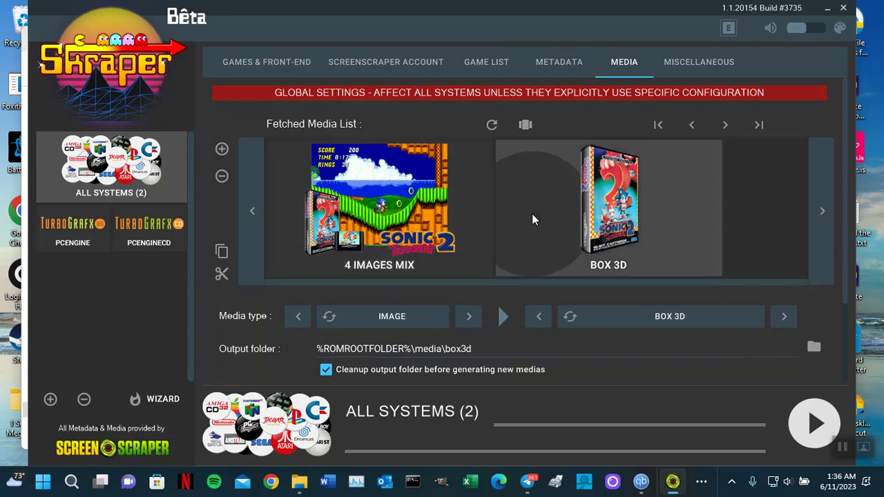
{"action": "left_click", "coordinate": [415, 349]}
{"action": "left_click", "coordinate": [516, 346], "text": "shift"}
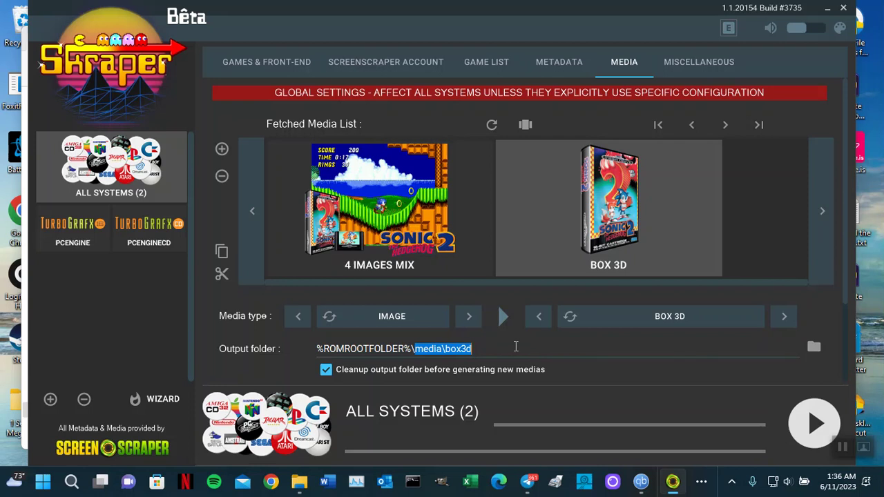
{"action": "type", "text": "boxart"}
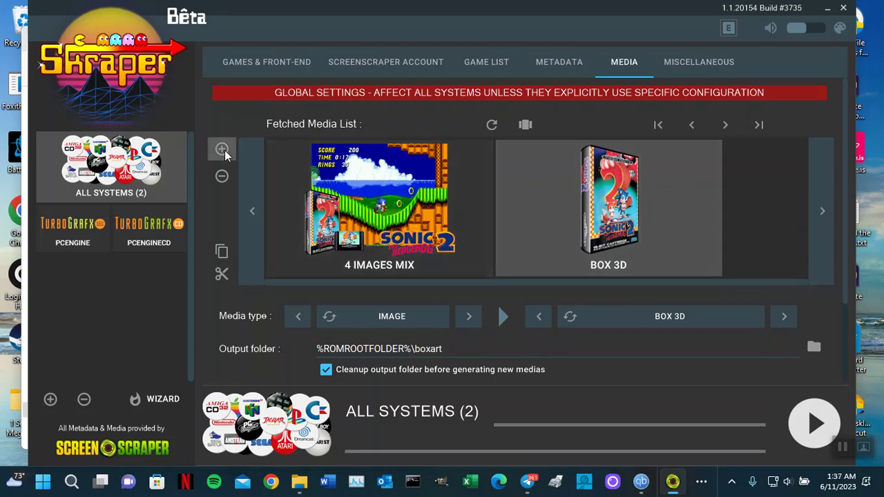
Add a Video entry to the fetched media list with %ROMROOTFOLDER%\snap as its output folder
{"action": "left_click", "coordinate": [223, 150]}
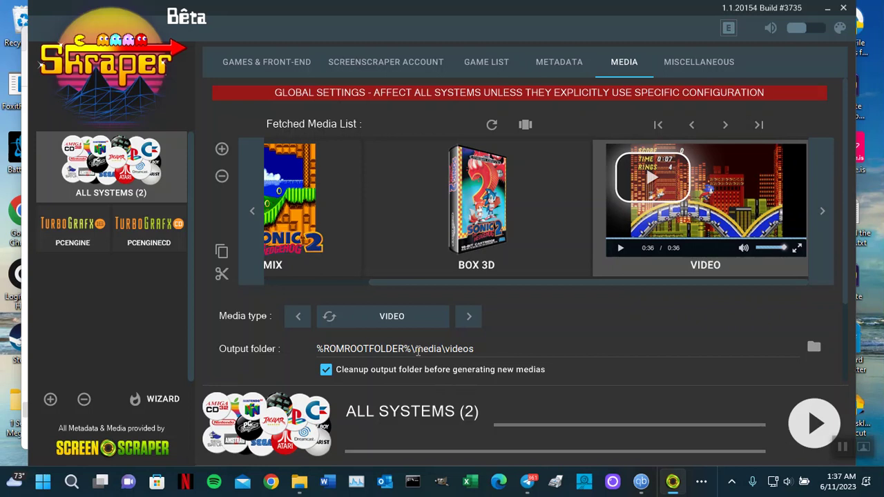
{"action": "left_click_drag", "start_coordinate": [415, 352], "coordinate": [513, 352]}
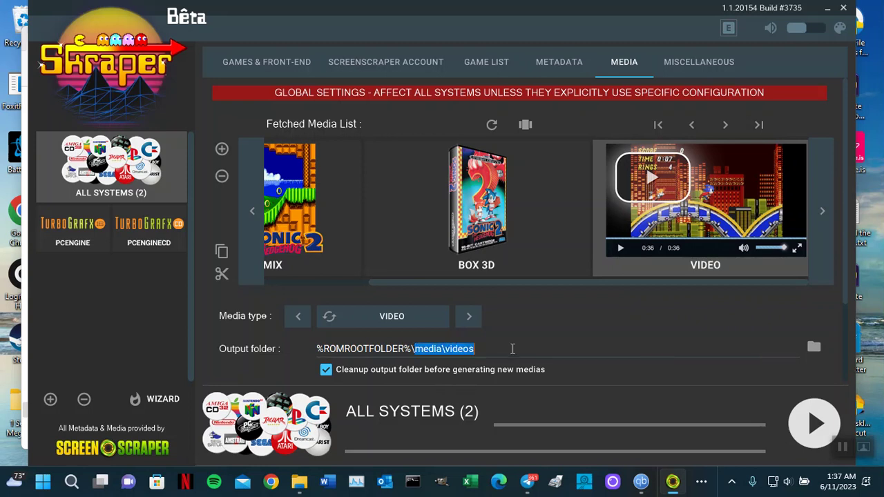
{"action": "type", "text": "snap"}
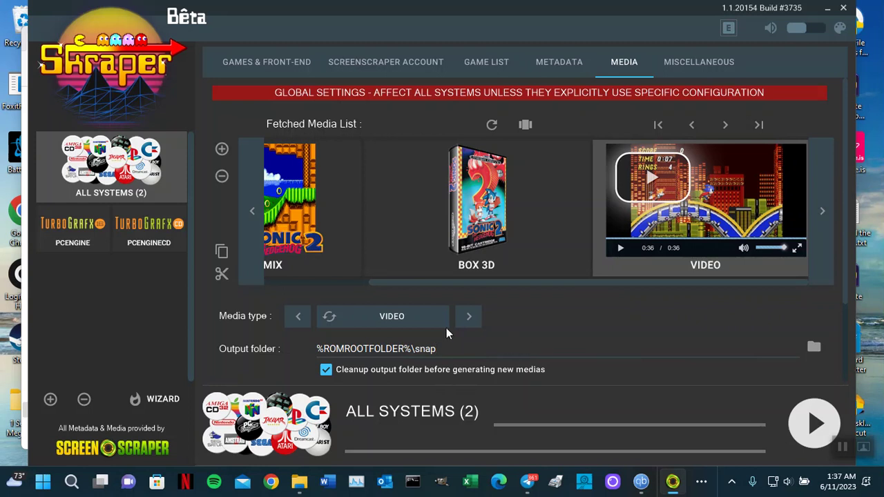
Add a Box 2D image to the fetched media list and set its output folder to %ROMROOTFOLDER%\images
{"action": "left_click", "coordinate": [223, 150]}
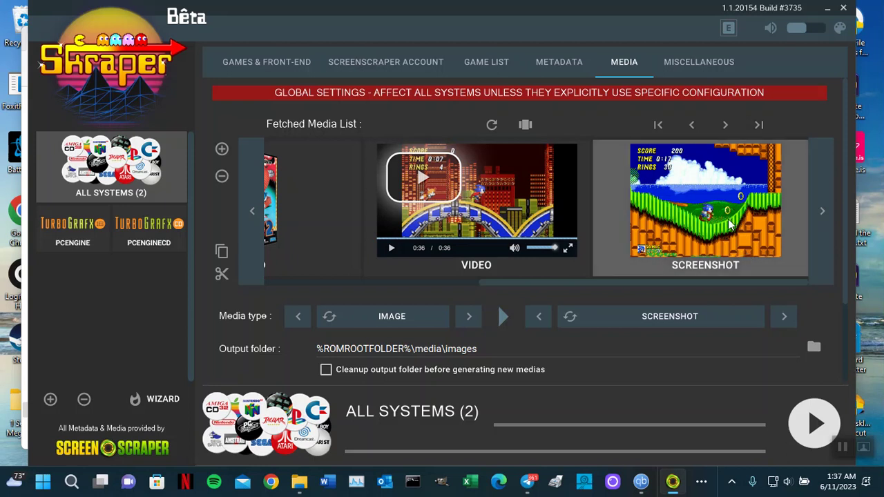
{"action": "left_click", "coordinate": [782, 318]}
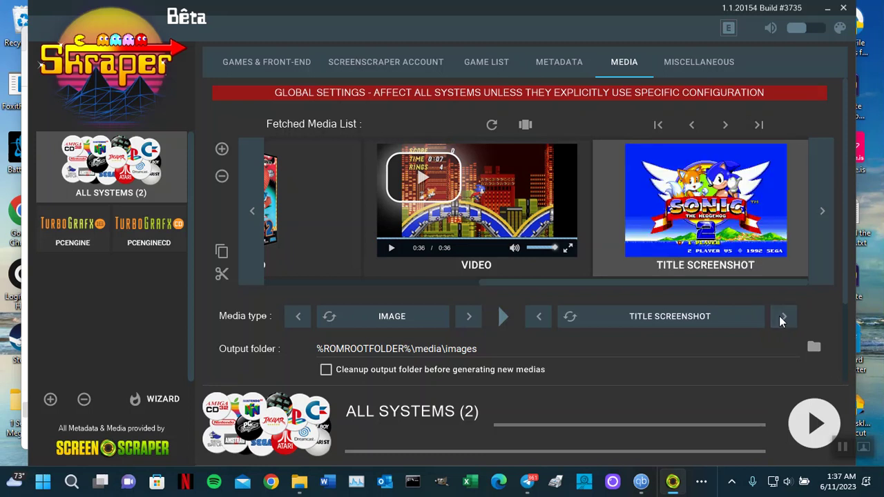
{"action": "left_click", "coordinate": [783, 318]}
{"action": "left_click", "coordinate": [782, 318]}
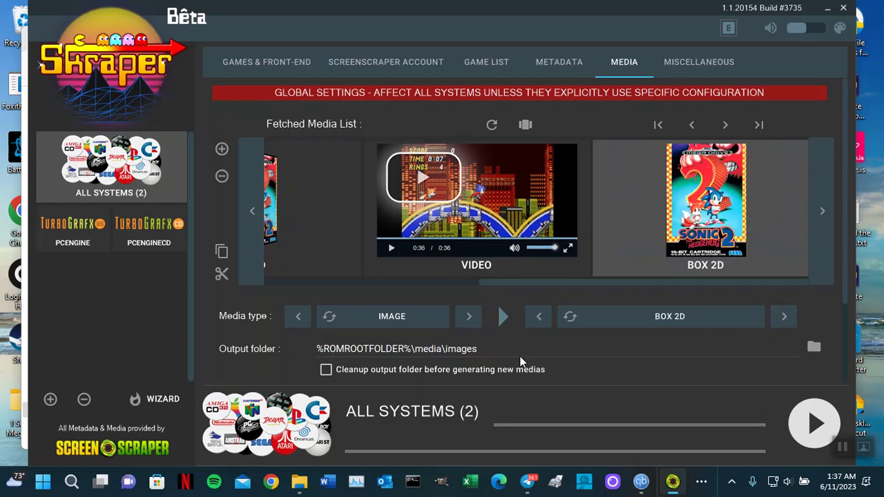
{"action": "left_click", "coordinate": [443, 348]}
{"action": "key", "text": "BackSpace"}
{"action": "key", "text": "BackSpace"}
{"action": "key", "text": "BackSpace"}
{"action": "key", "text": "BackSpace"}
{"action": "key", "text": "BackSpace"}
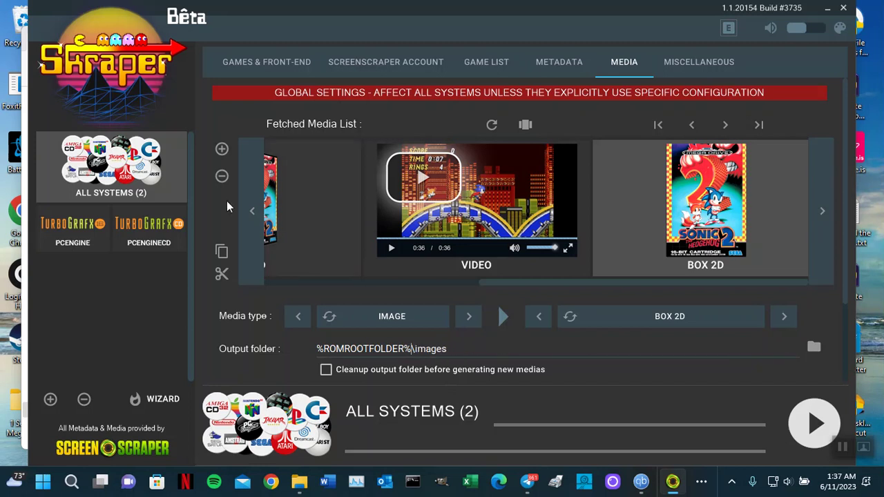
Add a Support image to the fetched media list and set its output folder to %ROMROOTFOLDER%\cartart
{"action": "left_click", "coordinate": [211, 154]}
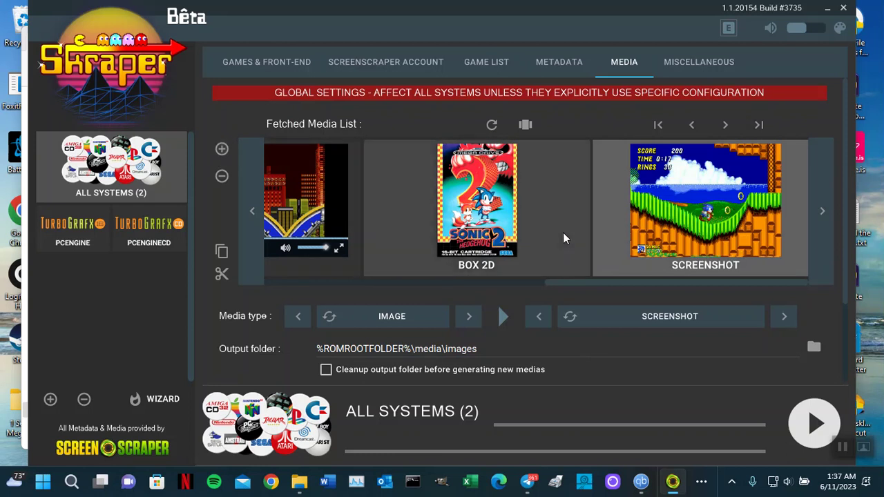
{"action": "left_click", "coordinate": [785, 318]}
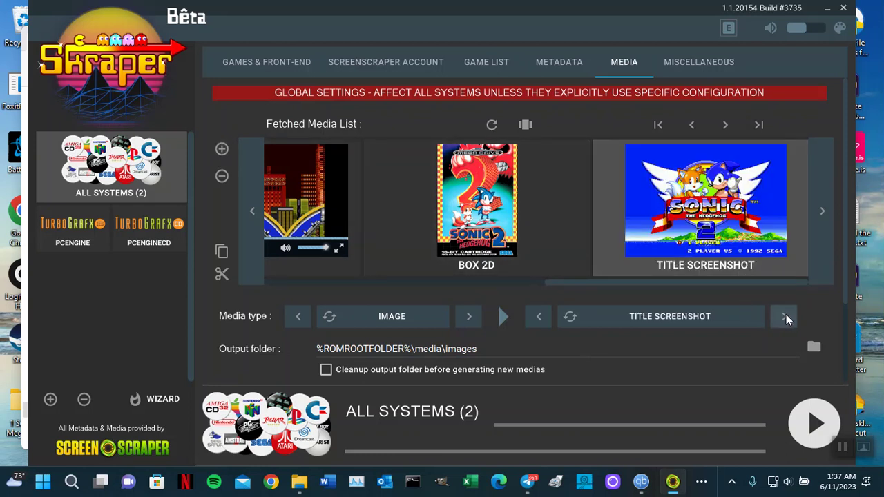
{"action": "left_click", "coordinate": [786, 316]}
{"action": "left_click", "coordinate": [786, 317]}
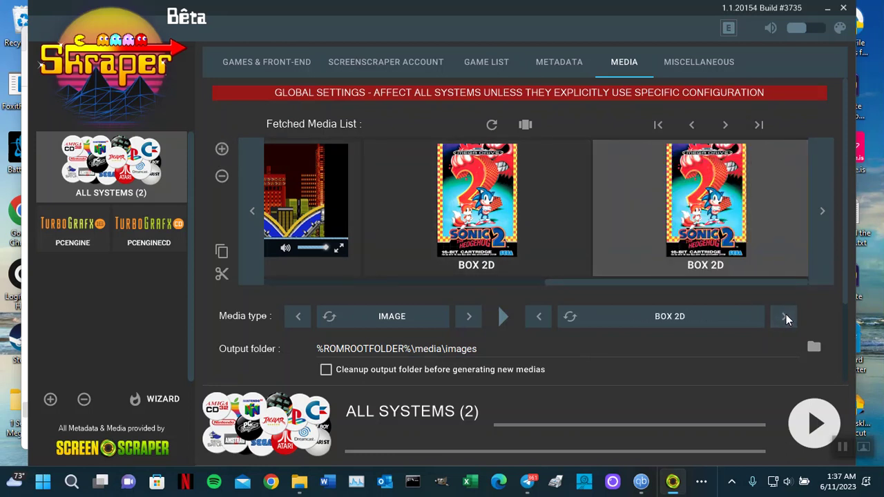
{"action": "left_click", "coordinate": [786, 316]}
{"action": "left_click", "coordinate": [786, 316]}
{"action": "left_click", "coordinate": [786, 316]}
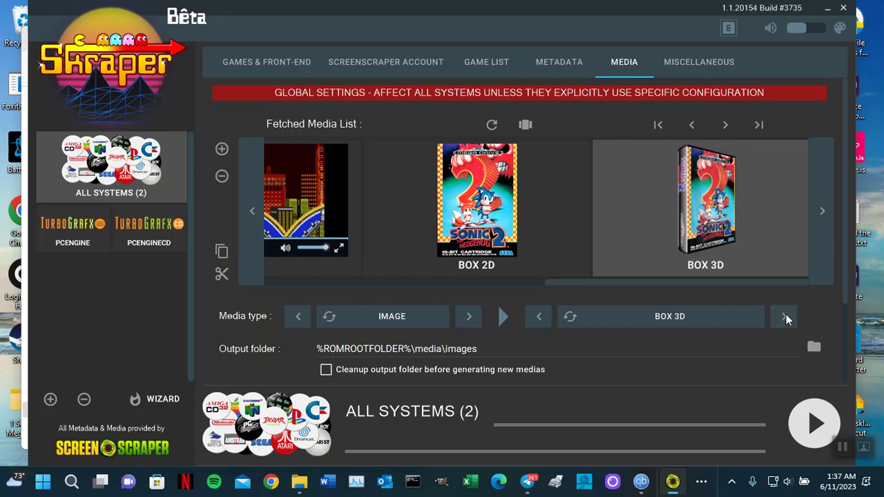
{"action": "left_click", "coordinate": [787, 317]}
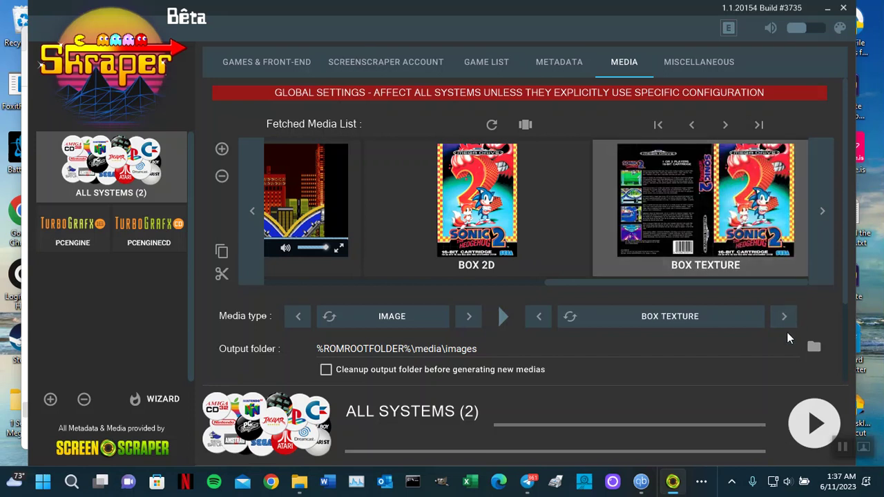
{"action": "left_click", "coordinate": [783, 317]}
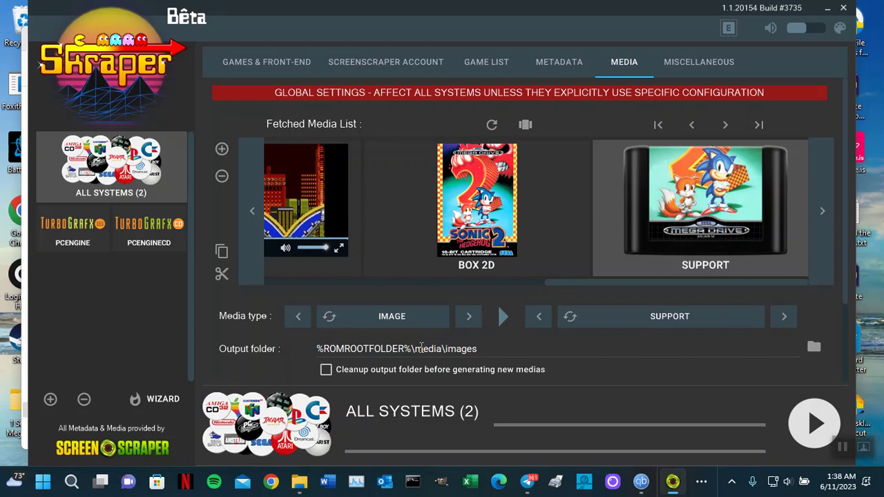
{"action": "left_click_drag", "start_coordinate": [416, 349], "coordinate": [516, 348]}
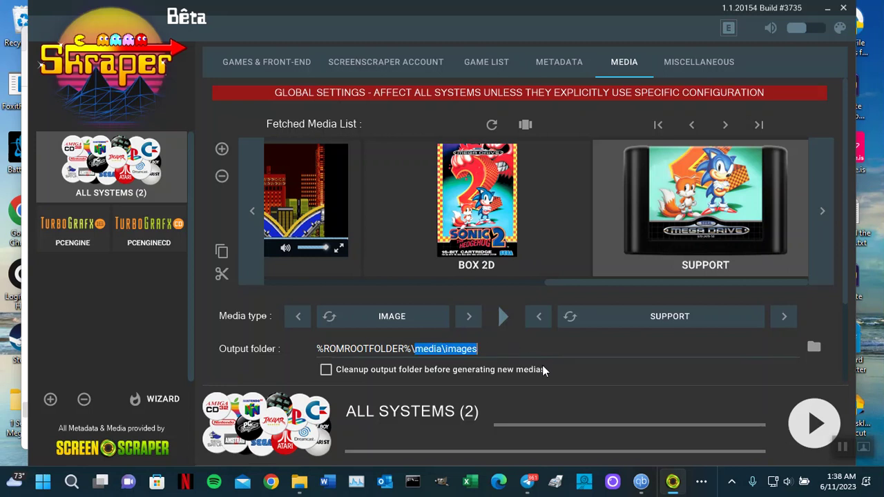
{"action": "type", "text": "cart"}
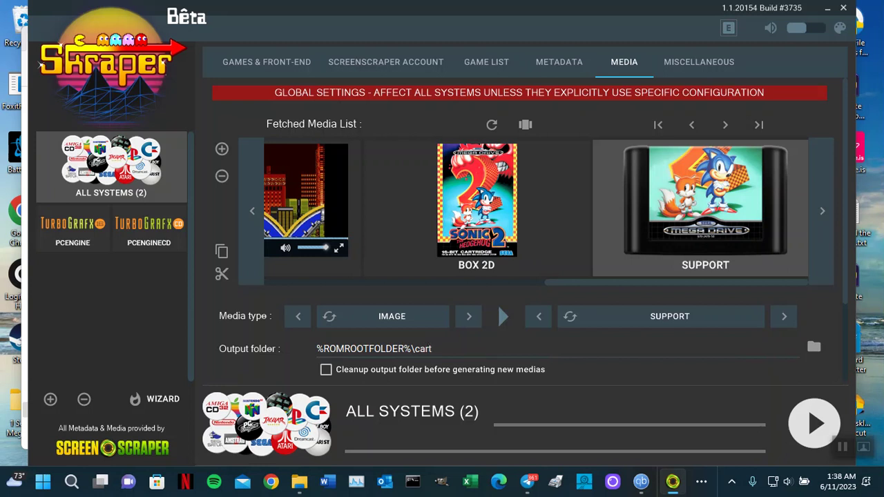
{"action": "type", "text": "art"}
Add a Fan Art image to the fetched media list and set its output folder to %ROMROOTFOLDER%\fanart
{"action": "left_click", "coordinate": [221, 150]}
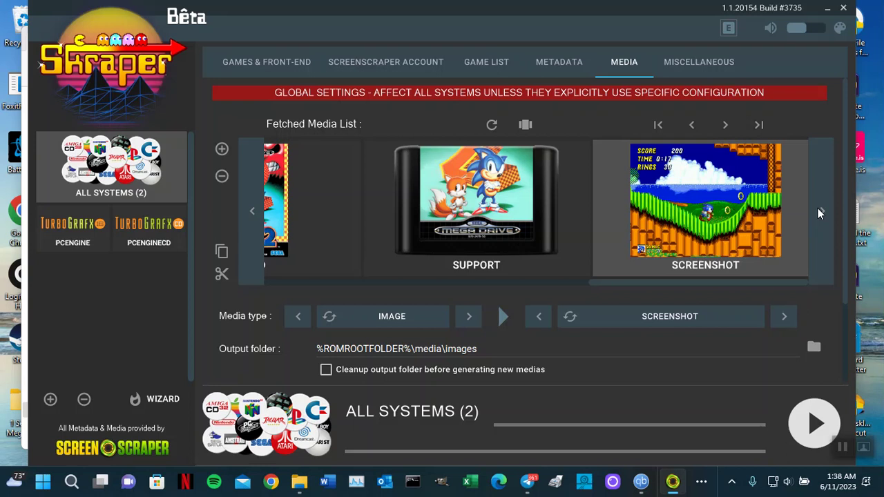
{"action": "left_click", "coordinate": [781, 315]}
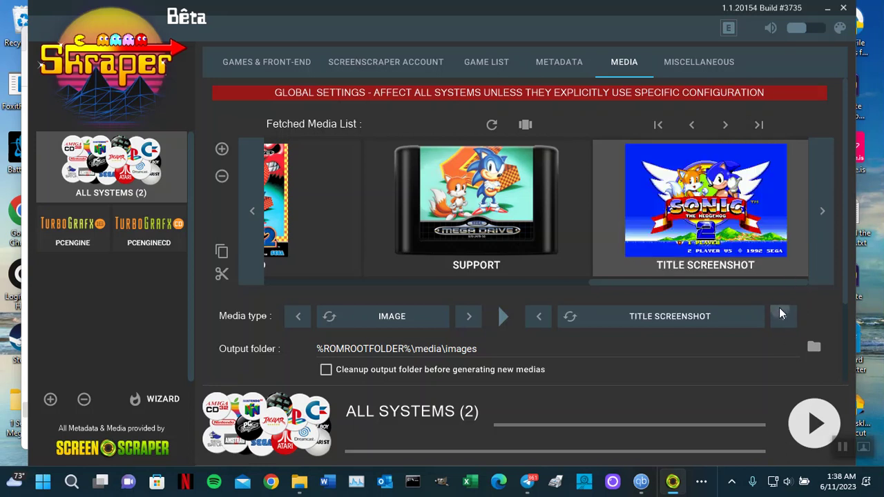
{"action": "left_click", "coordinate": [782, 315]}
{"action": "left_click", "coordinate": [781, 315]}
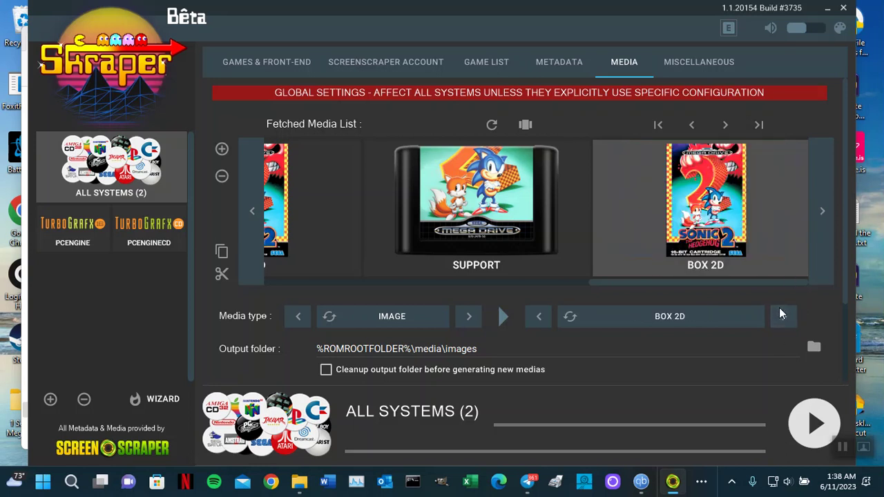
{"action": "left_click", "coordinate": [538, 316]}
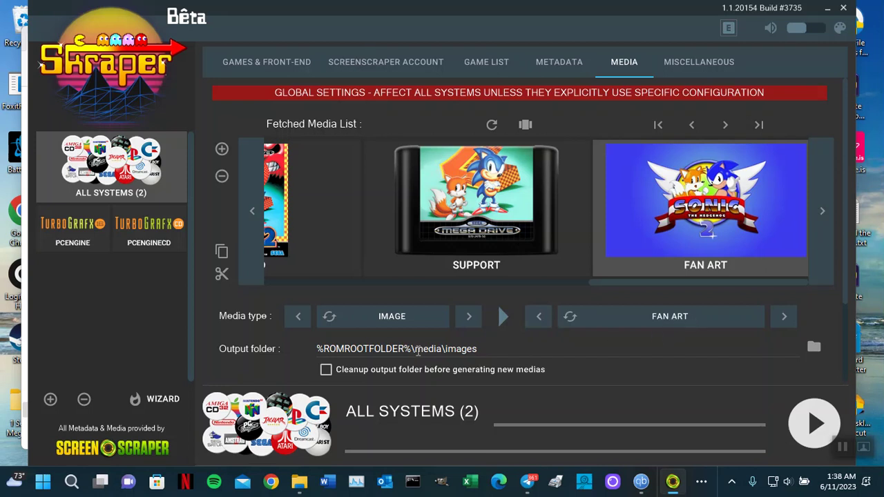
{"action": "left_click_drag", "start_coordinate": [418, 351], "coordinate": [487, 350]}
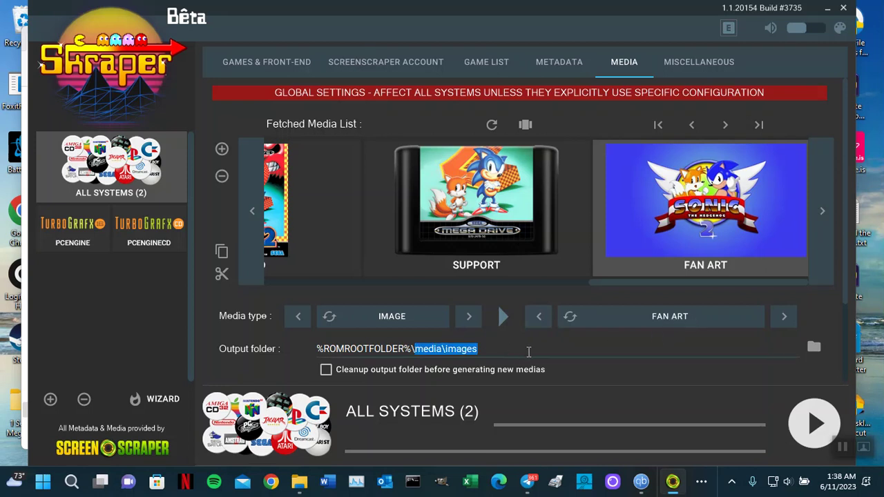
{"action": "type", "text": "fanart"}
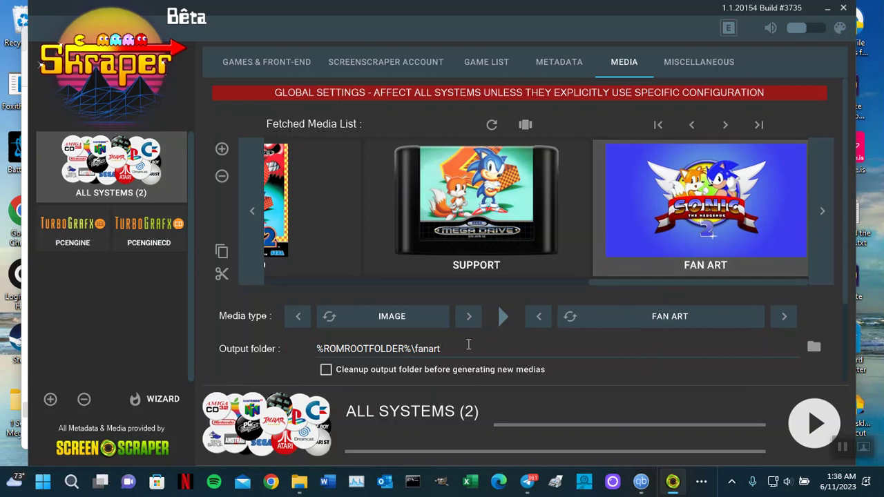
Add a Wheel image to the fetched media list and set its output folder to %ROMROOTFOLDER%\wheel
{"action": "left_click", "coordinate": [221, 150]}
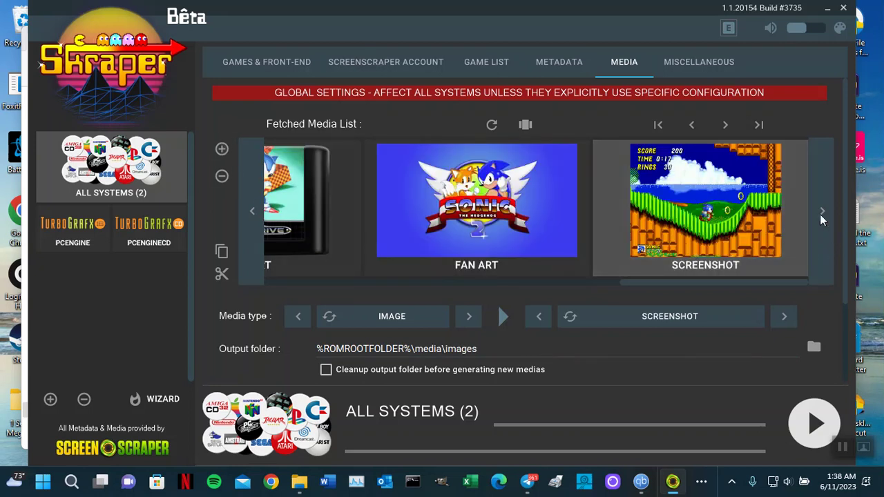
{"action": "left_click", "coordinate": [783, 320]}
{"action": "left_click", "coordinate": [783, 320]}
{"action": "left_click", "coordinate": [784, 320]}
{"action": "left_click", "coordinate": [783, 320]}
{"action": "left_click", "coordinate": [784, 320]}
{"action": "left_click", "coordinate": [783, 320]}
{"action": "left_click", "coordinate": [783, 319]}
{"action": "left_click", "coordinate": [783, 320]}
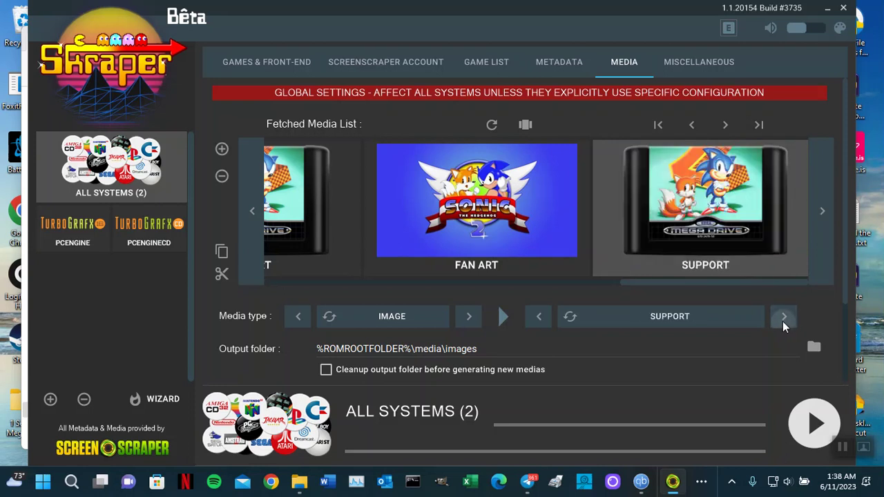
{"action": "left_click", "coordinate": [783, 320]}
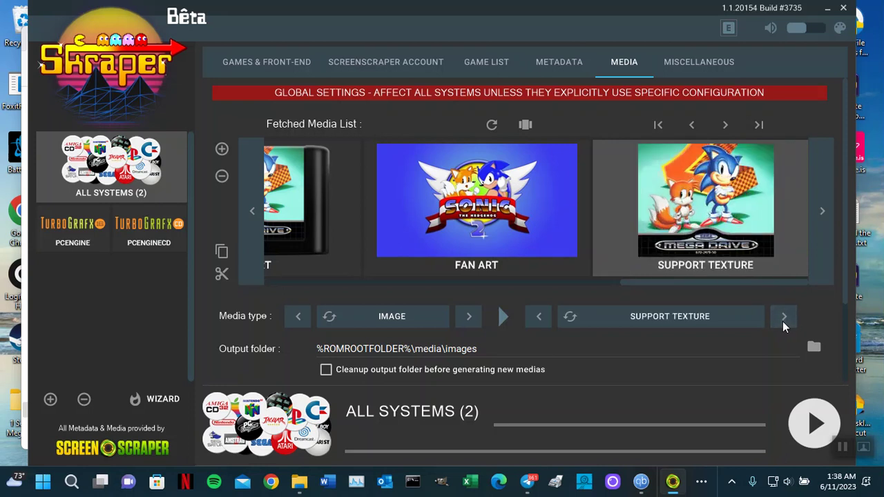
{"action": "left_click", "coordinate": [782, 322]}
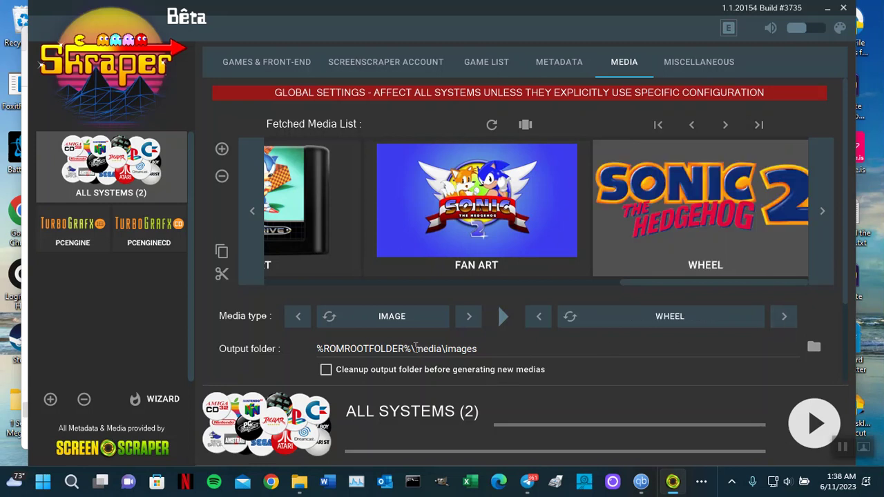
{"action": "left_click_drag", "start_coordinate": [415, 348], "coordinate": [518, 347]}
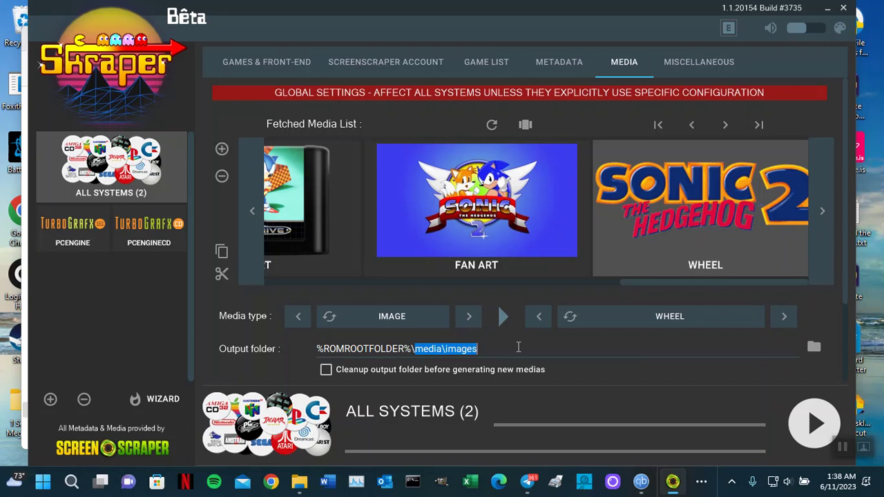
{"action": "type", "text": "wheel"}
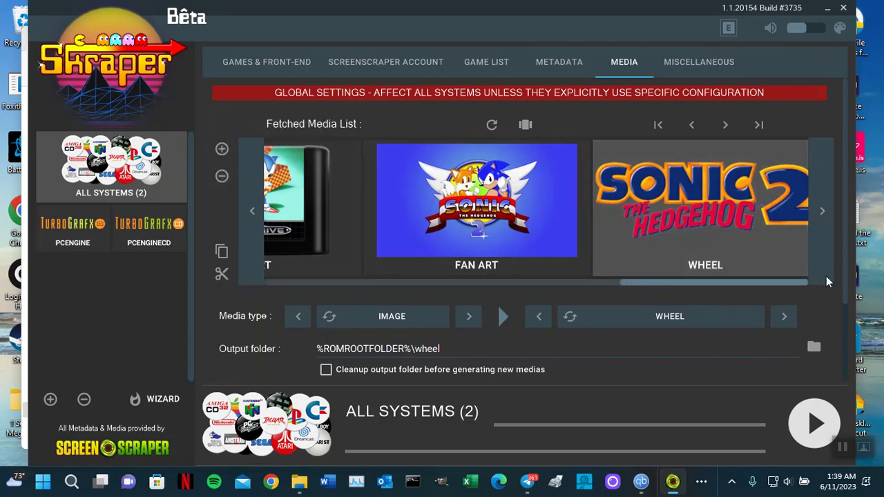
Change the Wheel entry in the fetched media list to Small ScreenMarquee and set its output folder to %ROMROOTFOLDER%\marquee
{"action": "left_click", "coordinate": [783, 317]}
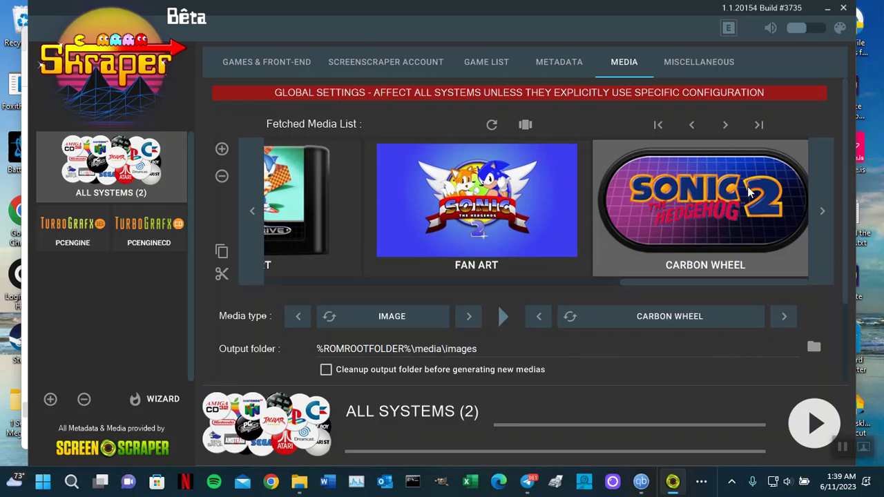
{"action": "left_click", "coordinate": [784, 317]}
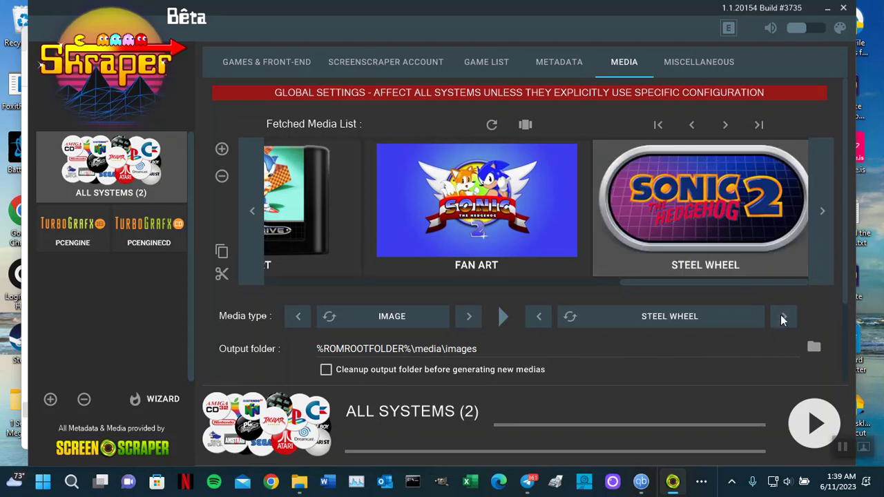
{"action": "left_click", "coordinate": [783, 318]}
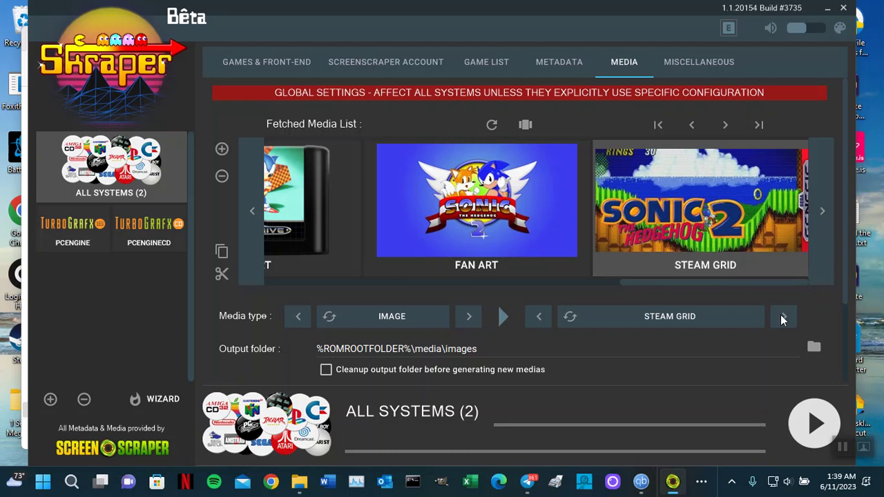
{"action": "left_click", "coordinate": [783, 317]}
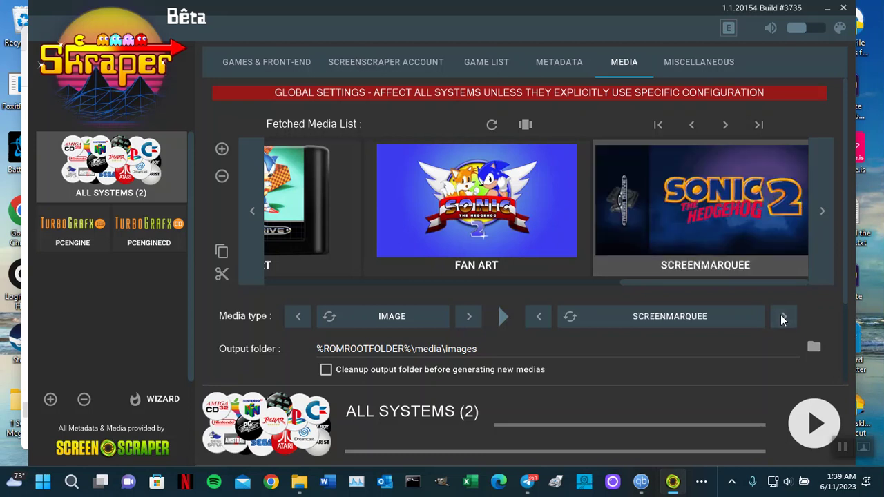
{"action": "left_click", "coordinate": [784, 317]}
{"action": "left_click", "coordinate": [783, 318]}
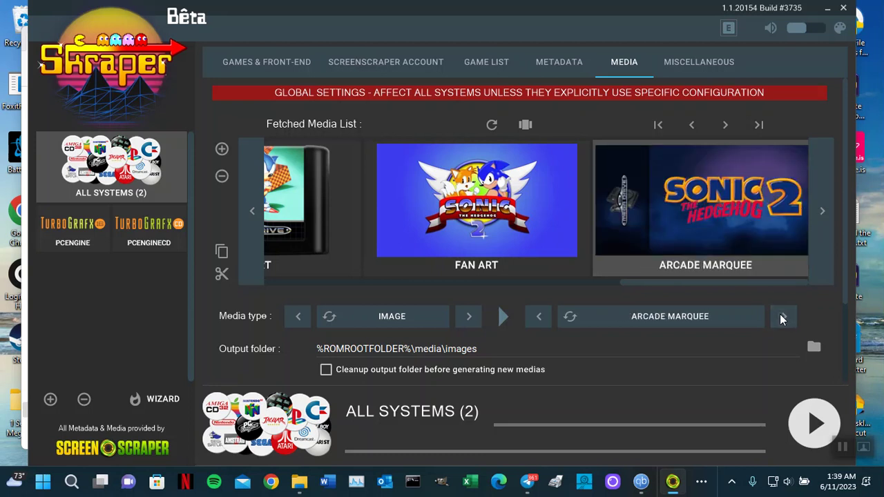
{"action": "left_click", "coordinate": [542, 318]}
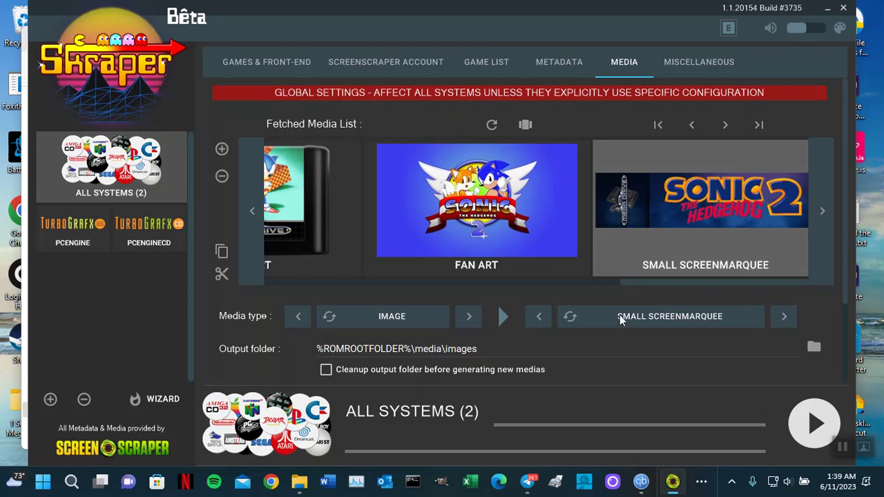
{"action": "left_click_drag", "start_coordinate": [414, 349], "coordinate": [480, 349]}
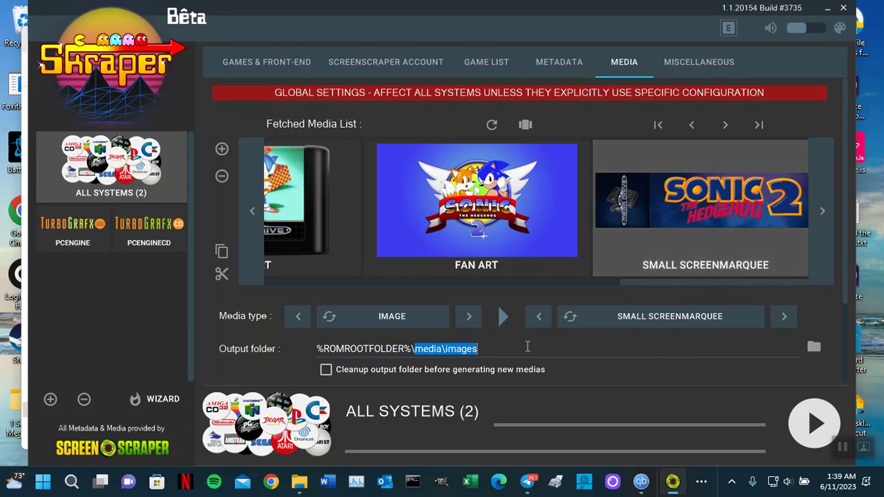
{"action": "type", "text": "ma"}
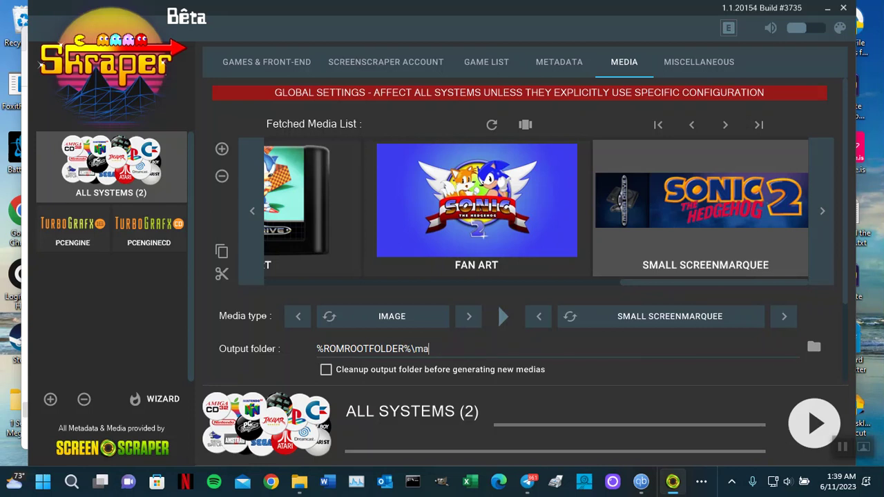
{"action": "type", "text": "rquee"}
Add an Arcade Marquee image to the end of the fetched media list
{"action": "left_click", "coordinate": [222, 149]}
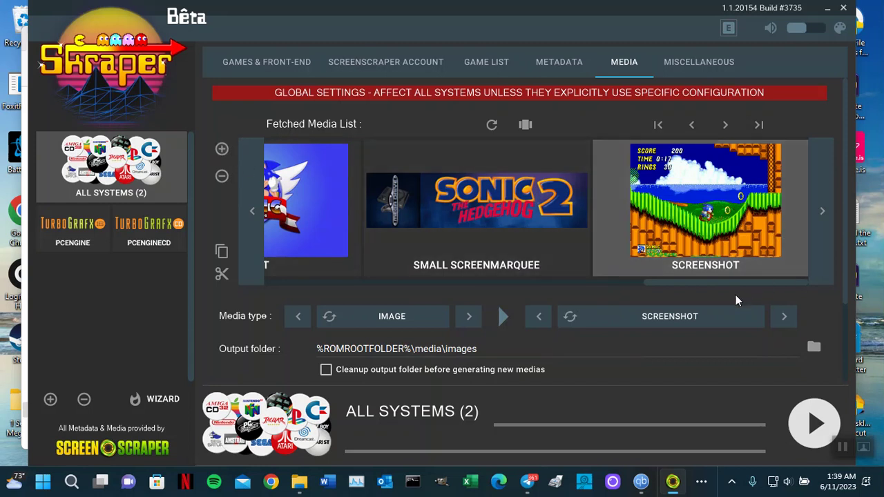
{"action": "left_click", "coordinate": [542, 316]}
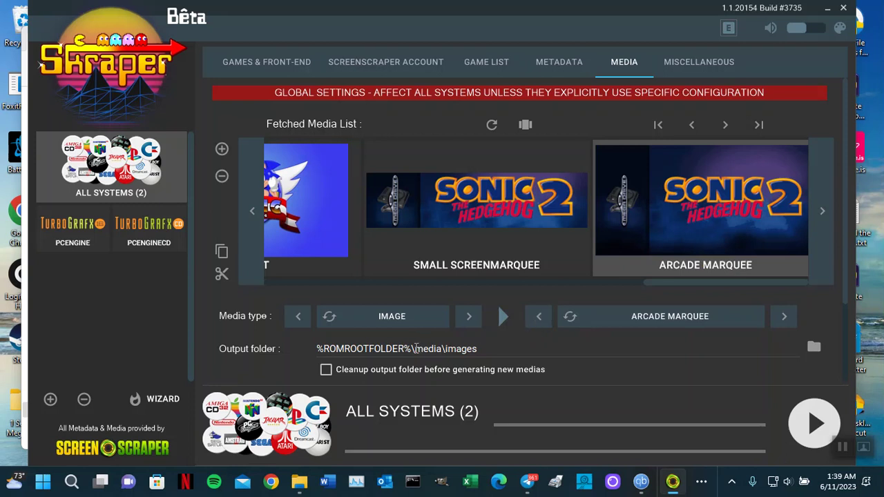
Try to turn the Small ScreenMarquee entry in the fetched media list back into a Wheel image
{"action": "left_click", "coordinate": [492, 257]}
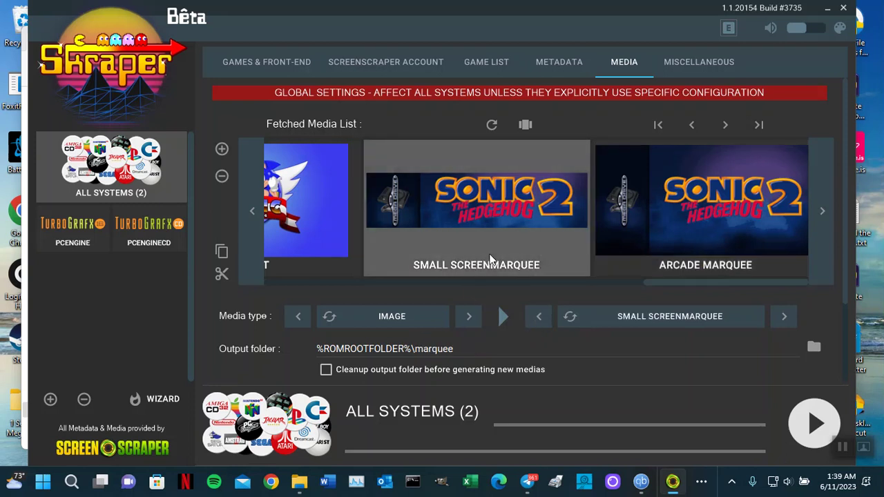
{"action": "left_click", "coordinate": [540, 319]}
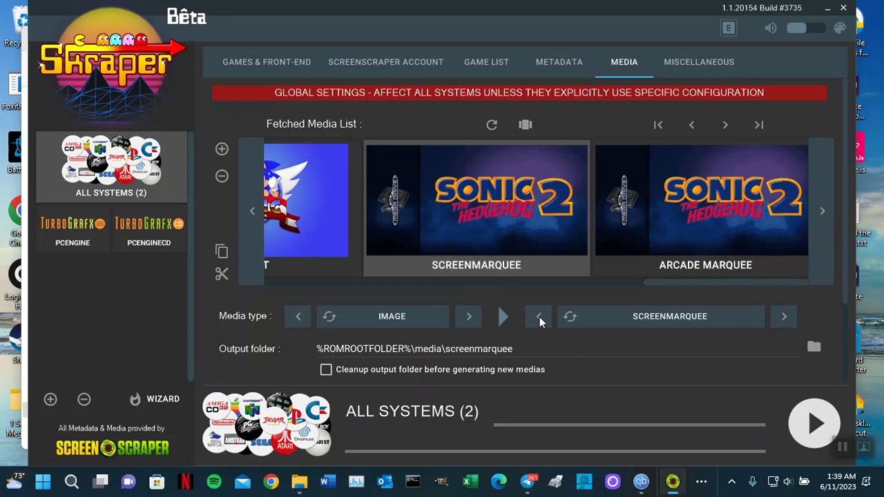
{"action": "left_click", "coordinate": [540, 317]}
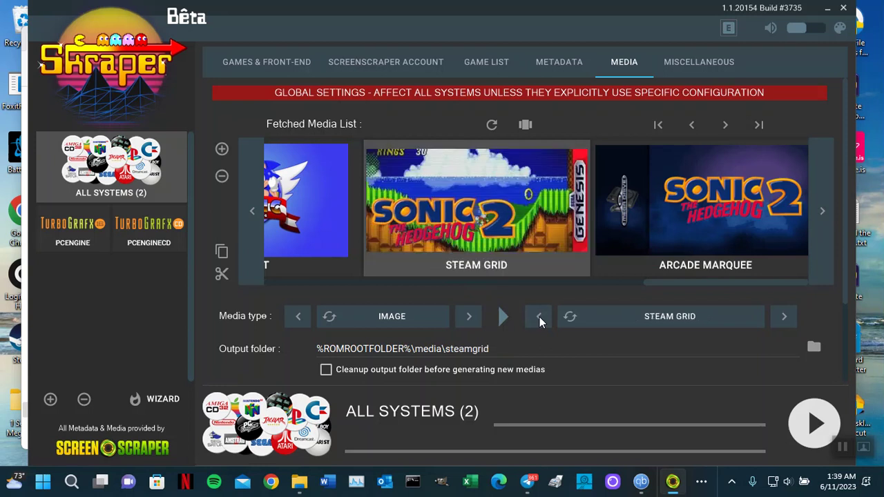
{"action": "left_click", "coordinate": [539, 317]}
{"action": "left_click", "coordinate": [540, 317]}
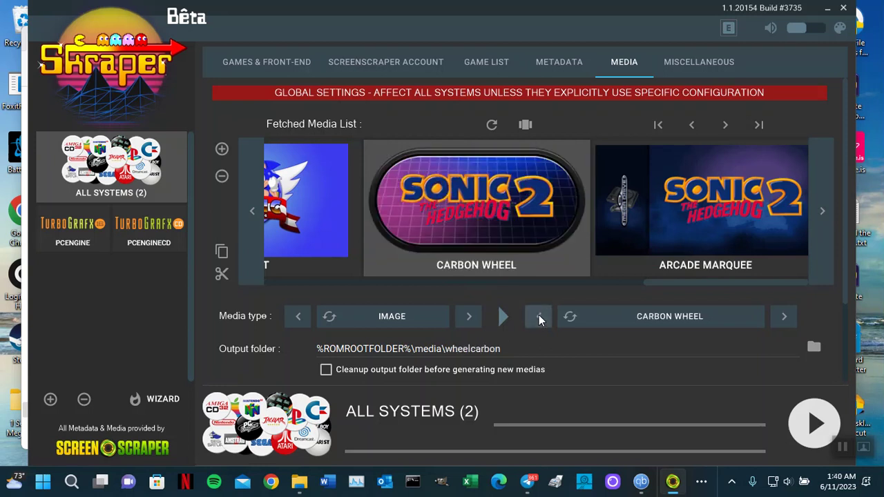
{"action": "left_click", "coordinate": [539, 317]}
{"action": "left_click", "coordinate": [540, 317]}
{"action": "left_click", "coordinate": [539, 317]}
{"action": "left_click", "coordinate": [539, 318]}
{"action": "left_click", "coordinate": [539, 318]}
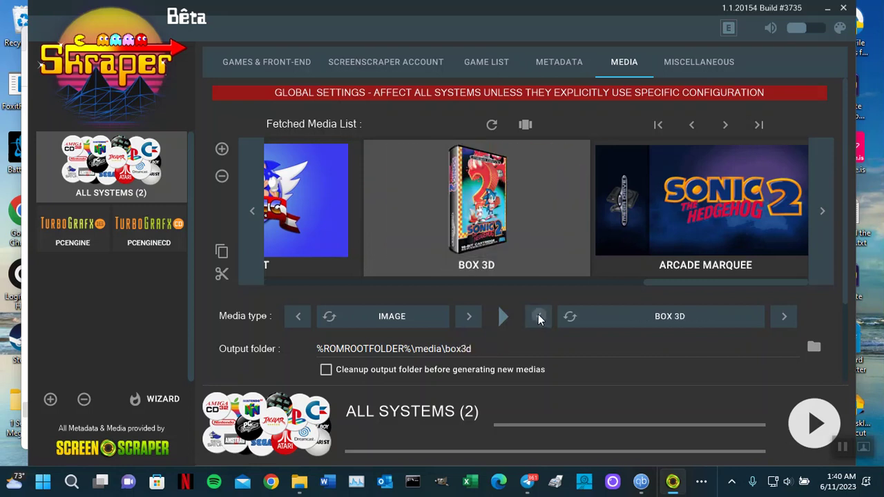
{"action": "left_click", "coordinate": [538, 317]}
{"action": "left_click", "coordinate": [538, 317]}
{"action": "left_click", "coordinate": [537, 317]}
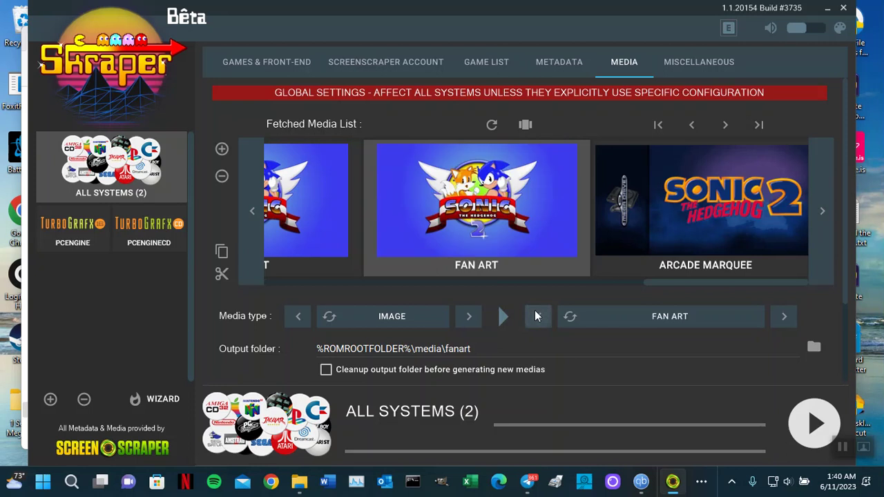
{"action": "left_click", "coordinate": [538, 317]}
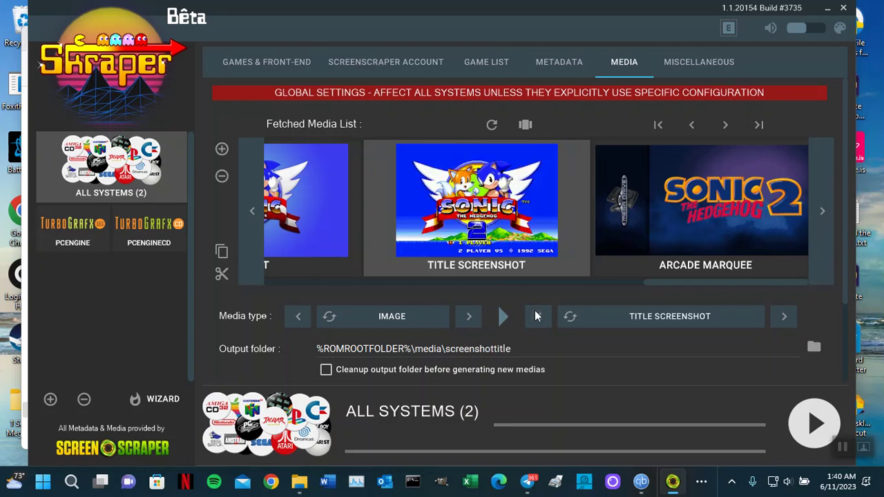
{"action": "left_click", "coordinate": [537, 317]}
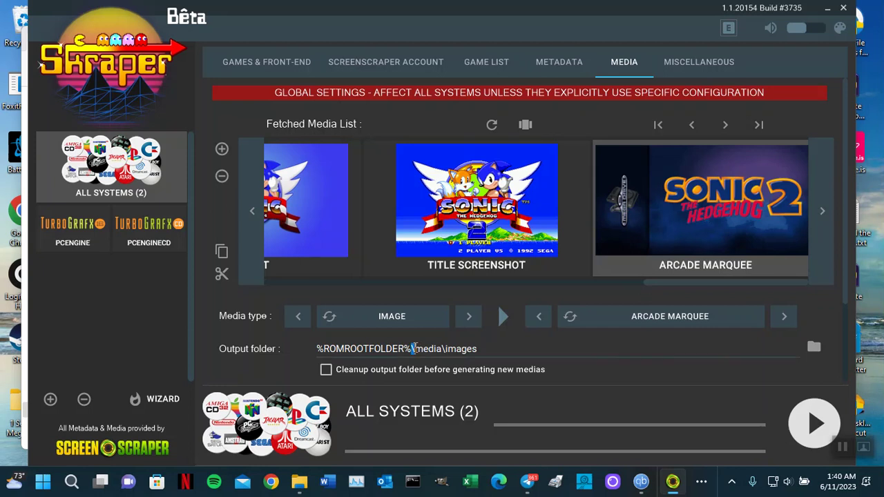
Set the Arcade Marquee image's output folder to %ROMROOTFOLDER%\marquee
{"action": "left_click_drag", "start_coordinate": [415, 349], "coordinate": [525, 349]}
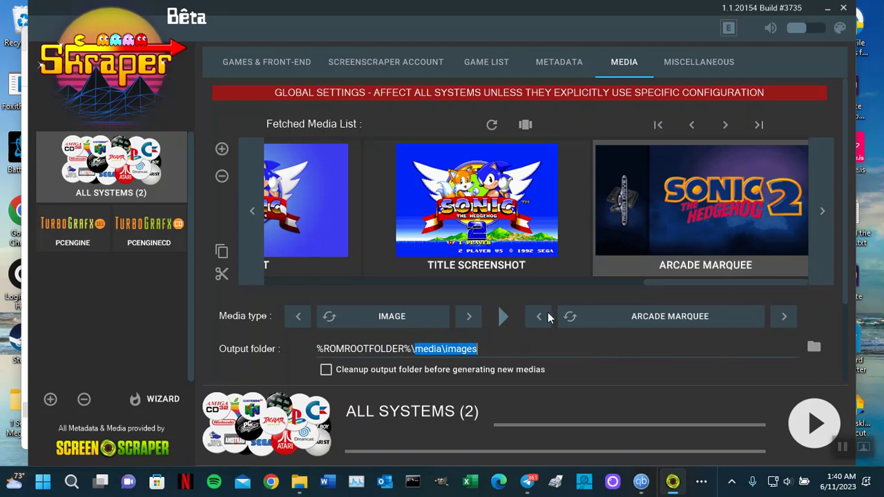
{"action": "type", "text": "marquee"}
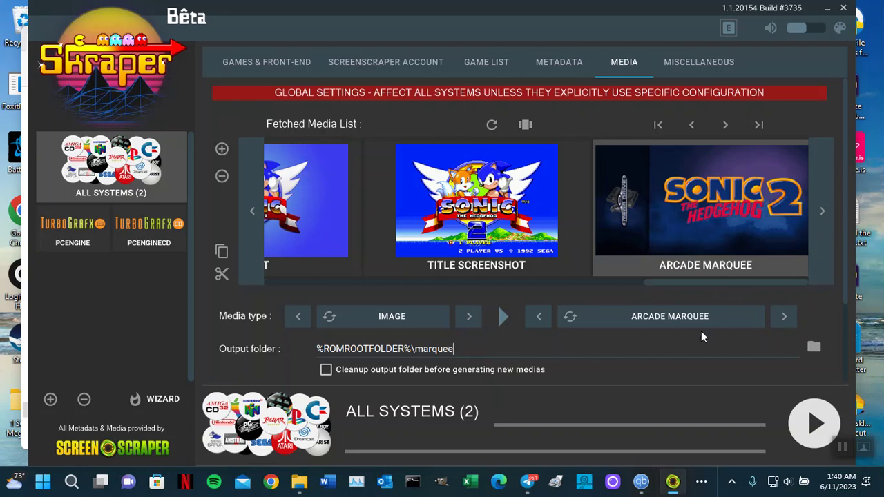
Change the Title Screenshot entry beside Arcade Marquee to Wheel and set its output folder to %ROMROOTFOLDER%\wheel
{"action": "left_click", "coordinate": [501, 235]}
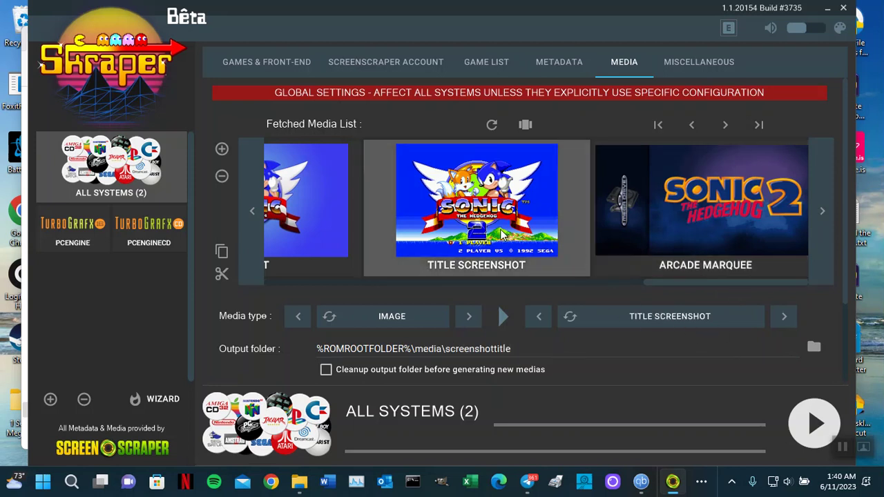
{"action": "left_click", "coordinate": [787, 316]}
{"action": "left_click", "coordinate": [788, 316]}
{"action": "left_click", "coordinate": [787, 315]}
{"action": "left_click", "coordinate": [788, 315]}
{"action": "left_click", "coordinate": [788, 315]}
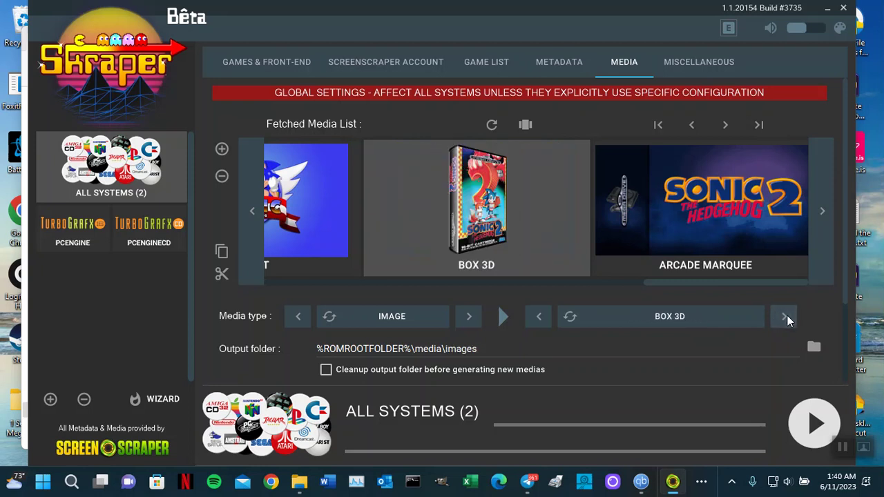
{"action": "left_click", "coordinate": [788, 315]}
{"action": "left_click", "coordinate": [787, 316]}
{"action": "left_click", "coordinate": [788, 316]}
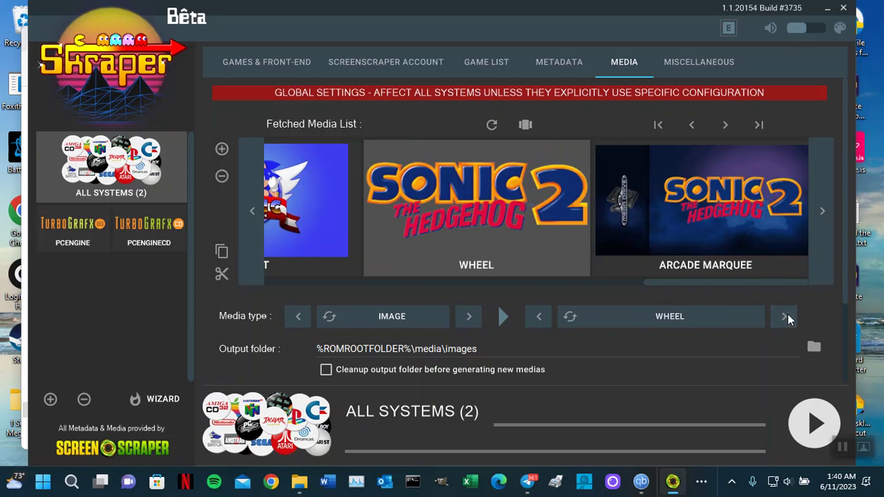
{"action": "left_click_drag", "start_coordinate": [414, 349], "coordinate": [532, 347]}
{"action": "type", "text": "wheel"}
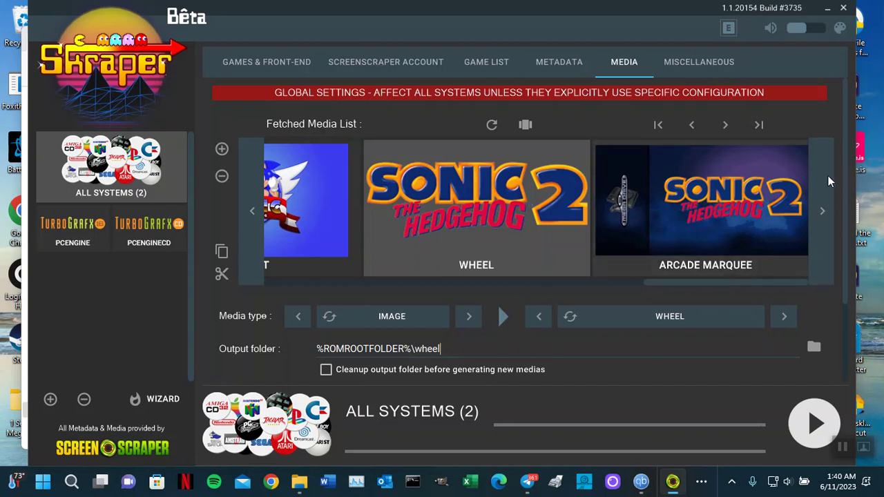
Review each fetched media entry's output folder from Arcade Marquee back to 4 Images Mix, including the mix's resize and gamelist link options
{"action": "left_click", "coordinate": [738, 228]}
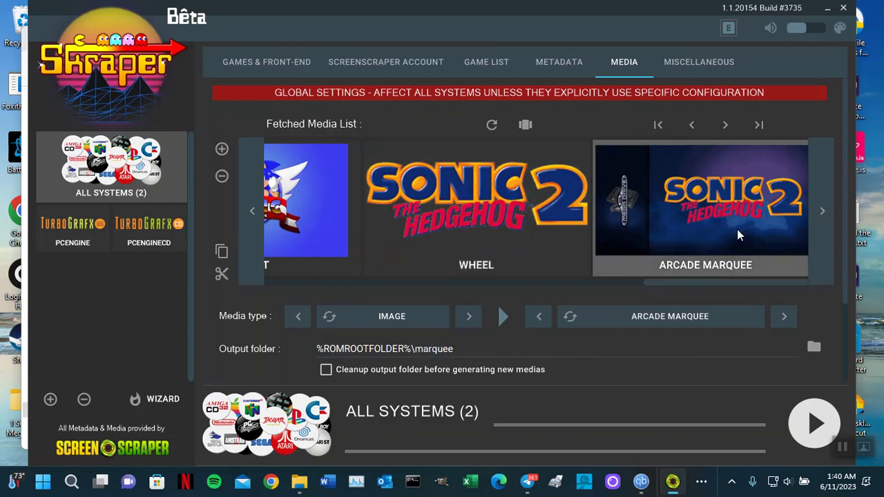
{"action": "left_click", "coordinate": [472, 242]}
{"action": "left_click", "coordinate": [313, 219]}
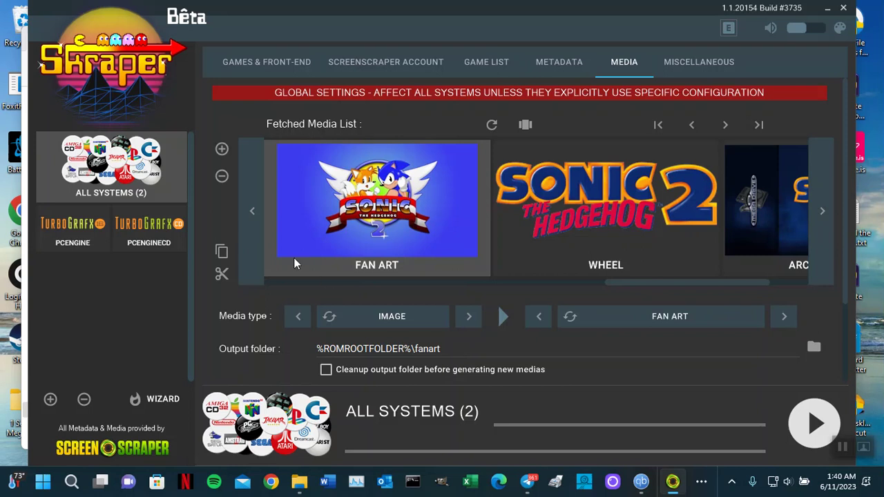
{"action": "left_click", "coordinate": [250, 210]}
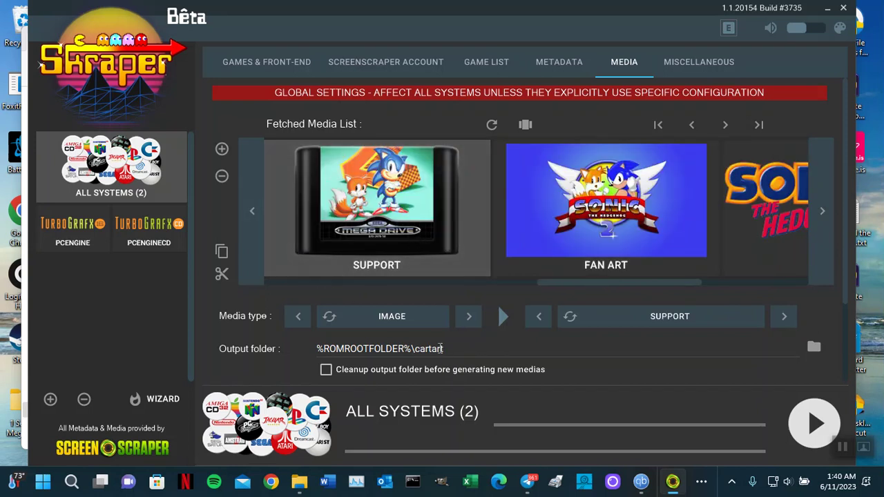
{"action": "left_click", "coordinate": [252, 211]}
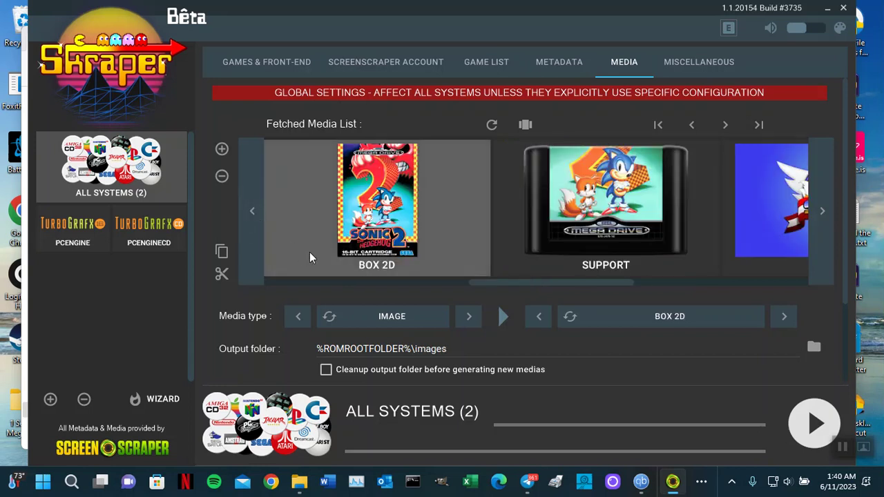
{"action": "left_click", "coordinate": [255, 213]}
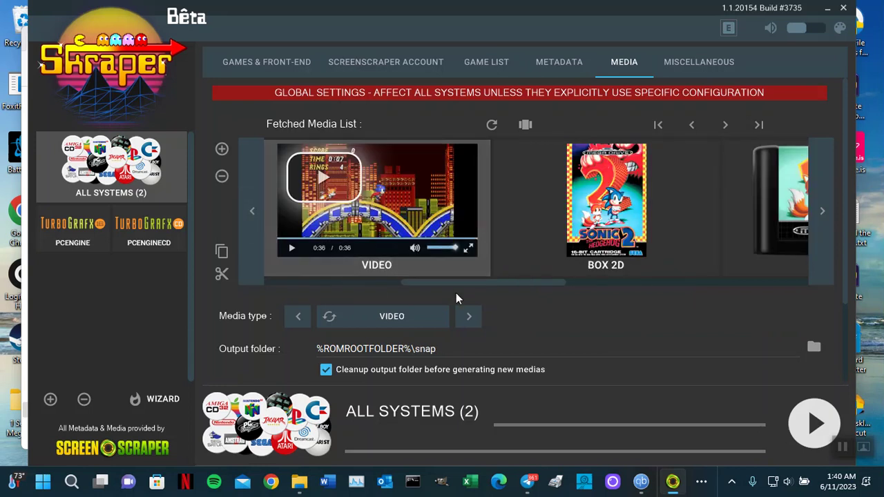
{"action": "left_click", "coordinate": [252, 211]}
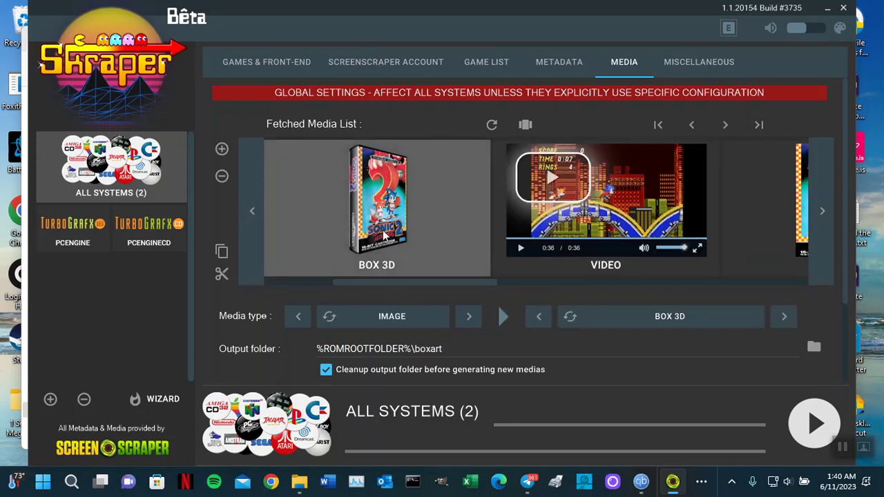
{"action": "left_click", "coordinate": [253, 211]}
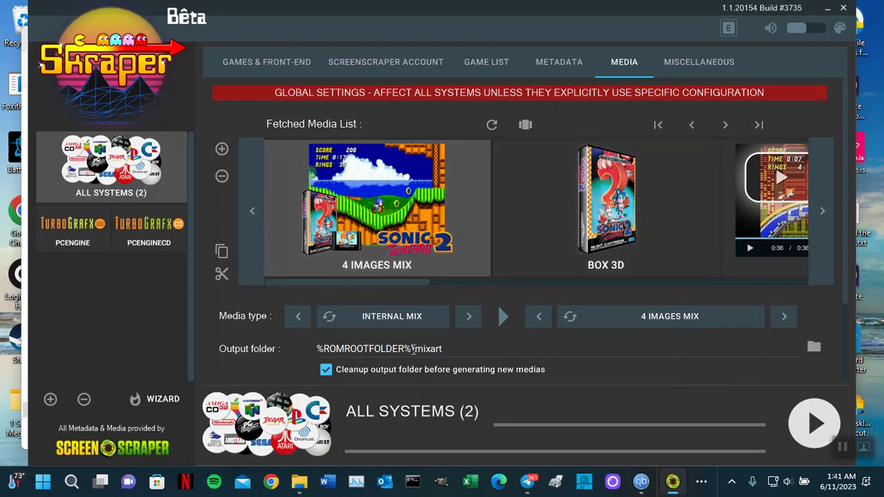
{"action": "left_click_drag", "start_coordinate": [413, 349], "coordinate": [444, 350]}
{"action": "scroll", "coordinate": [638, 363], "scroll_direction": "down", "scroll_amount": 1}
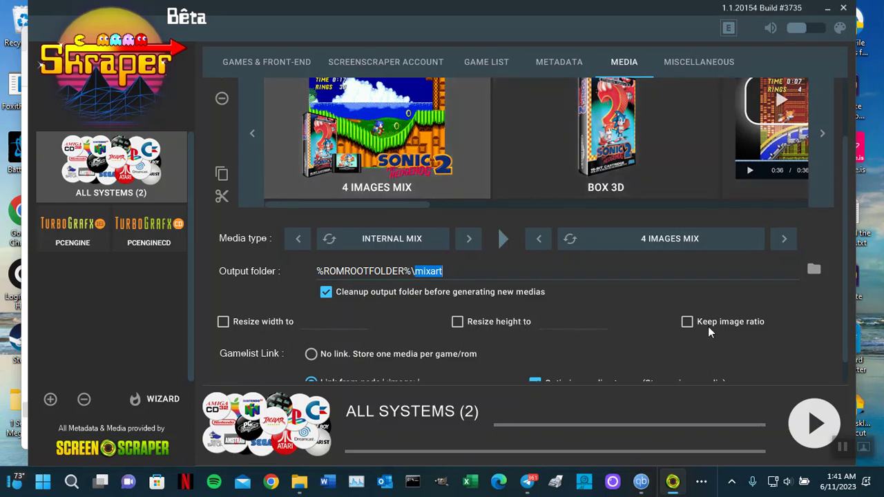
{"action": "scroll", "coordinate": [733, 345], "scroll_direction": "down", "scroll_amount": 1}
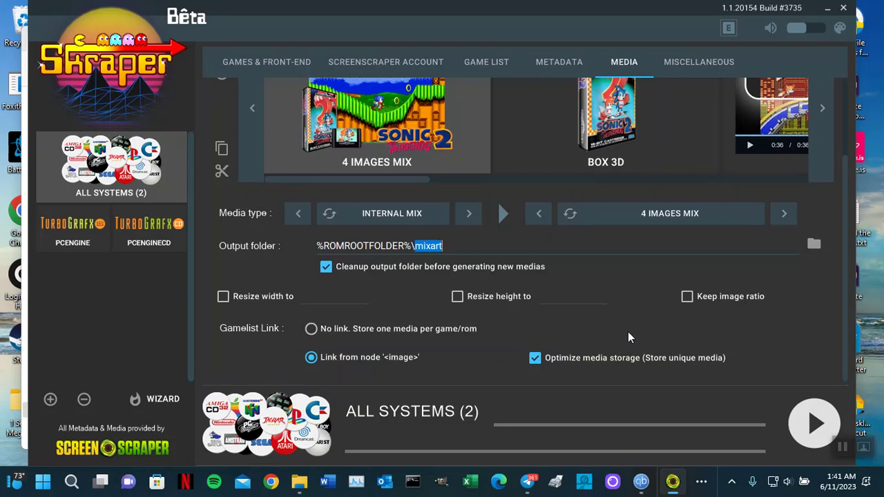
{"action": "scroll", "coordinate": [584, 329], "scroll_direction": "up", "scroll_amount": 4}
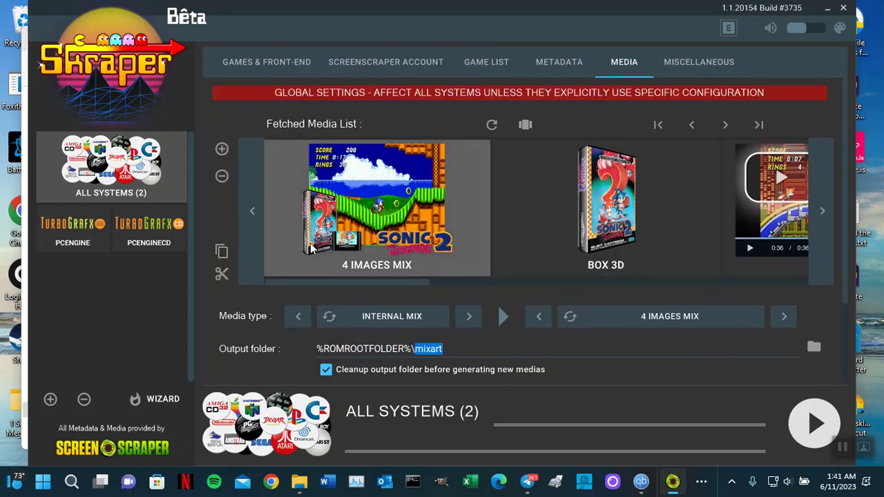
Check the global miscellaneous settings and examine the Games/Roms file extensions list in the games and front-end settings
{"action": "left_click", "coordinate": [705, 65]}
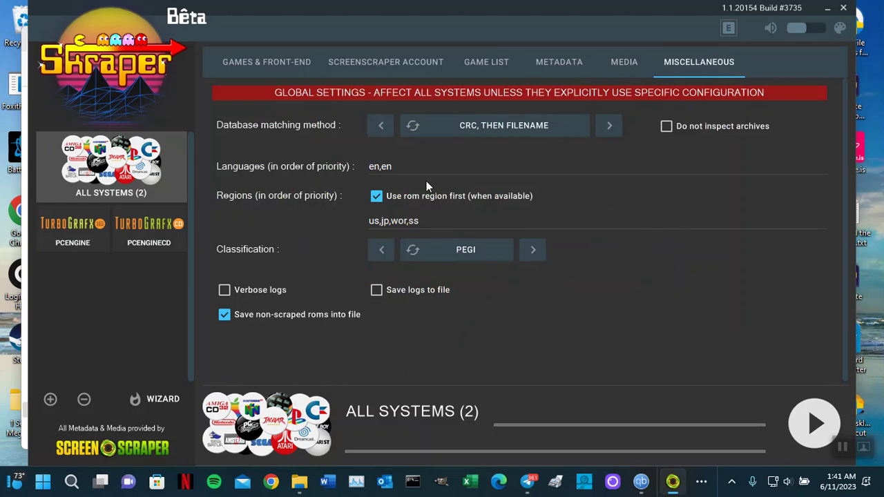
{"action": "left_click", "coordinate": [258, 61]}
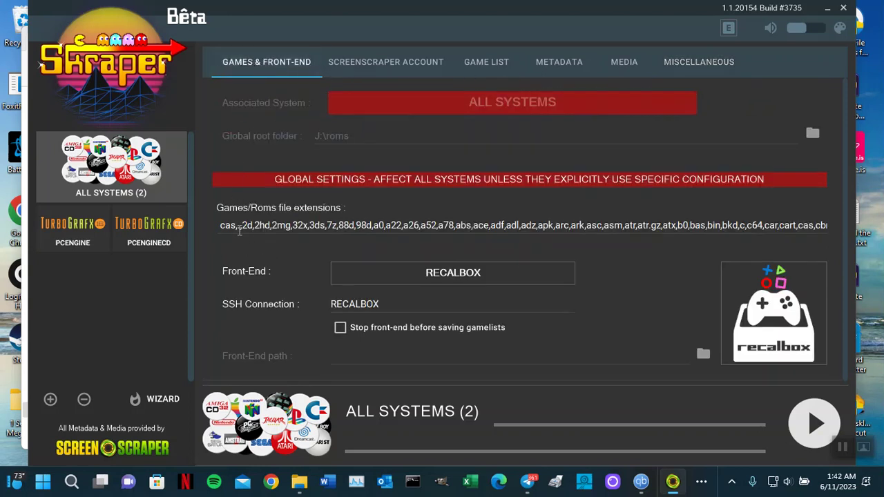
{"action": "double_click", "coordinate": [329, 225]}
{"action": "left_click_drag", "start_coordinate": [337, 225], "coordinate": [332, 225]}
{"action": "left_click_drag", "start_coordinate": [570, 226], "coordinate": [674, 228]}
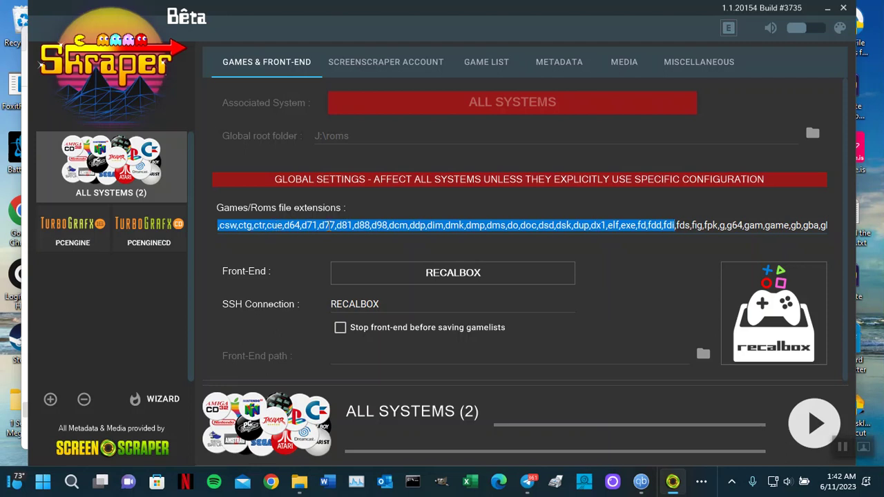
{"action": "left_click", "coordinate": [431, 226]}
{"action": "left_click_drag", "start_coordinate": [401, 226], "coordinate": [194, 219]}
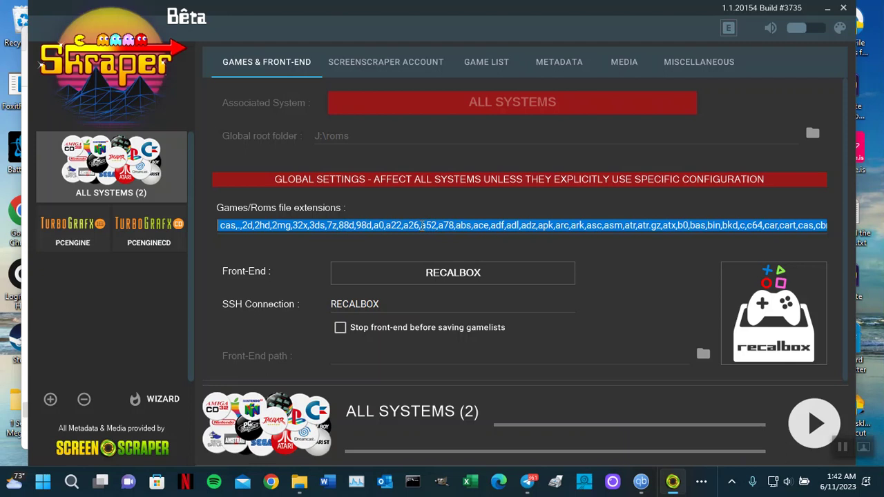
Insert chd between a26 and a52 in the global Games/Roms file extensions list
{"action": "left_click", "coordinate": [477, 230]}
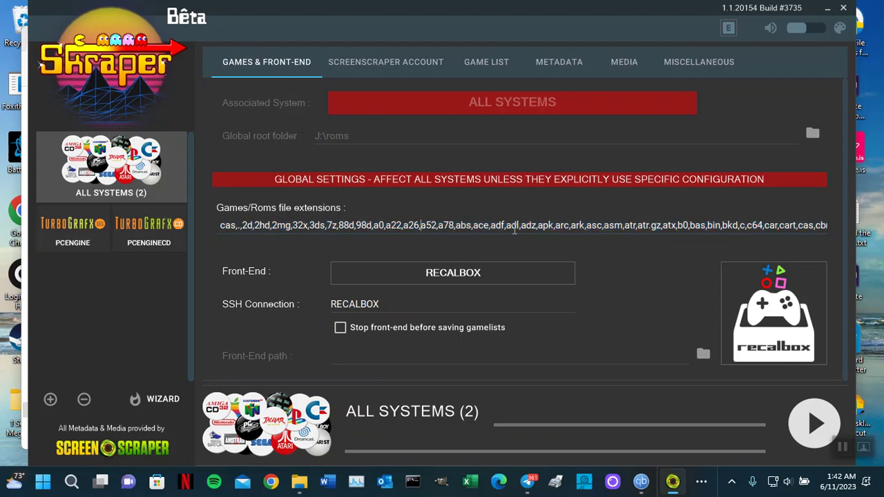
{"action": "type", "text": "chd"}
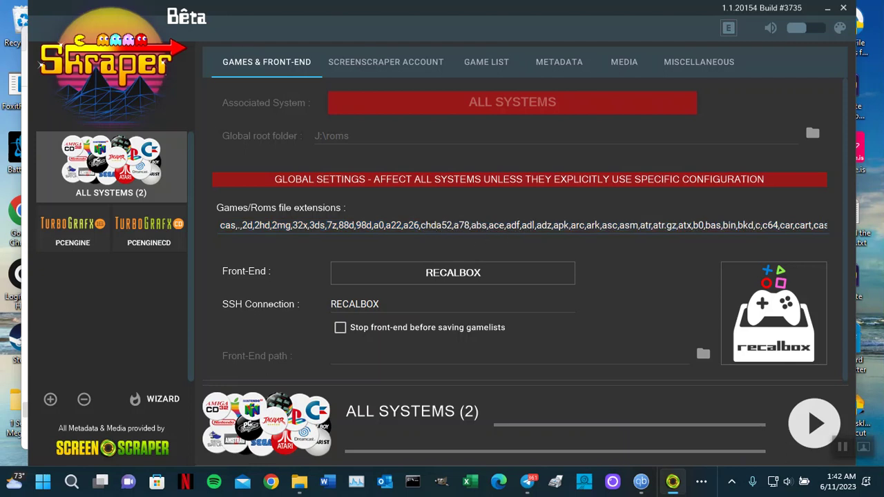
{"action": "type", "text": ","}
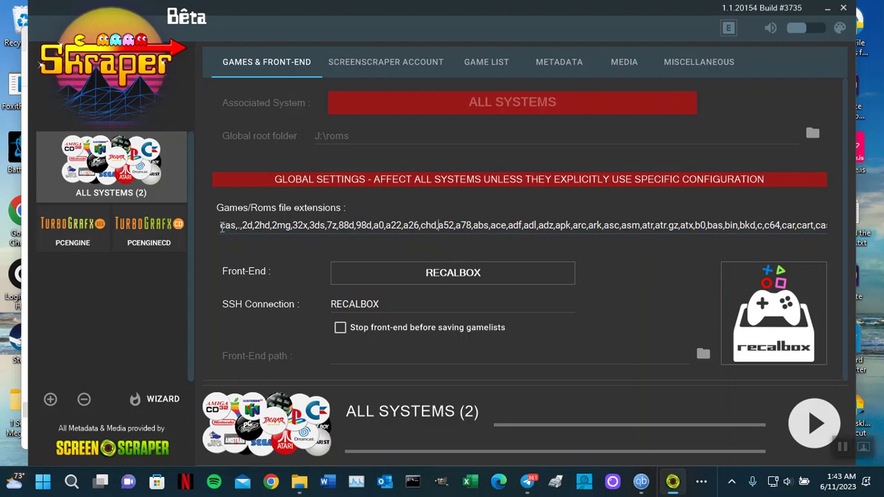
Select the whole file extensions list to check it, and start scraping all systems
{"action": "left_click_drag", "start_coordinate": [221, 228], "coordinate": [806, 243]}
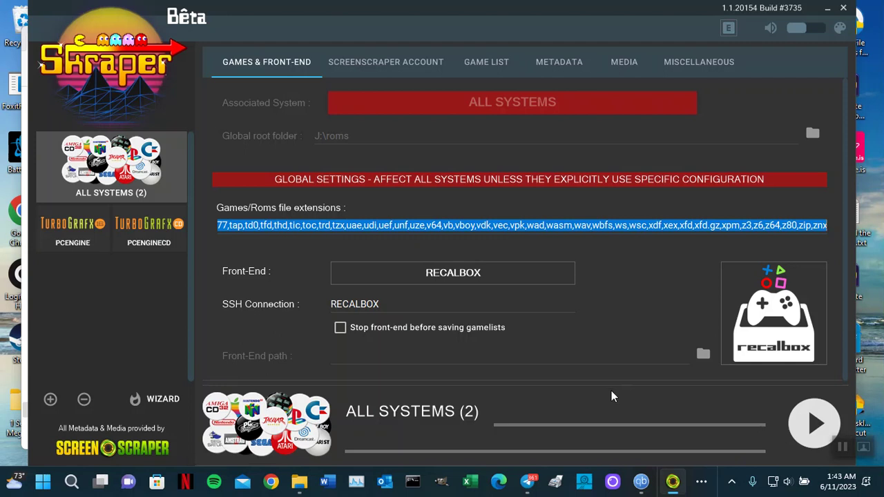
{"action": "left_click", "coordinate": [815, 423]}
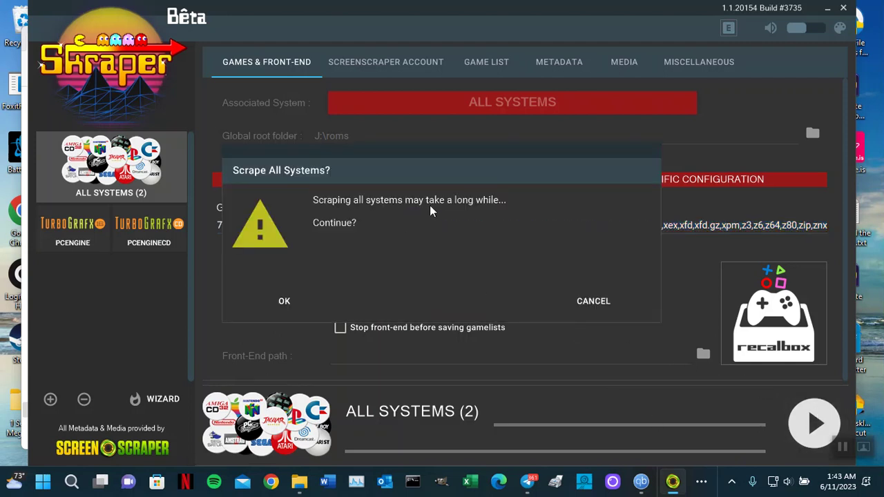
{"action": "left_click", "coordinate": [278, 303]}
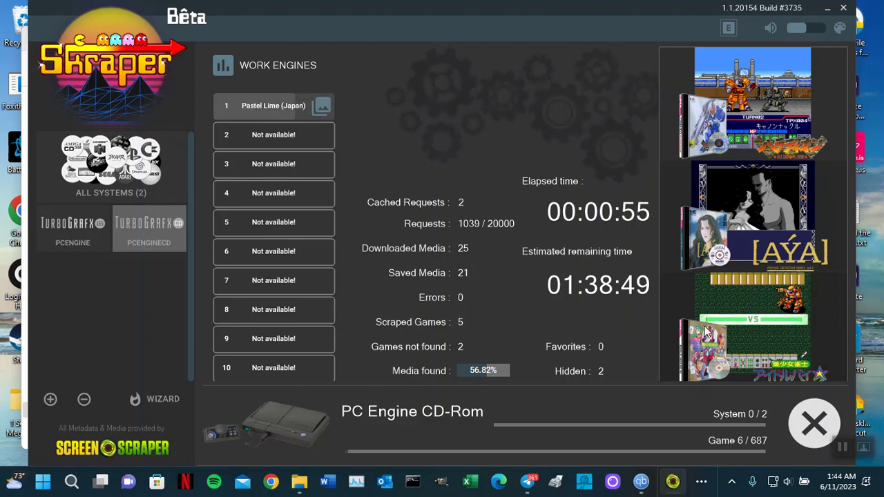
Switch to the roms window in File Explorer, check the tg16cd folder sorted by date modified, and return to roms
{"action": "mouse_move", "coordinate": [302, 492]}
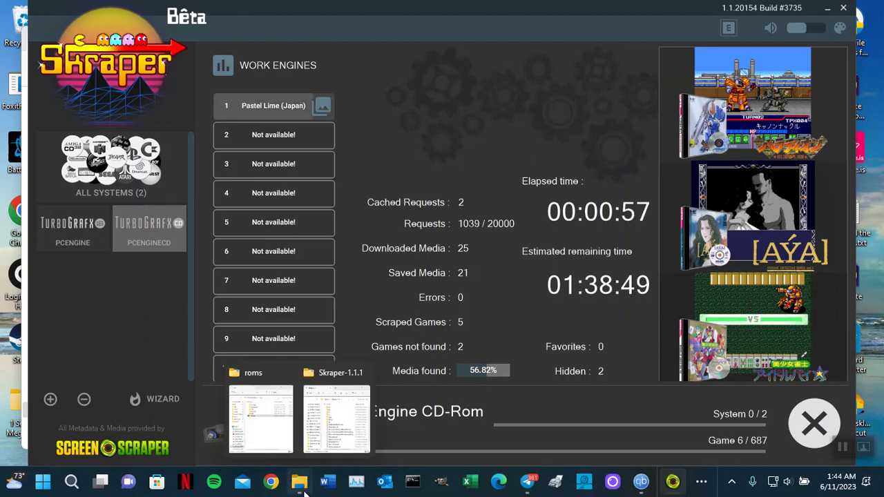
{"action": "left_click", "coordinate": [273, 418]}
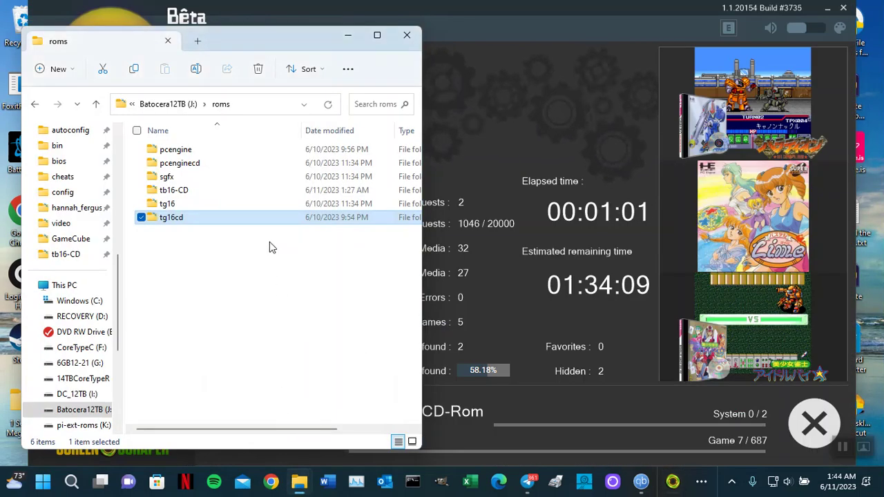
{"action": "double_click", "coordinate": [184, 221]}
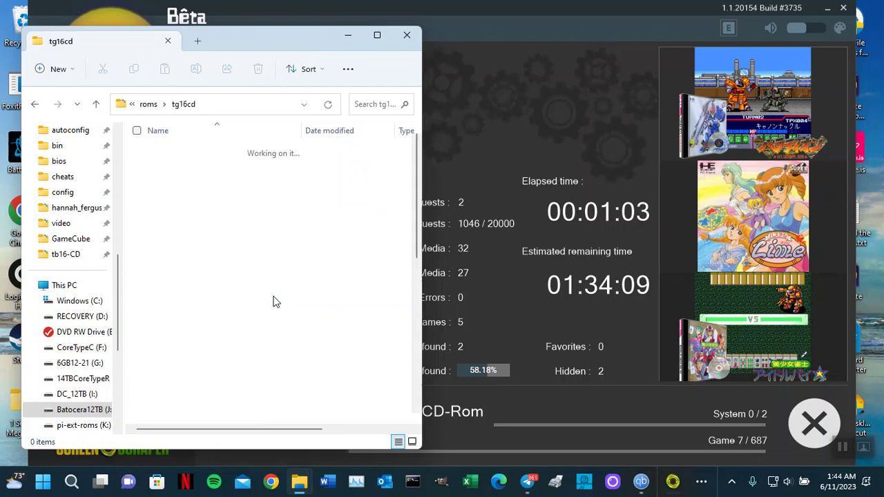
{"action": "left_click", "coordinate": [336, 133]}
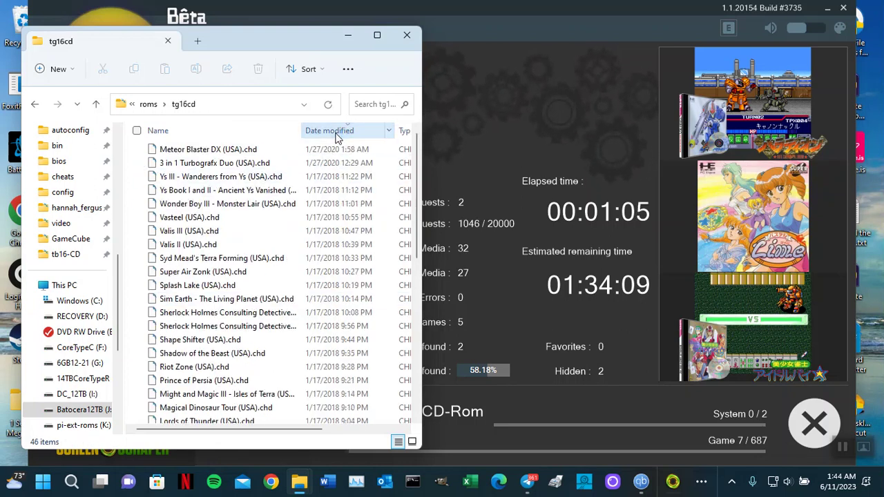
{"action": "left_click", "coordinate": [336, 135]}
{"action": "left_click", "coordinate": [95, 104]}
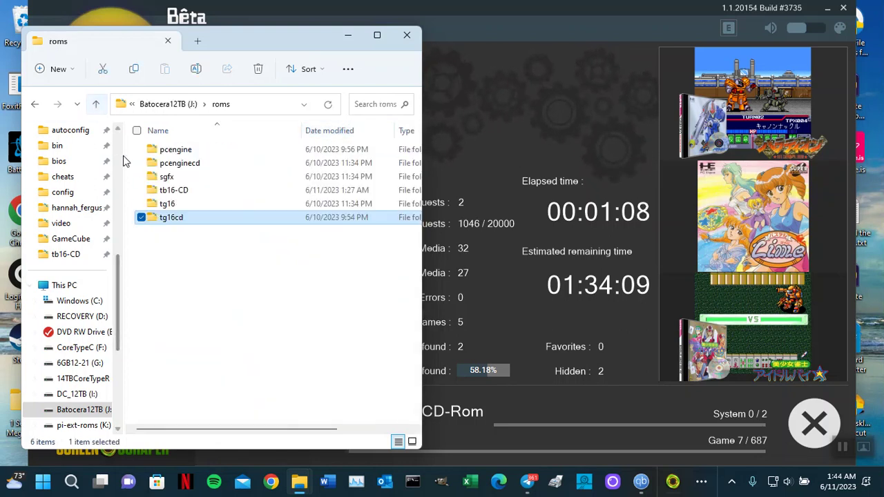
Open the pcenginecd folder, widen its Name column and sort the contents by date modified, oldest first
{"action": "double_click", "coordinate": [236, 164]}
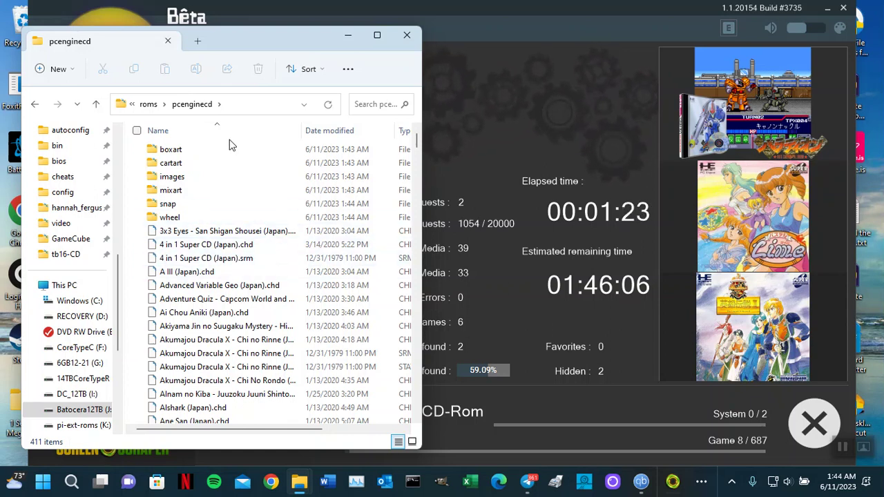
{"action": "left_click_drag", "start_coordinate": [302, 131], "coordinate": [346, 131]}
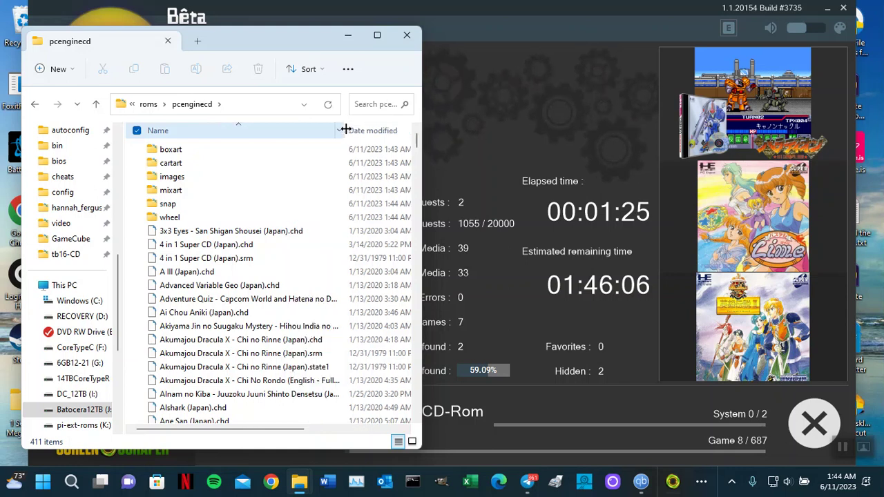
{"action": "left_click", "coordinate": [388, 131]}
{"action": "left_click", "coordinate": [388, 132]}
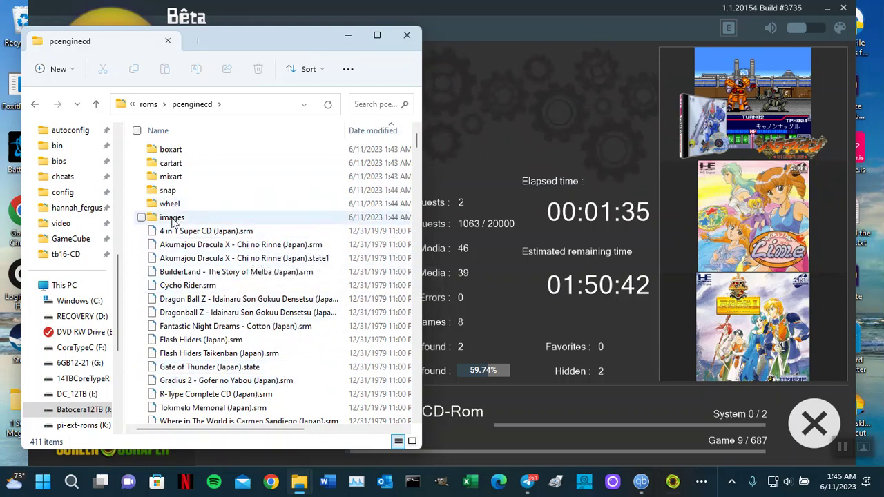
Check the generated media folders in pcenginecd, including boxart, mixart, snap, wheel, images and fanart
{"action": "left_click", "coordinate": [171, 149]}
{"action": "left_click", "coordinate": [183, 179]}
{"action": "left_click", "coordinate": [184, 190]}
{"action": "left_click", "coordinate": [188, 204]}
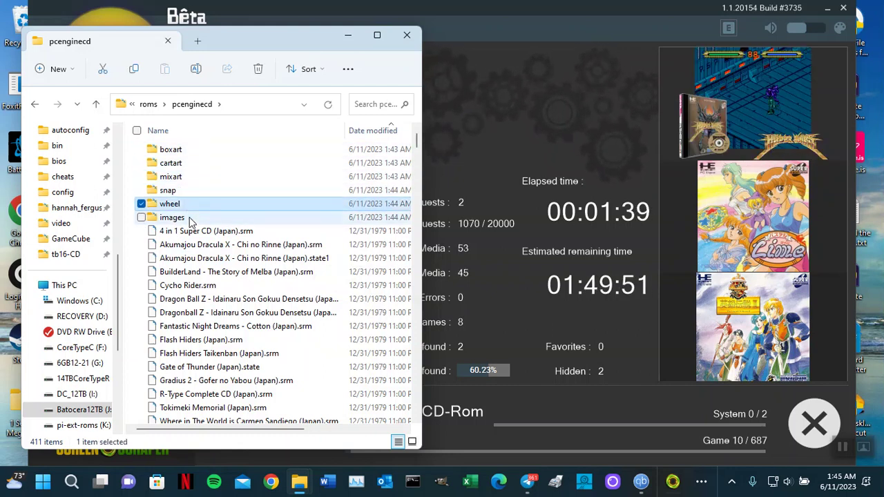
{"action": "left_click", "coordinate": [192, 219]}
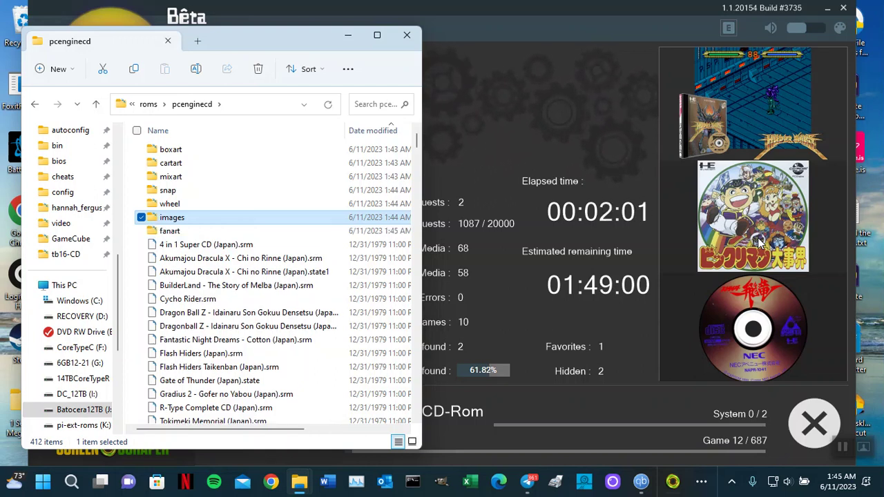
{"action": "left_click", "coordinate": [196, 231]}
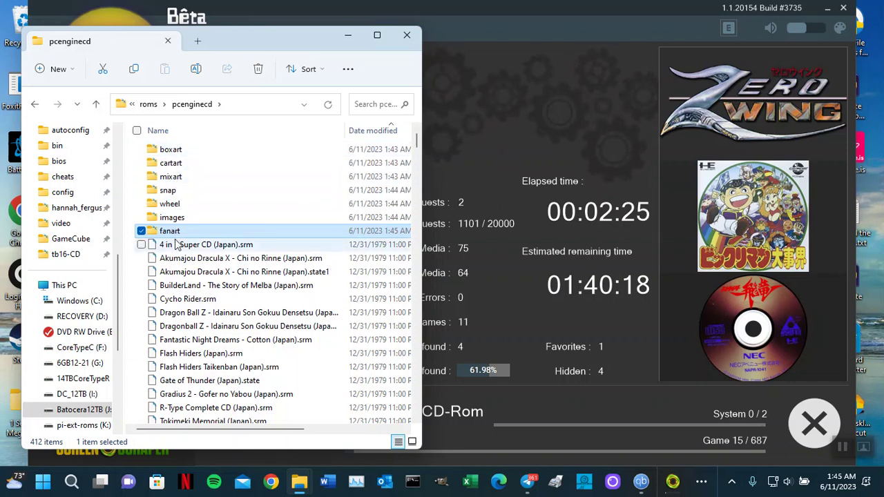
Examine the scraped box images in the boxart folder as extra large icons and return to pcenginecd
{"action": "double_click", "coordinate": [187, 149]}
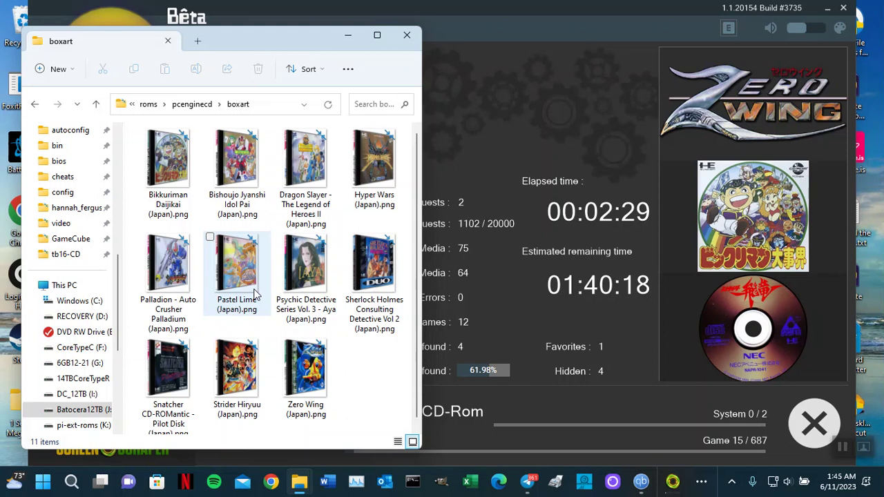
{"action": "right_click", "coordinate": [358, 367]}
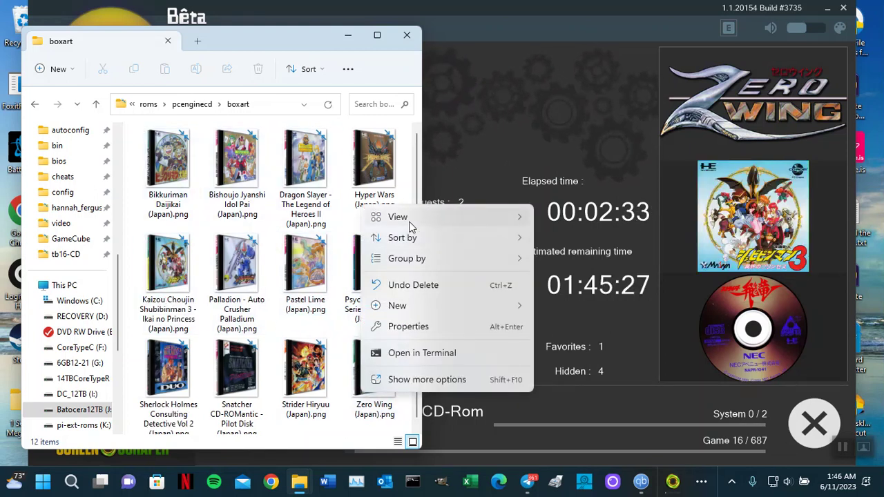
{"action": "mouse_move", "coordinate": [411, 226]}
{"action": "left_click", "coordinate": [569, 227]}
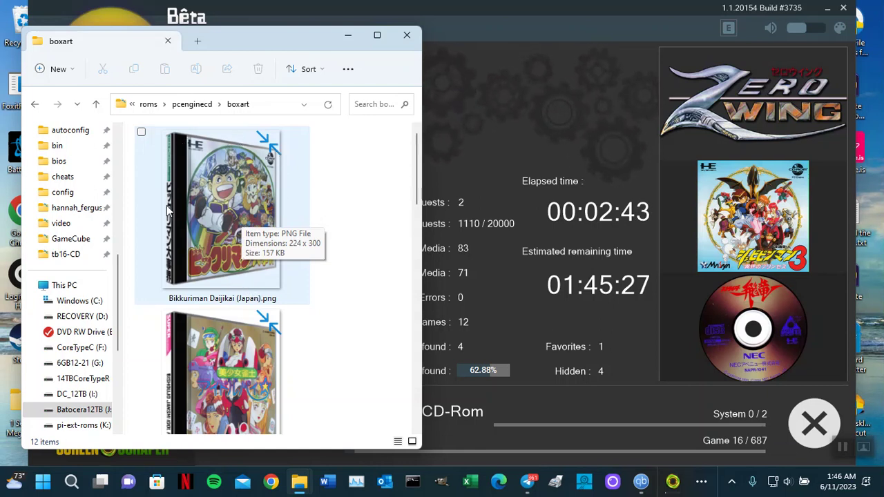
{"action": "left_click", "coordinate": [100, 114]}
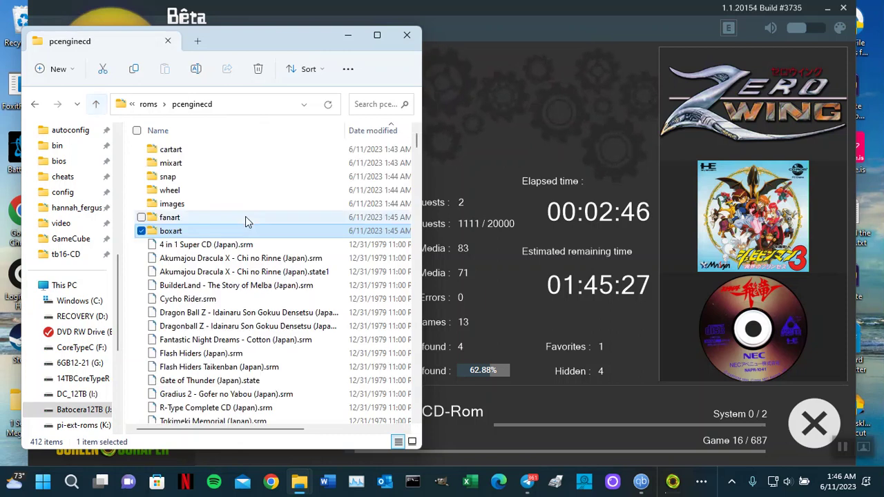
Examine the scraped disc images in the cartart folder as extra large icons and return to pcenginecd
{"action": "double_click", "coordinate": [197, 153]}
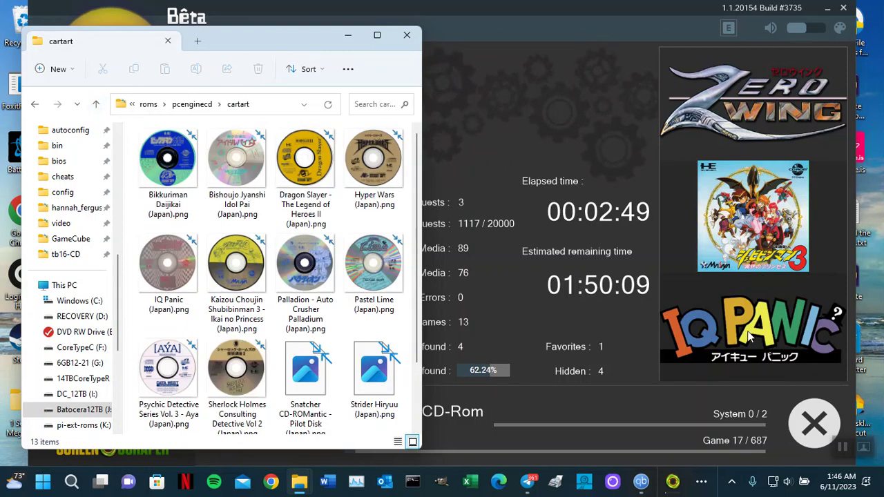
{"action": "right_click", "coordinate": [272, 228]}
{"action": "mouse_move", "coordinate": [336, 243]}
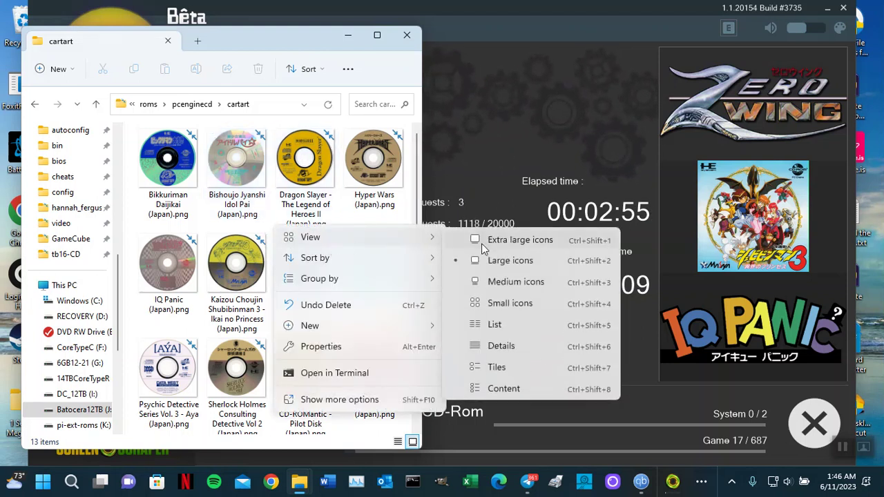
{"action": "left_click", "coordinate": [509, 243]}
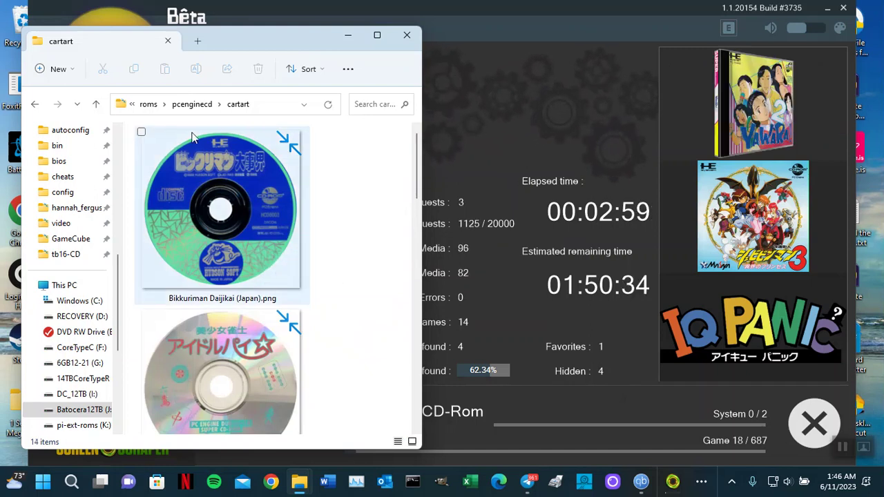
{"action": "scroll", "coordinate": [332, 286], "scroll_direction": "down", "scroll_amount": 3}
{"action": "scroll", "coordinate": [328, 297], "scroll_direction": "down", "scroll_amount": 6}
{"action": "scroll", "coordinate": [328, 290], "scroll_direction": "down", "scroll_amount": 10}
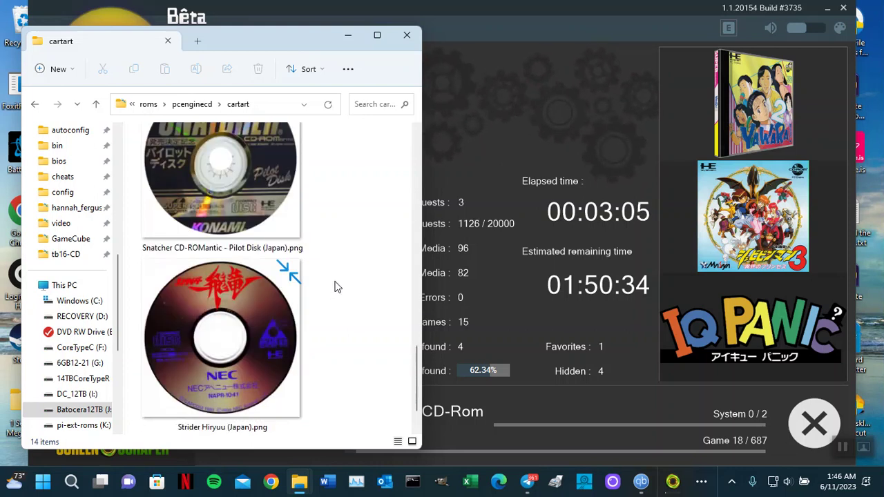
{"action": "scroll", "coordinate": [335, 287], "scroll_direction": "down", "scroll_amount": 4}
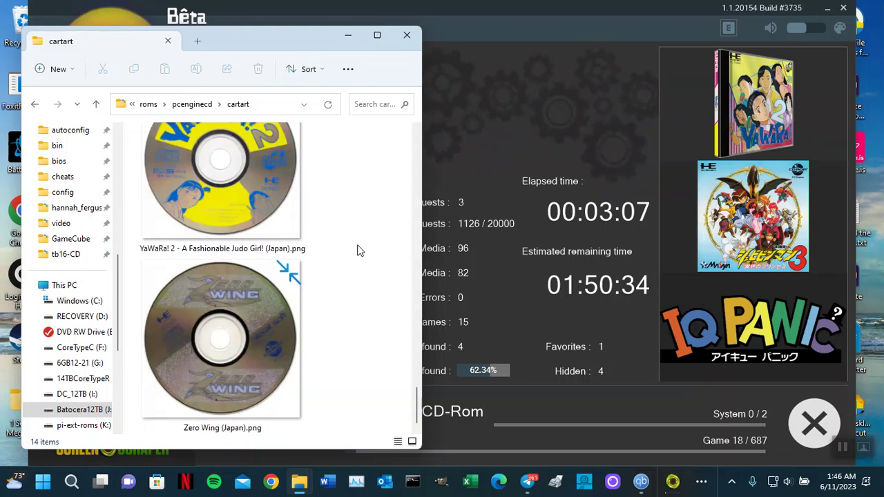
{"action": "scroll", "coordinate": [354, 250], "scroll_direction": "up", "scroll_amount": 2}
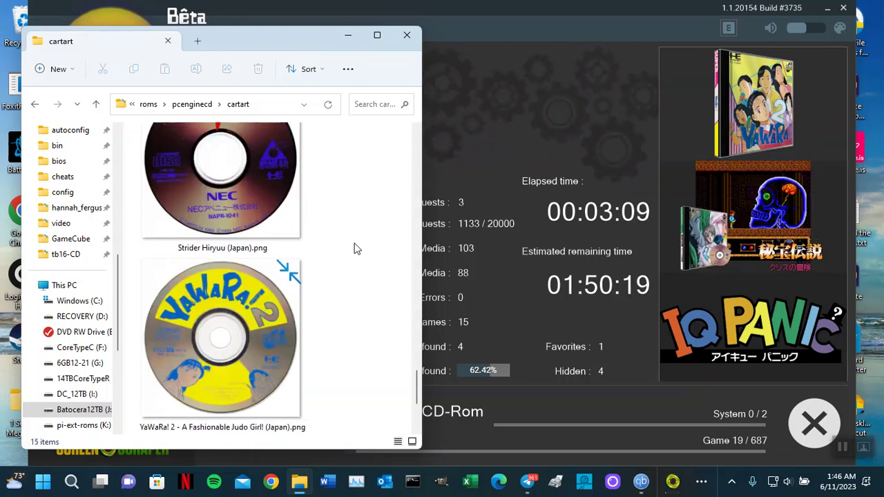
{"action": "scroll", "coordinate": [348, 245], "scroll_direction": "down", "scroll_amount": 2}
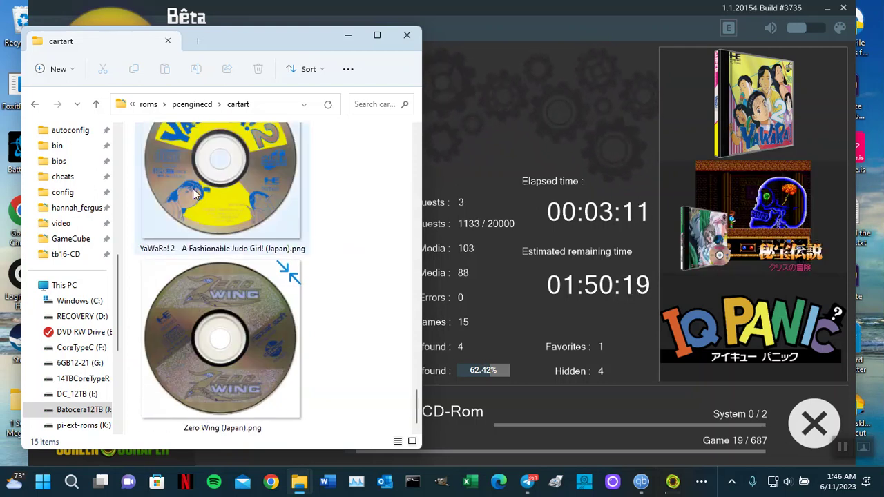
{"action": "left_click", "coordinate": [96, 103]}
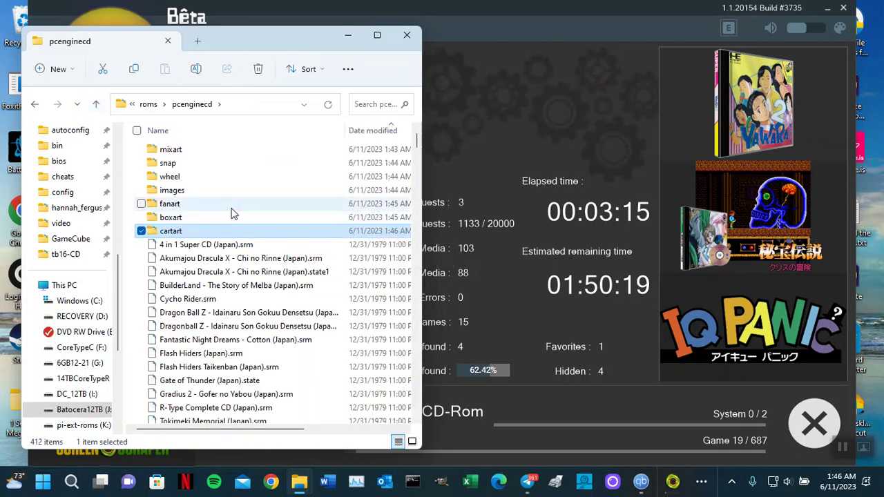
Examine the scraped mix images in the mixart folder as extra large icons and return to pcenginecd
{"action": "double_click", "coordinate": [190, 150]}
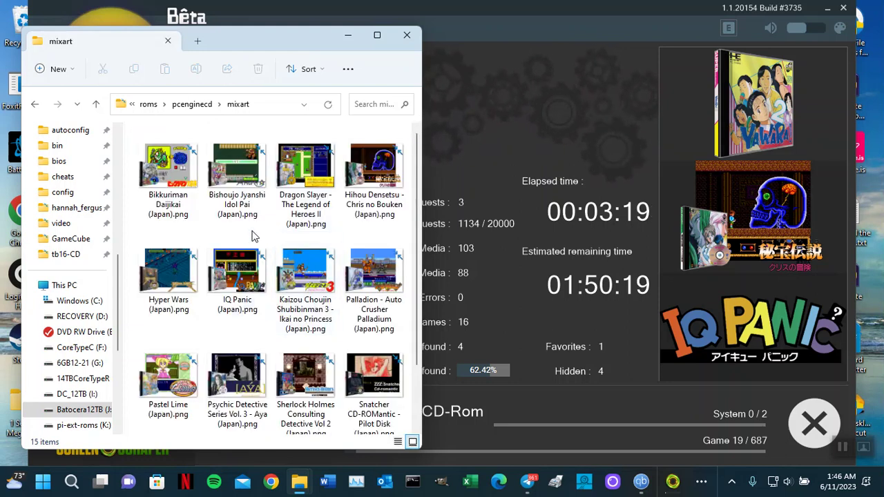
{"action": "right_click", "coordinate": [259, 226]}
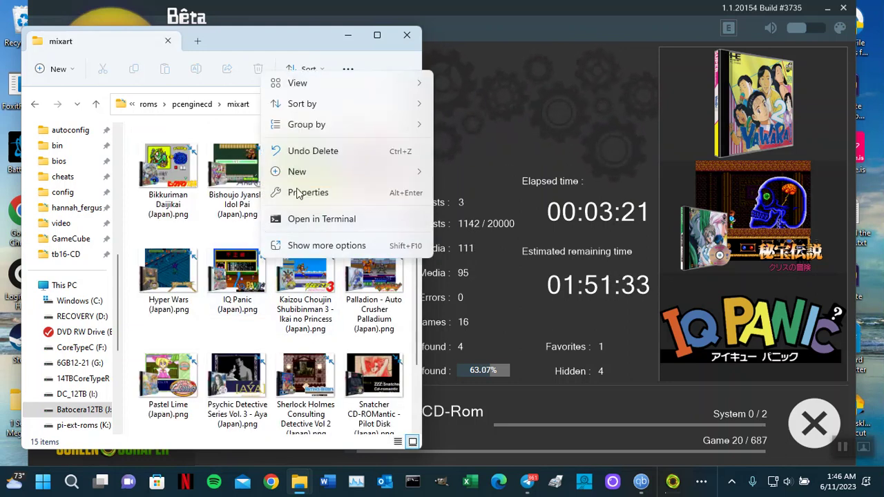
{"action": "mouse_move", "coordinate": [297, 82]}
{"action": "left_click", "coordinate": [469, 84]}
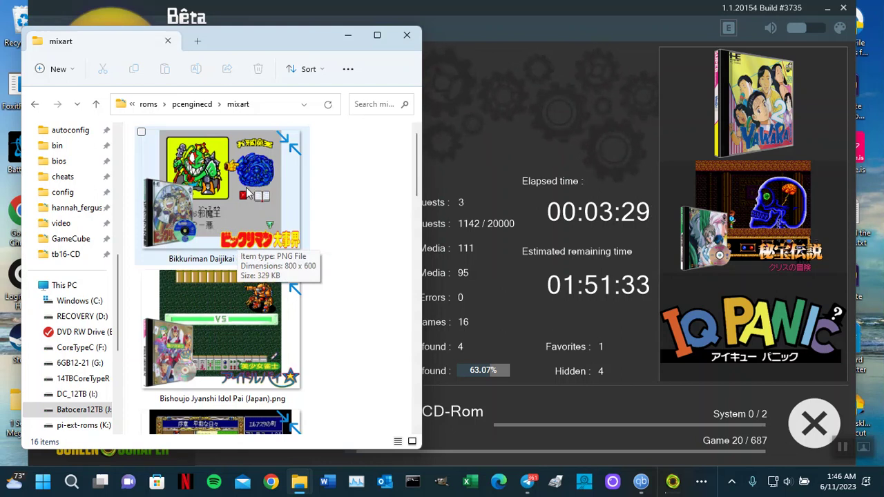
{"action": "scroll", "coordinate": [273, 306], "scroll_direction": "down", "scroll_amount": 4}
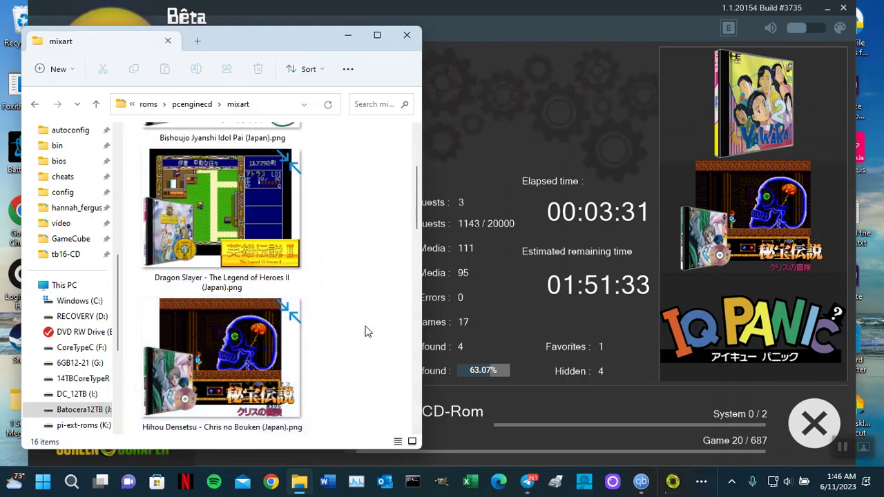
{"action": "scroll", "coordinate": [366, 332], "scroll_direction": "down", "scroll_amount": 2}
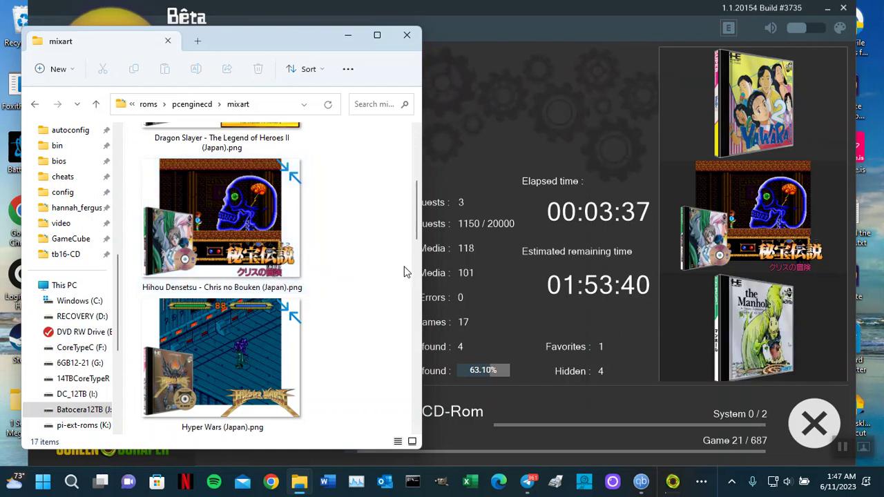
{"action": "left_click", "coordinate": [98, 104]}
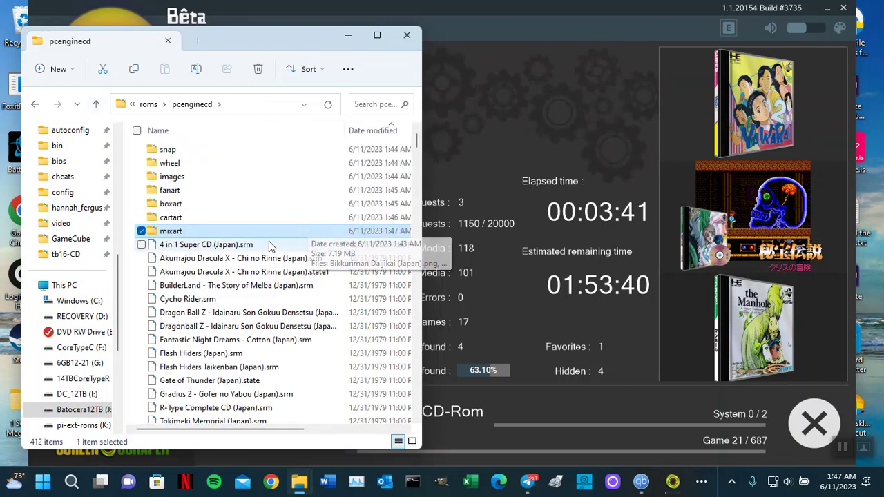
Look through the scraped video clips in the snap folder and return to pcenginecd
{"action": "double_click", "coordinate": [209, 150]}
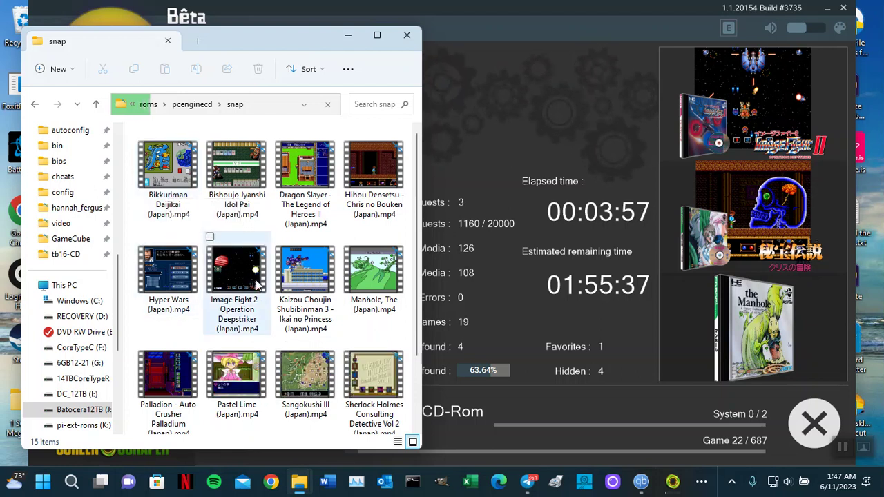
{"action": "scroll", "coordinate": [259, 284], "scroll_direction": "down", "scroll_amount": 1}
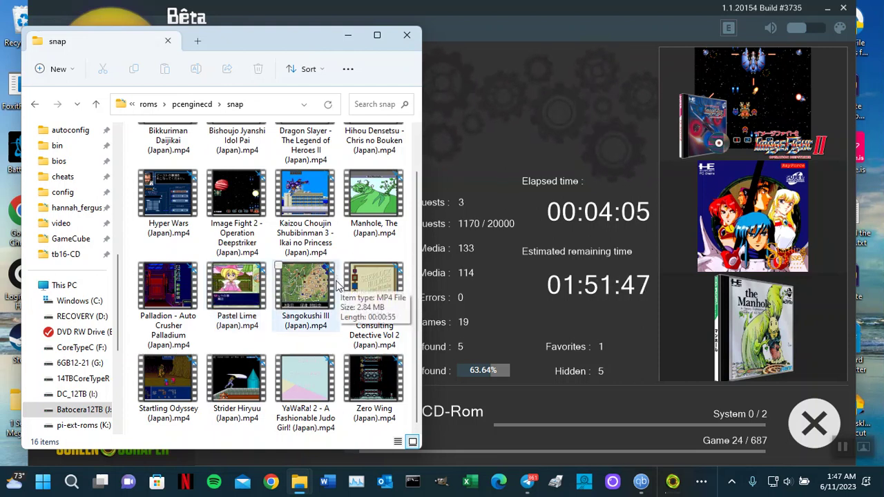
{"action": "scroll", "coordinate": [337, 287], "scroll_direction": "up", "scroll_amount": 1}
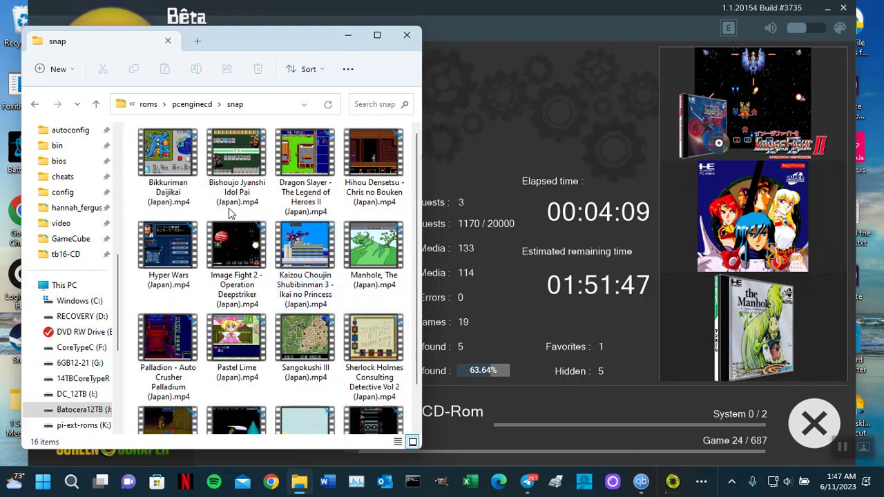
{"action": "scroll", "coordinate": [363, 250], "scroll_direction": "down", "scroll_amount": 1}
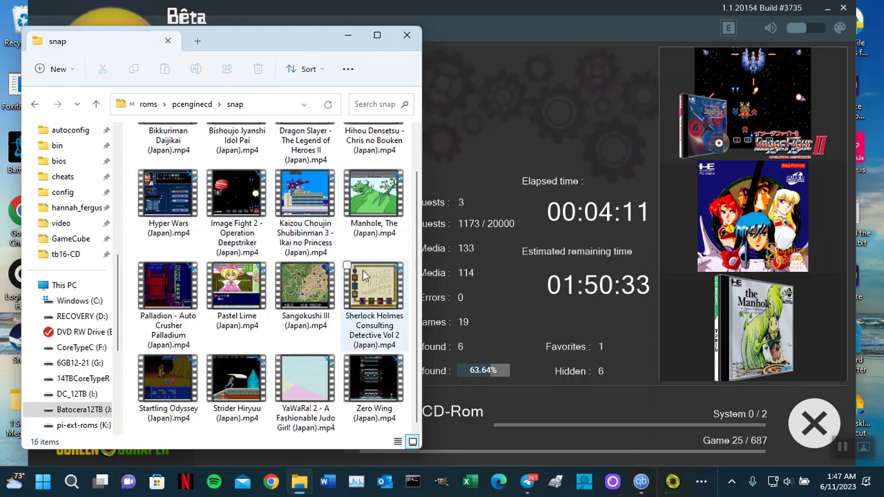
{"action": "left_click", "coordinate": [96, 103]}
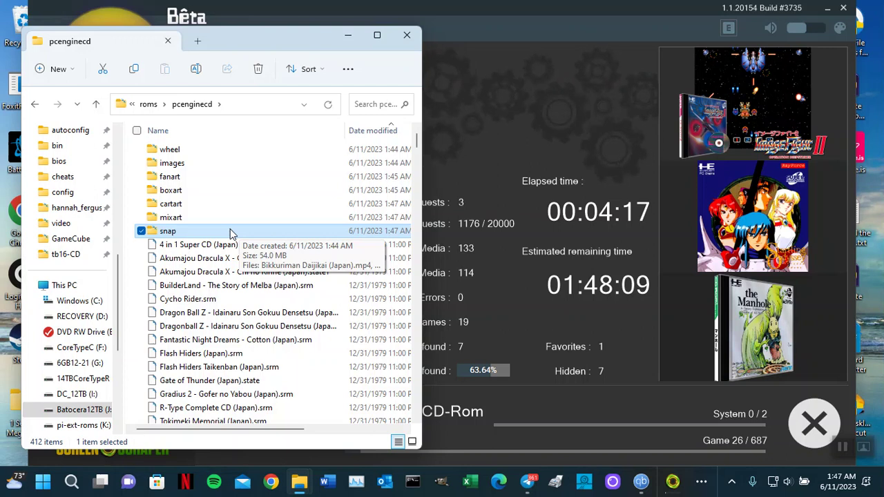
Examine the scraped cover pictures in the images folder as extra large icons and return to pcenginecd
{"action": "double_click", "coordinate": [196, 164]}
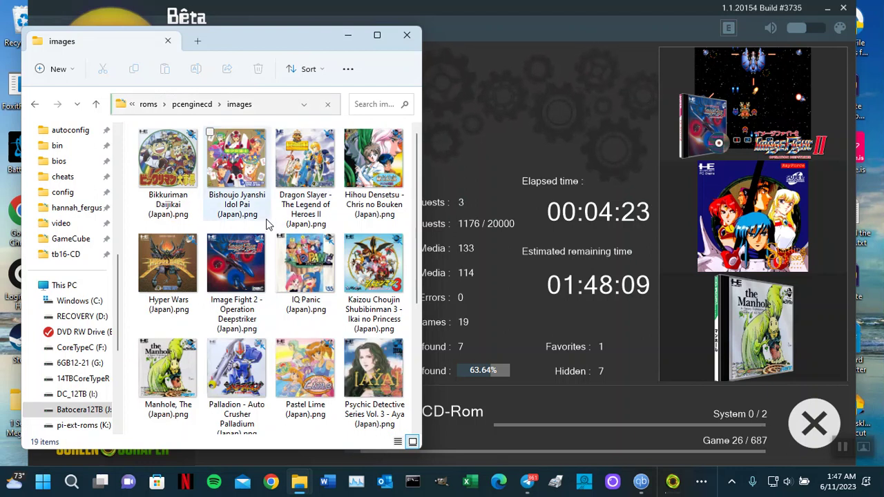
{"action": "right_click", "coordinate": [269, 222]}
{"action": "mouse_move", "coordinate": [306, 237]}
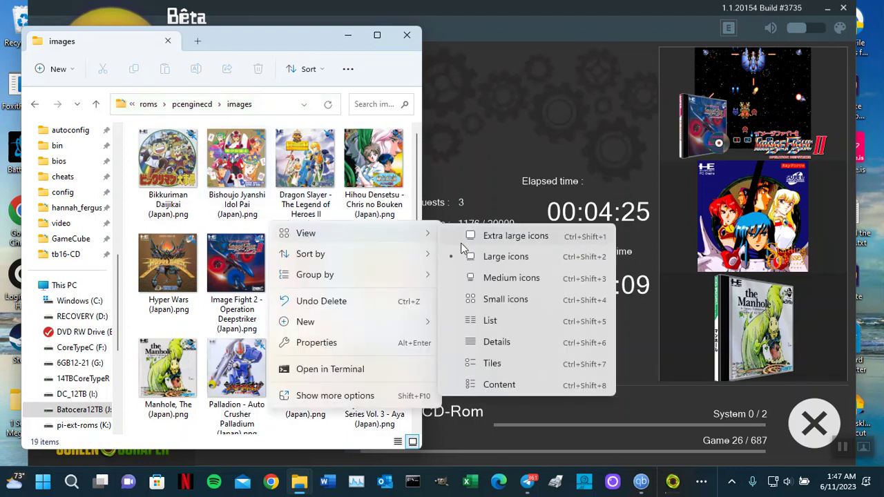
{"action": "left_click", "coordinate": [486, 234]}
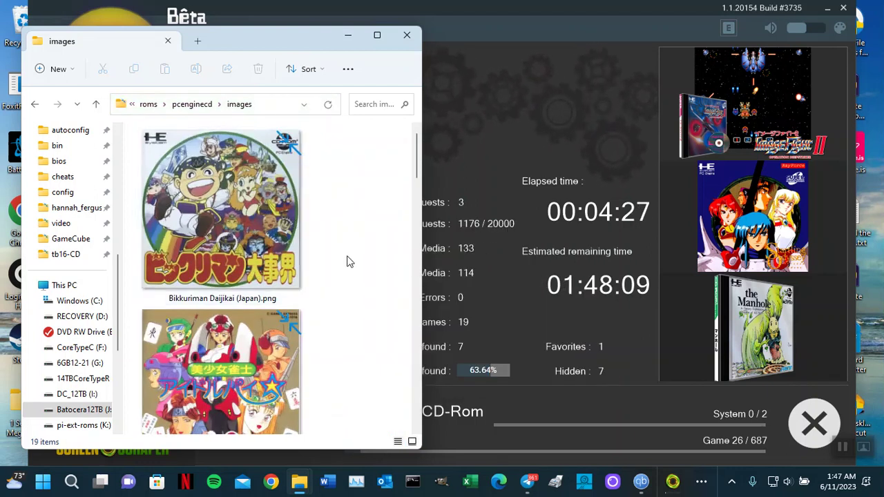
{"action": "scroll", "coordinate": [348, 261], "scroll_direction": "down", "scroll_amount": 10}
{"action": "scroll", "coordinate": [348, 272], "scroll_direction": "down", "scroll_amount": 2}
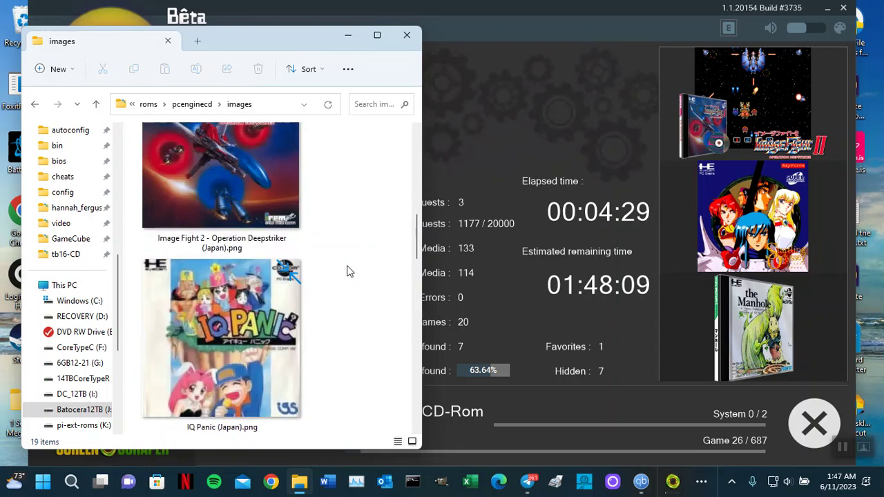
{"action": "scroll", "coordinate": [348, 272], "scroll_direction": "down", "scroll_amount": 2}
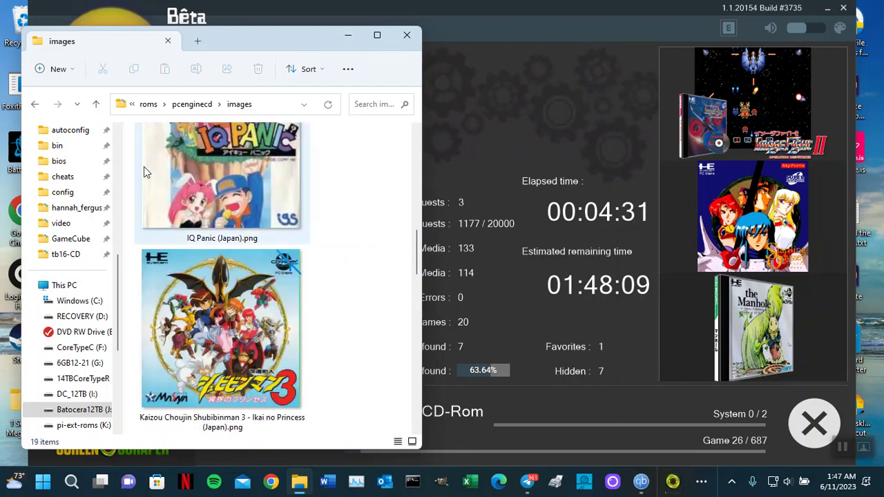
{"action": "left_click", "coordinate": [95, 105]}
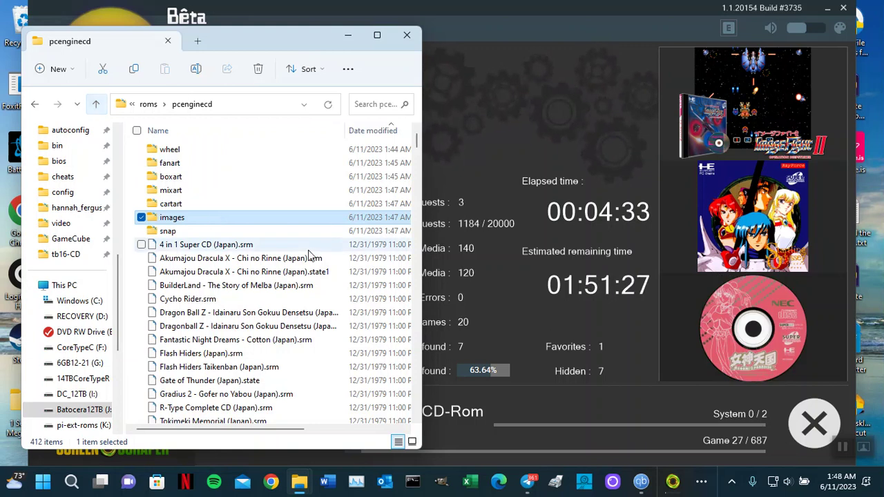
Examine the scraped background artwork in the fanart folder as extra large icons and return to pcenginecd
{"action": "double_click", "coordinate": [186, 163]}
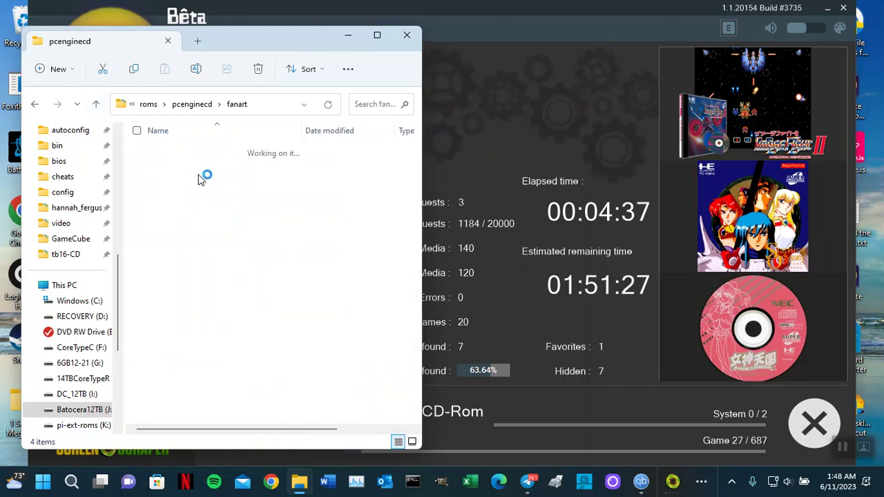
{"action": "right_click", "coordinate": [248, 249]}
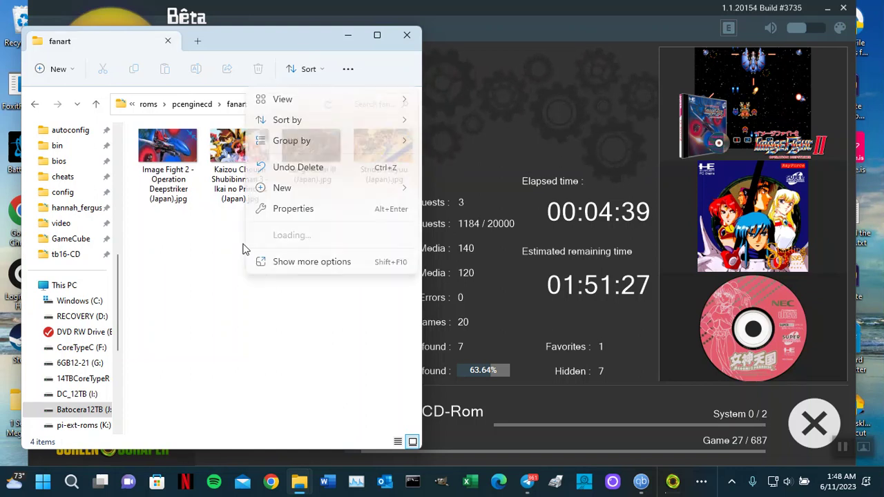
{"action": "mouse_move", "coordinate": [282, 109]}
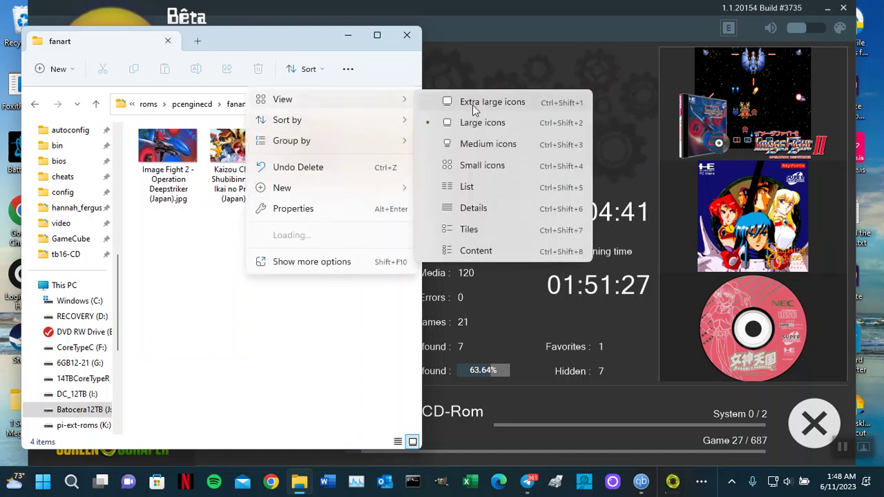
{"action": "left_click", "coordinate": [513, 105]}
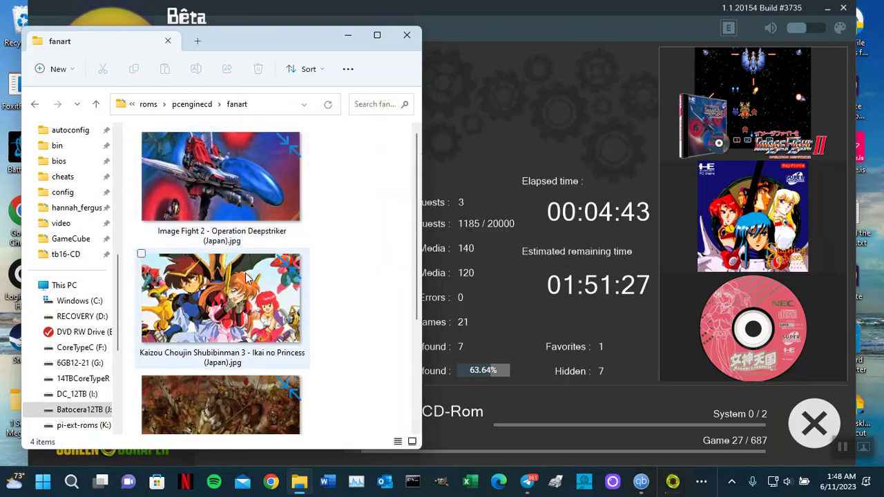
{"action": "scroll", "coordinate": [352, 338], "scroll_direction": "down", "scroll_amount": 2}
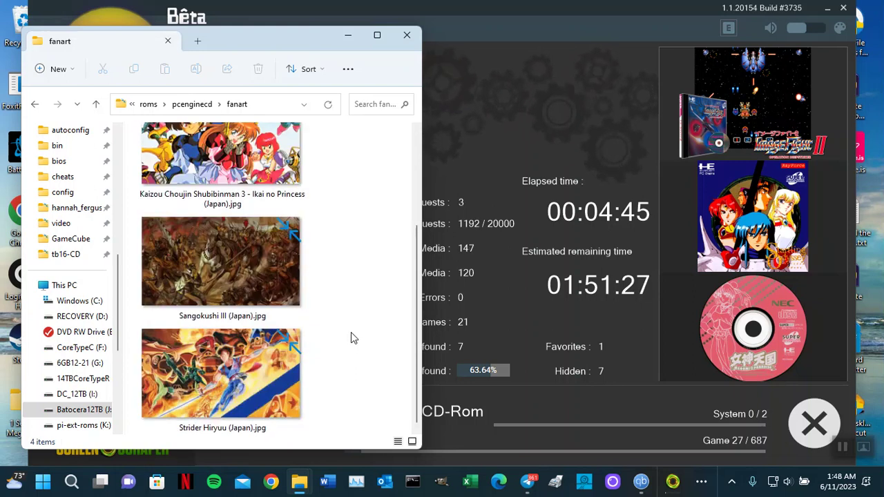
{"action": "left_click", "coordinate": [97, 106]}
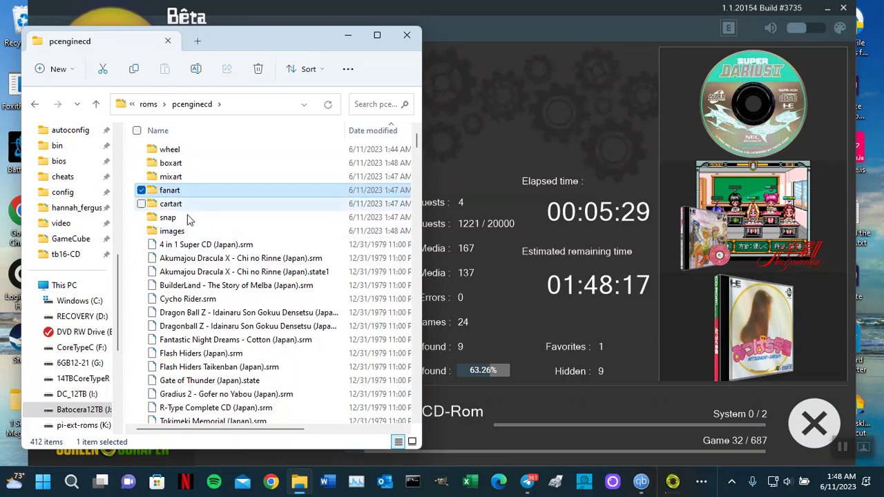
Look through the game files in pcenginecd and go back up to the roms folder
{"action": "scroll", "coordinate": [281, 290], "scroll_direction": "down", "scroll_amount": 7}
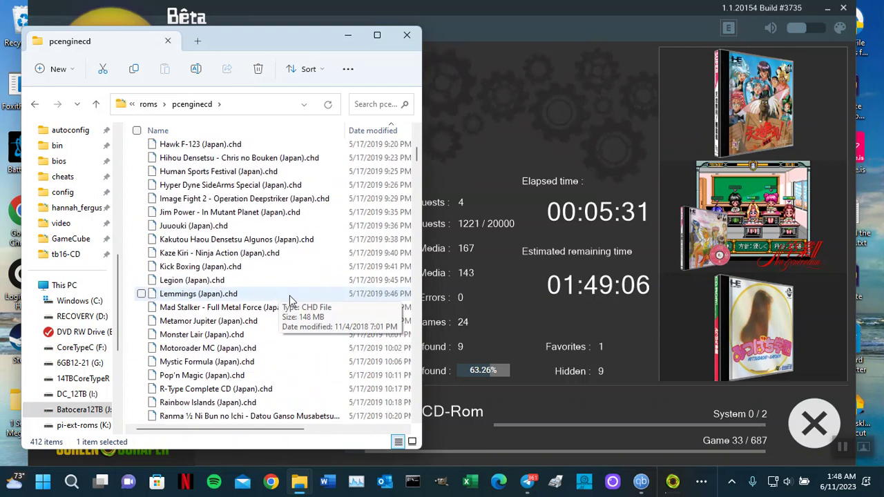
{"action": "scroll", "coordinate": [280, 290], "scroll_direction": "up", "scroll_amount": 7}
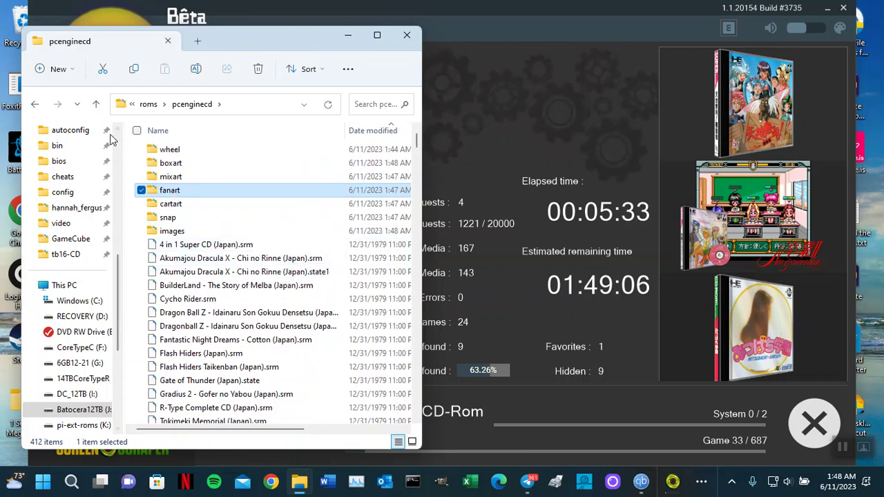
{"action": "left_click", "coordinate": [96, 104]}
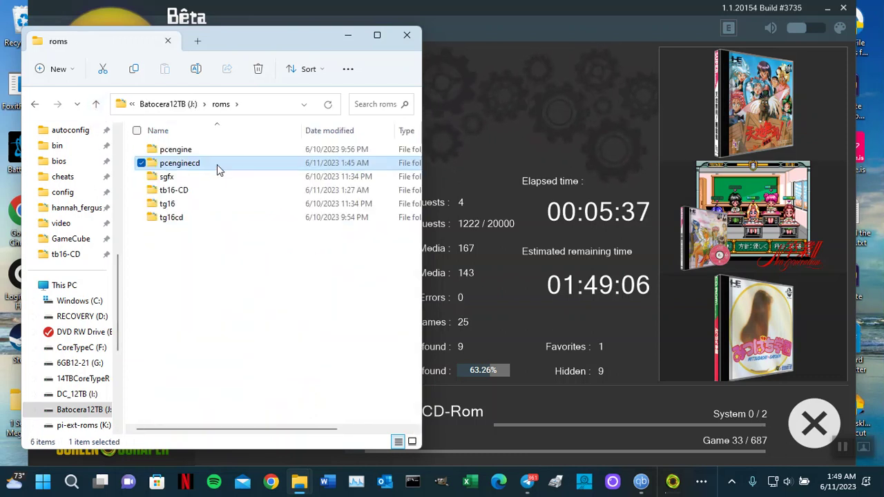
Check the contents of the tg16cd, pcenginecd and tb16-CD folders, returning to roms after each
{"action": "mouse_move", "coordinate": [217, 165]}
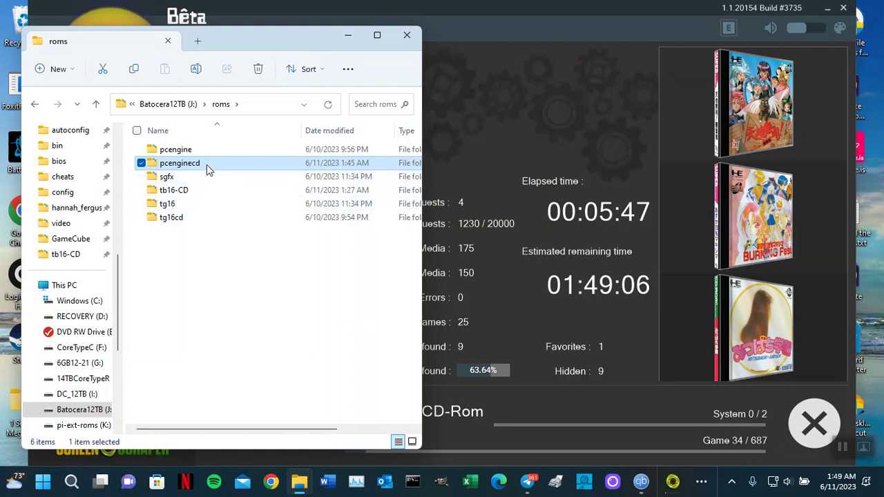
{"action": "double_click", "coordinate": [194, 219]}
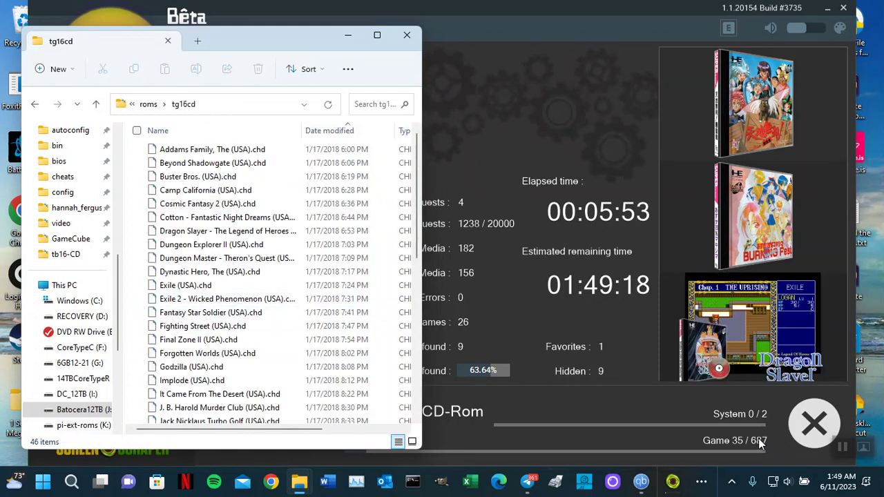
{"action": "left_click", "coordinate": [97, 103]}
{"action": "double_click", "coordinate": [219, 165]}
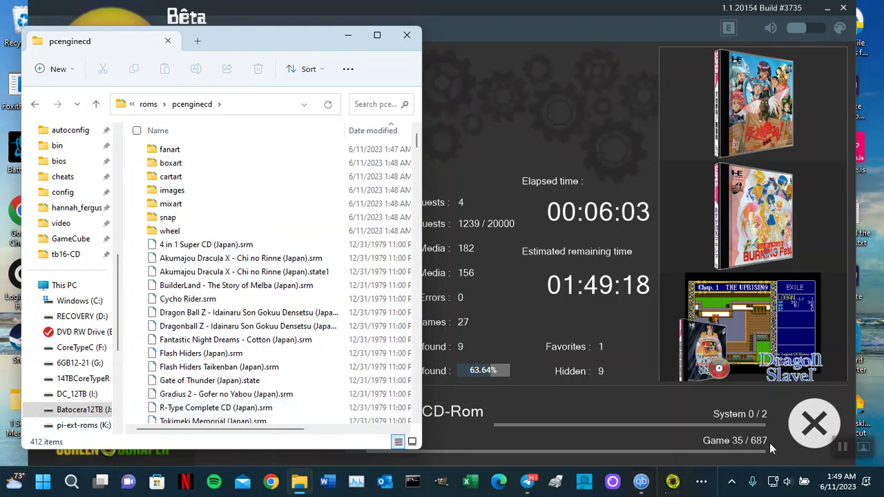
{"action": "left_click", "coordinate": [97, 107]}
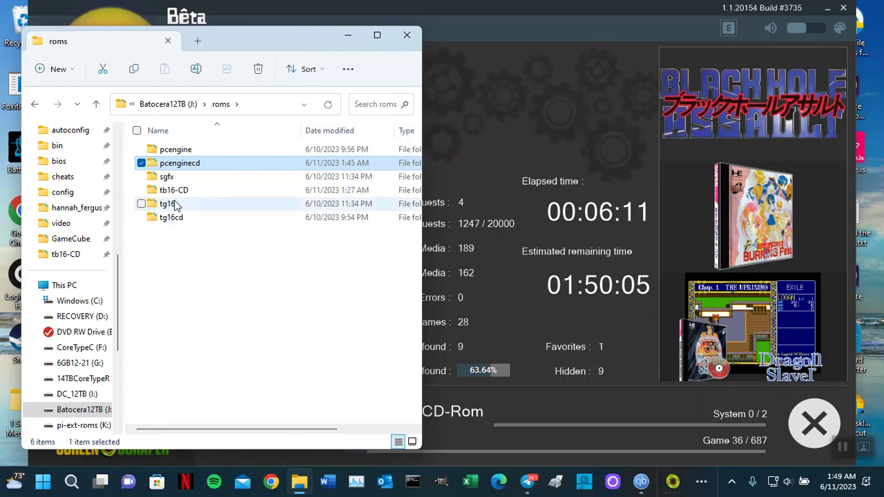
{"action": "double_click", "coordinate": [197, 190]}
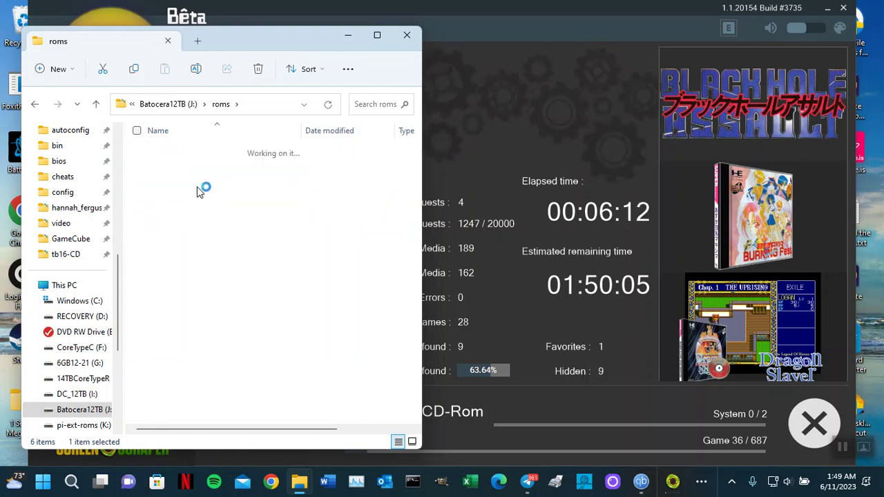
{"action": "left_click", "coordinate": [97, 104]}
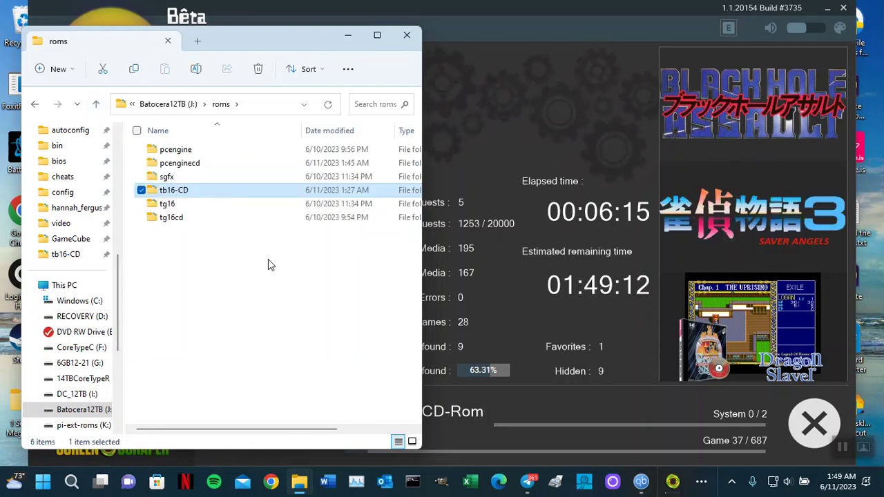
Select the tg16cd, pcenginecd and sgfx folders in turn, and minimize the folder window to return to Skraper's progress view
{"action": "left_click", "coordinate": [171, 216]}
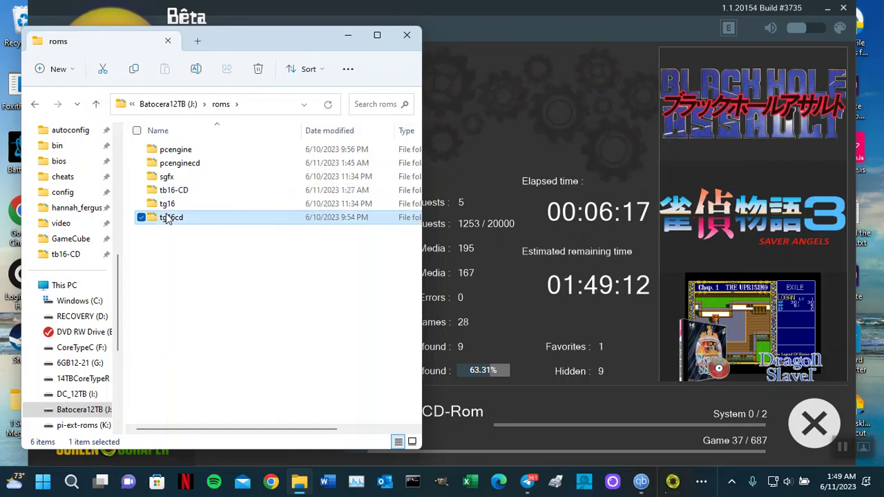
{"action": "left_click", "coordinate": [199, 165]}
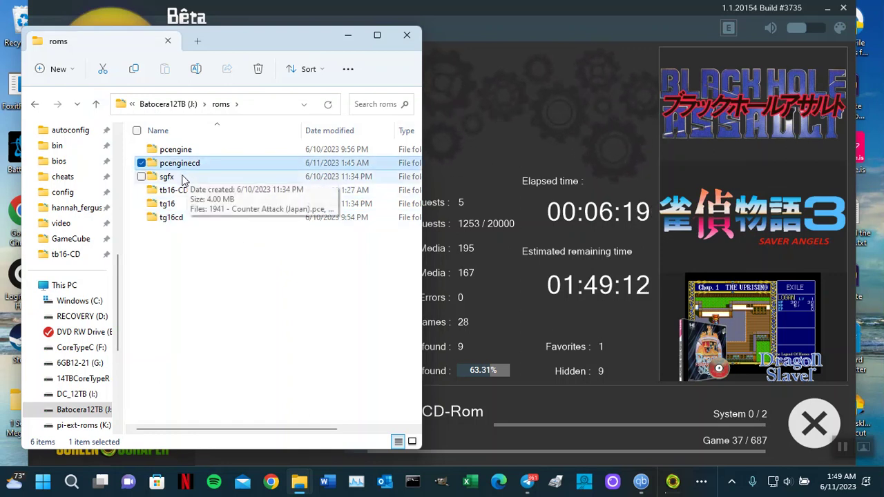
{"action": "left_click", "coordinate": [183, 179]}
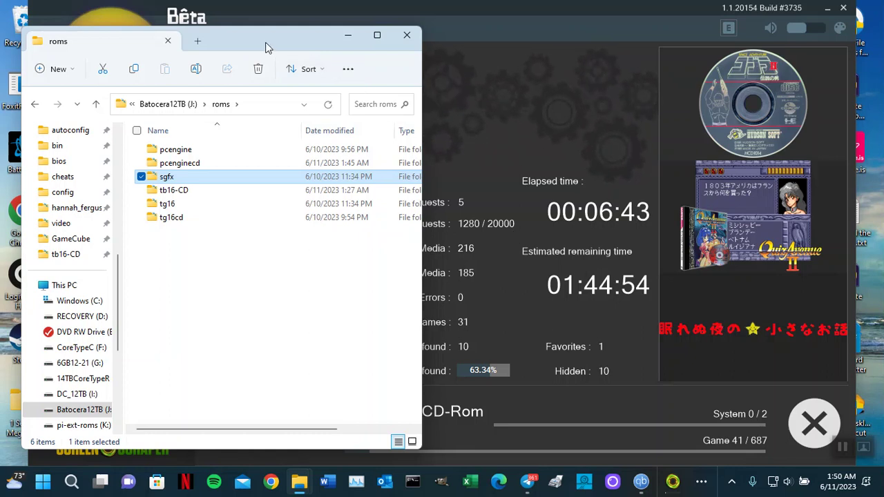
{"action": "left_click", "coordinate": [347, 35]}
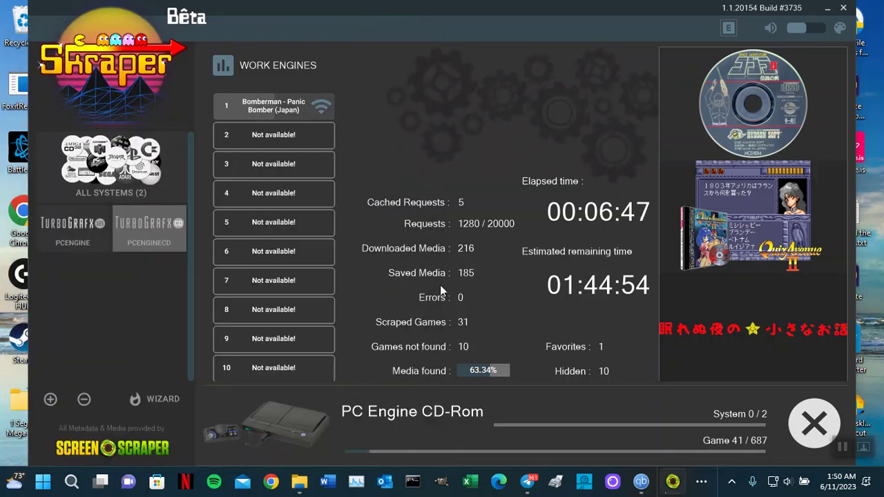